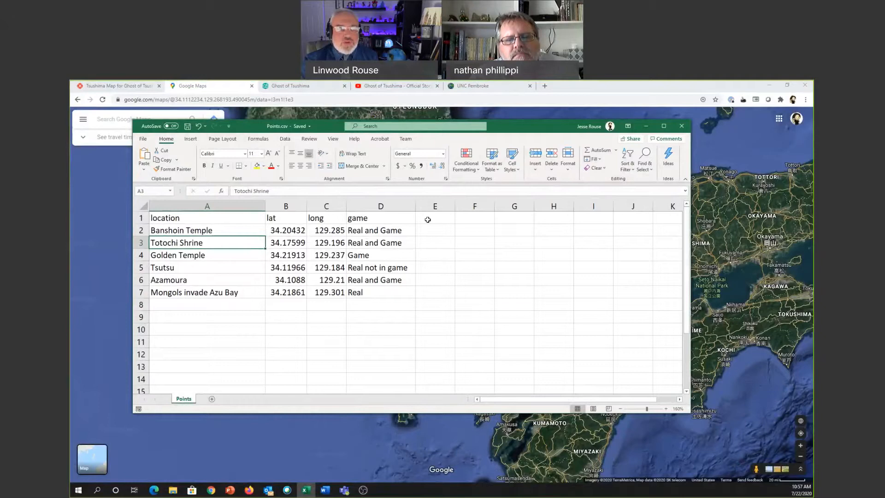
{"action": "left_click", "coordinate": [460, 219]}
{"action": "left_click", "coordinate": [512, 218]}
{"action": "left_click", "coordinate": [591, 220]}
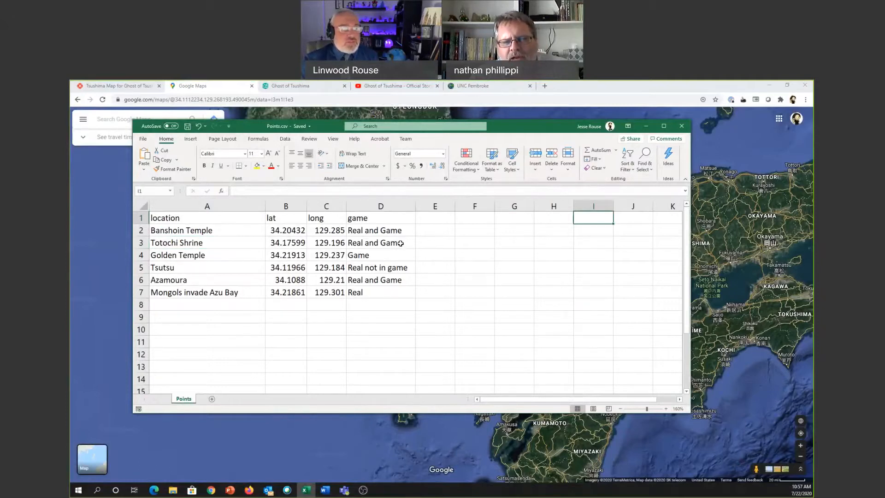
Switch to Google Maps in the browser and open the coordinates of a forested spot northwest of Banshoin Temple on southern Tsushima.
{"action": "left_click", "coordinate": [579, 88]}
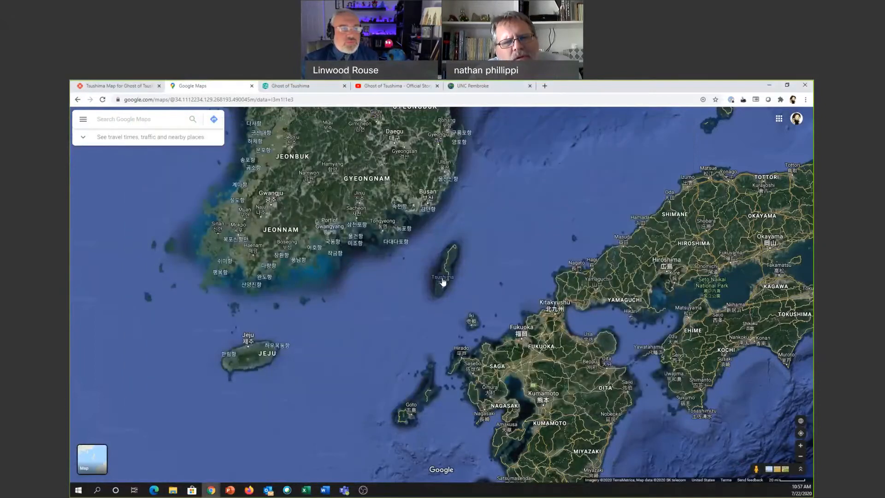
{"action": "scroll", "coordinate": [442, 277], "scroll_direction": "up", "scroll_amount": 3}
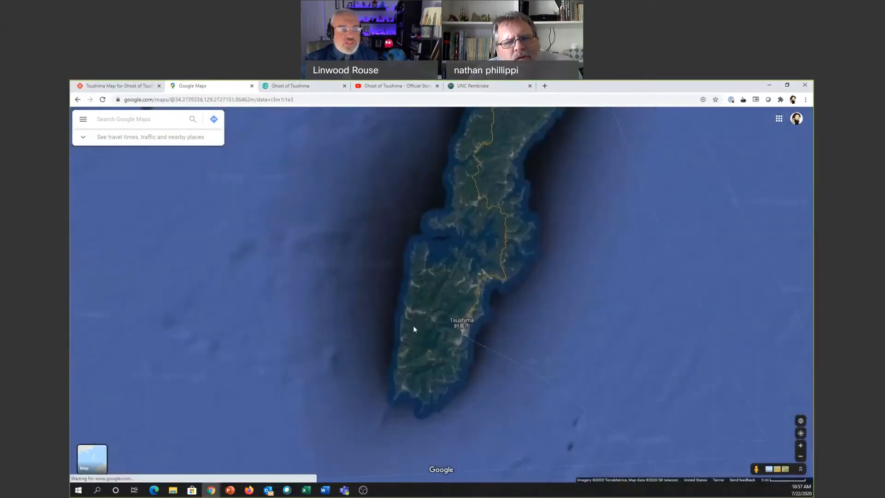
{"action": "scroll", "coordinate": [415, 325], "scroll_direction": "up", "scroll_amount": 3}
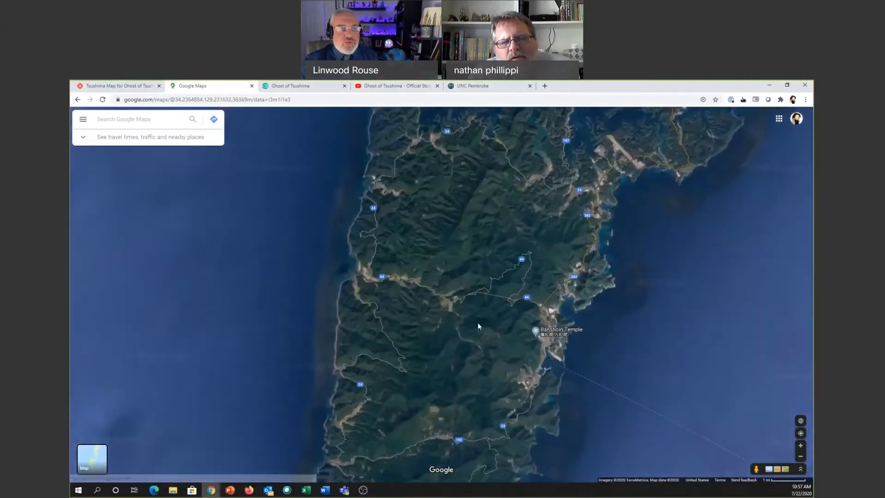
{"action": "scroll", "coordinate": [478, 323], "scroll_direction": "up", "scroll_amount": 3}
{"action": "left_click", "coordinate": [474, 264]}
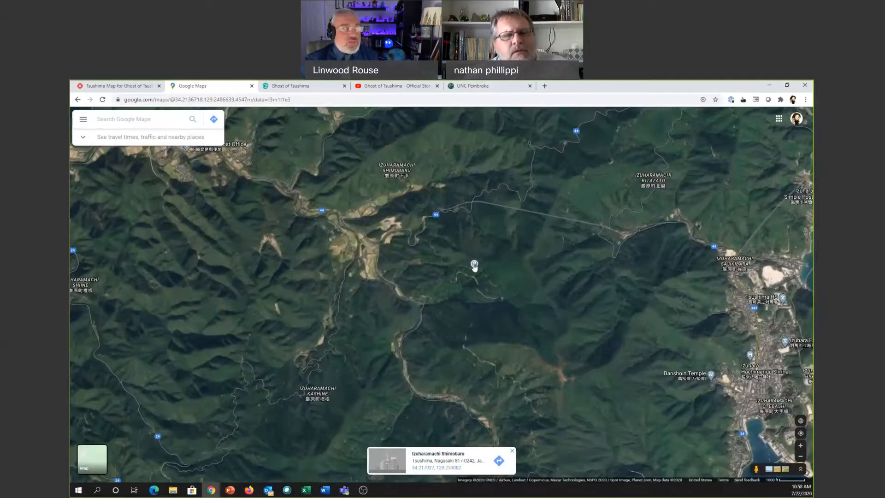
{"action": "left_click", "coordinate": [430, 467]}
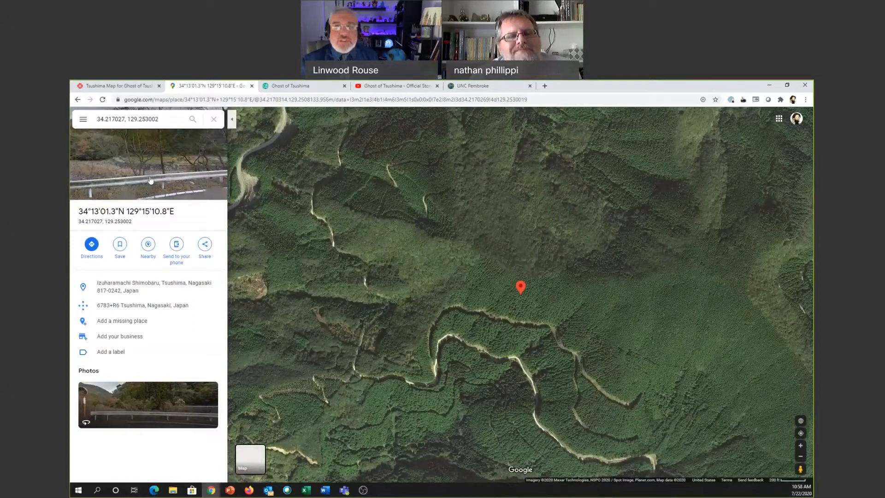
Compare Tsushima's real location in Google Maps with the IGN game map, and bring up the Points.csv table in Excel.
{"action": "key", "text": "ctrl+Page_Up"}
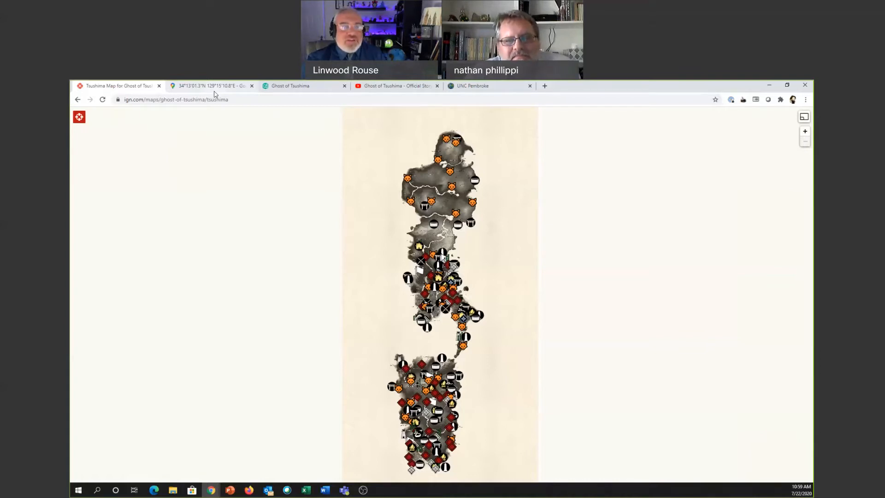
{"action": "left_click", "coordinate": [213, 90]}
{"action": "scroll", "coordinate": [557, 311], "scroll_direction": "down", "scroll_amount": 8}
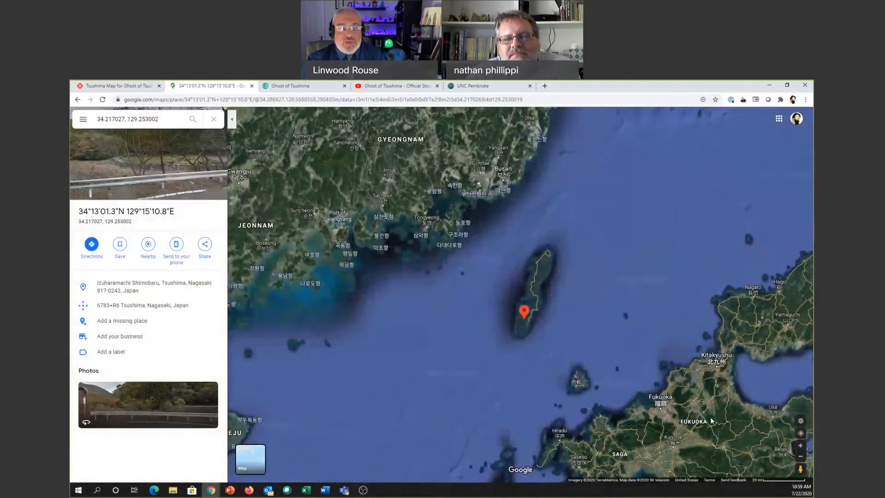
{"action": "scroll", "coordinate": [729, 250], "scroll_direction": "down", "scroll_amount": 3}
{"action": "mouse_move", "coordinate": [638, 374]}
{"action": "left_mouse_down"}
{"action": "mouse_move", "coordinate": [609, 244]}
{"action": "mouse_move", "coordinate": [589, 315]}
{"action": "mouse_move", "coordinate": [586, 279]}
{"action": "left_mouse_up"}
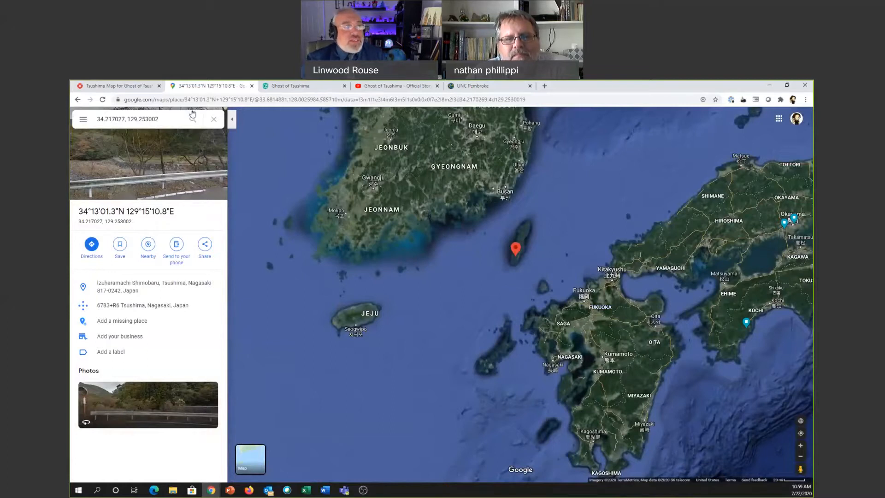
{"action": "left_click", "coordinate": [115, 86]}
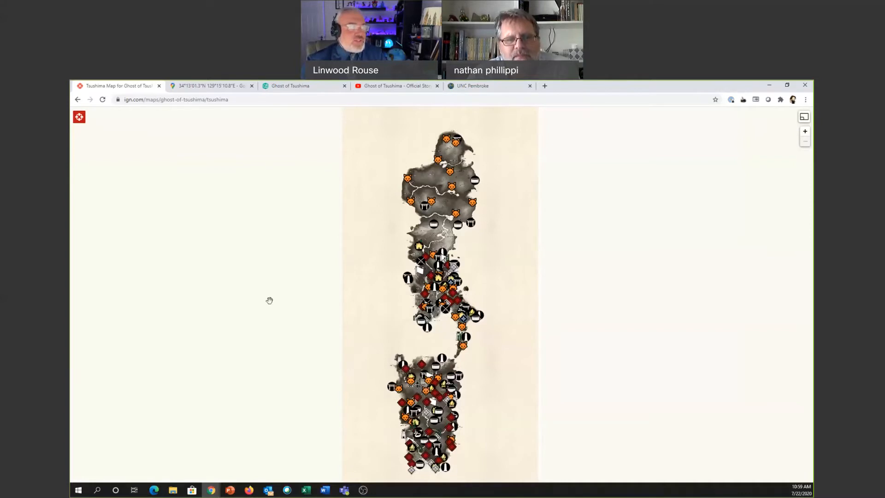
{"action": "mouse_move", "coordinate": [303, 495]}
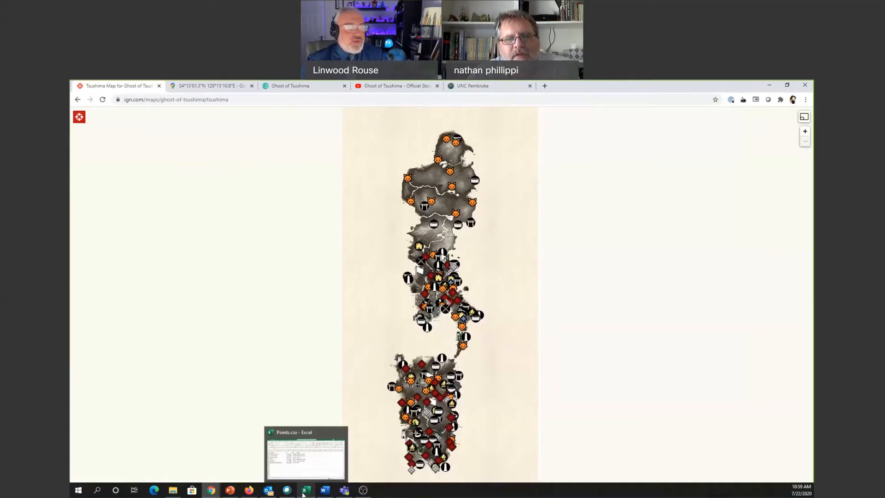
{"action": "left_click_drag", "start_coordinate": [369, 385], "coordinate": [352, 294]}
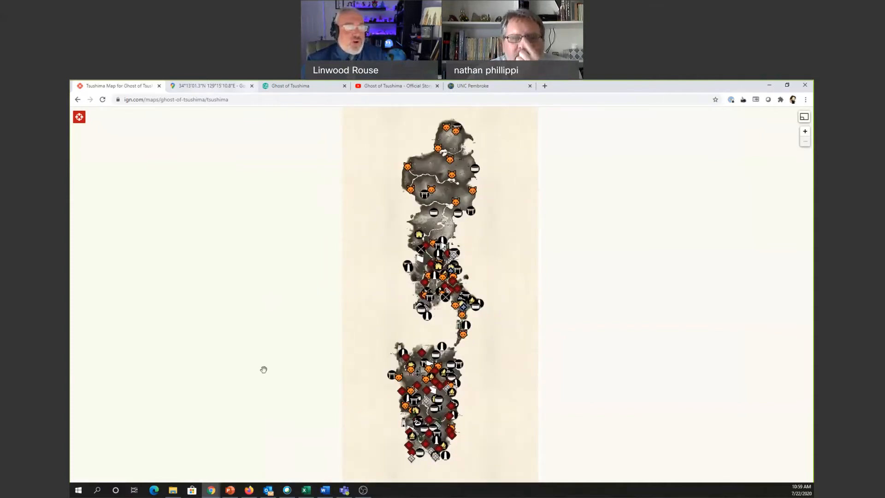
{"action": "left_click", "coordinate": [303, 494]}
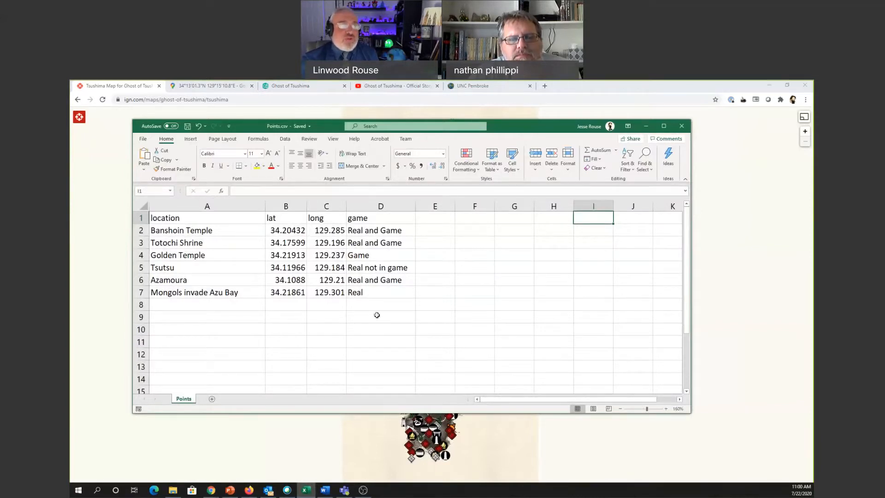
Switch to the Ghost of Tsushima story map in the browser and shift its comparison slider to reveal more of the real map.
{"action": "left_click", "coordinate": [312, 90]}
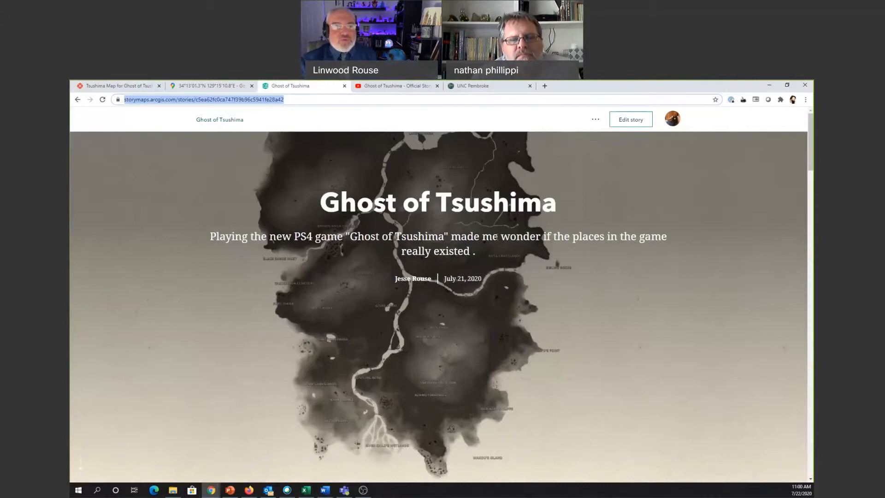
{"action": "scroll", "coordinate": [432, 403], "scroll_direction": "down", "scroll_amount": 3}
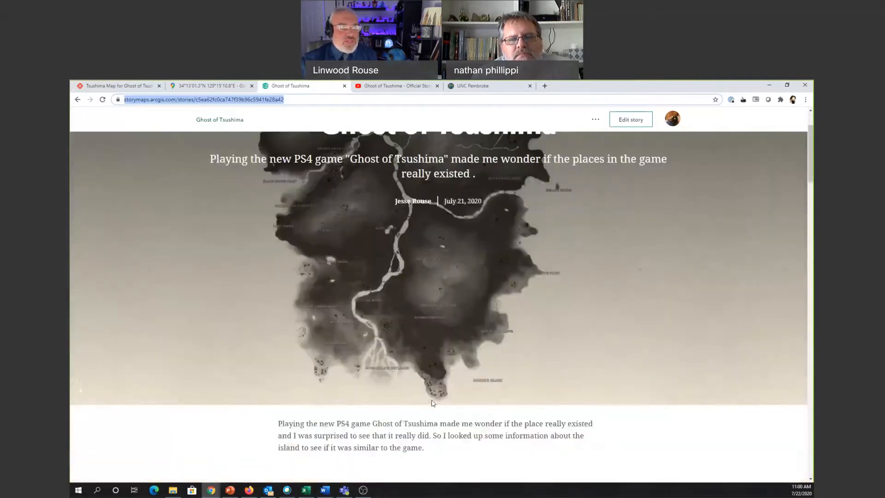
{"action": "scroll", "coordinate": [592, 392], "scroll_direction": "down", "scroll_amount": 4}
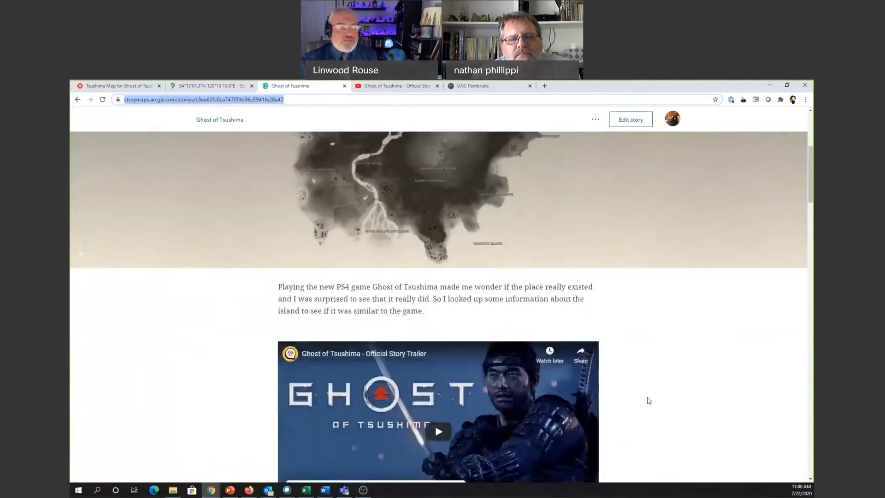
{"action": "scroll", "coordinate": [651, 369], "scroll_direction": "down", "scroll_amount": 5}
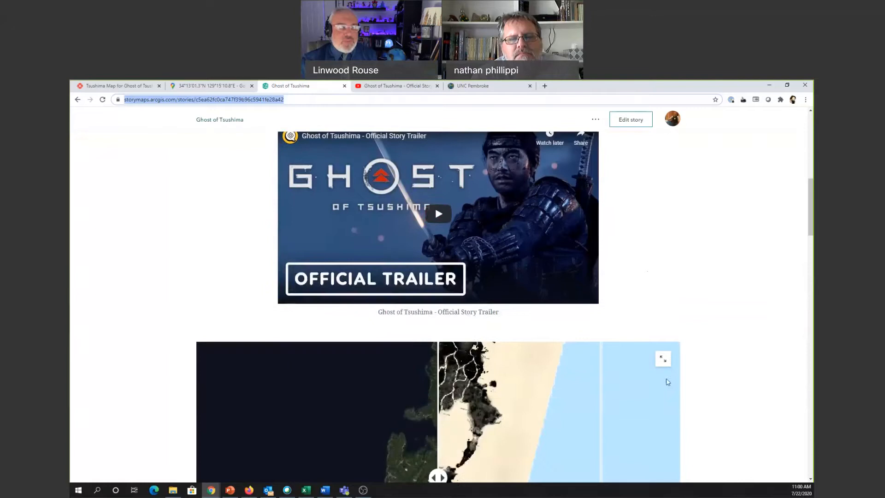
{"action": "scroll", "coordinate": [683, 400], "scroll_direction": "down", "scroll_amount": 1}
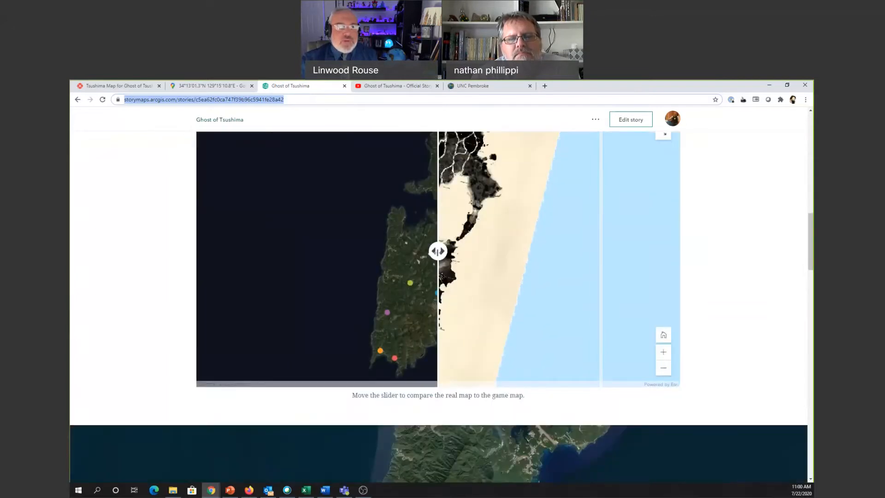
{"action": "left_click_drag", "start_coordinate": [437, 252], "coordinate": [478, 251]}
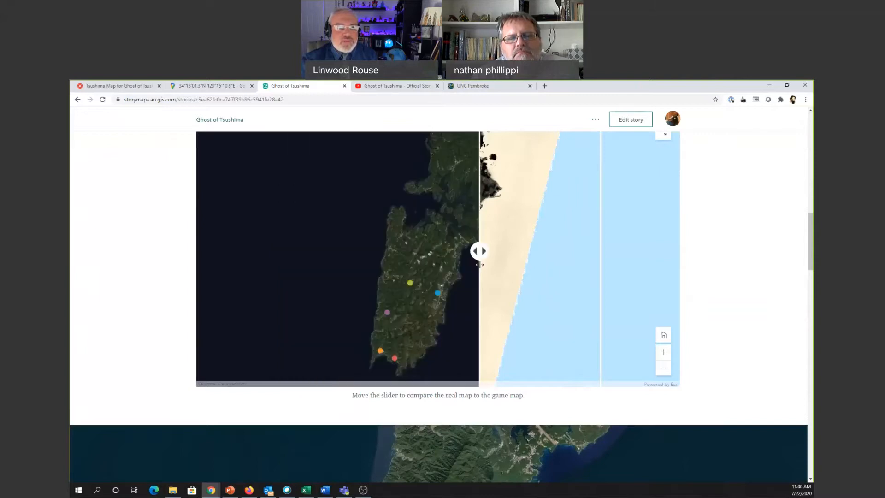
{"action": "scroll", "coordinate": [674, 311], "scroll_direction": "down", "scroll_amount": 1}
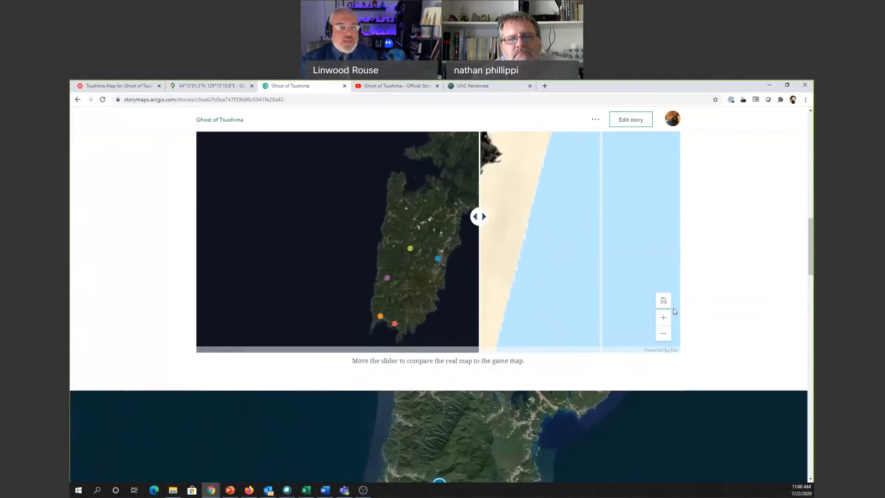
Go through the story map's numbered location tour from Golden Temple to Totochi Shrine.
{"action": "scroll", "coordinate": [674, 311], "scroll_direction": "down", "scroll_amount": 10}
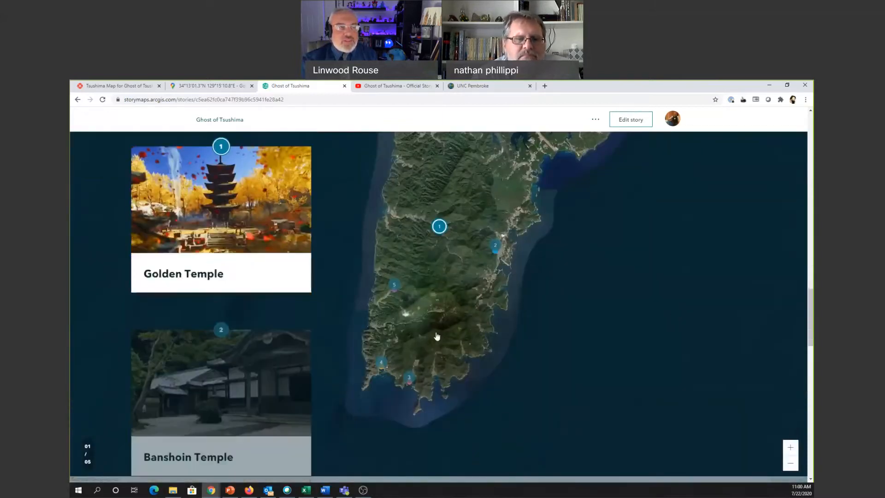
{"action": "scroll", "coordinate": [437, 336], "scroll_direction": "down", "scroll_amount": 5}
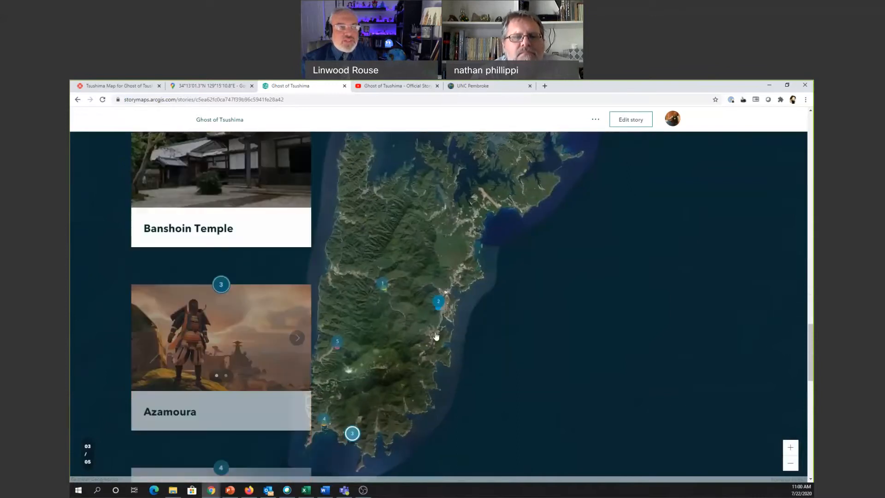
{"action": "scroll", "coordinate": [437, 336], "scroll_direction": "down", "scroll_amount": 5}
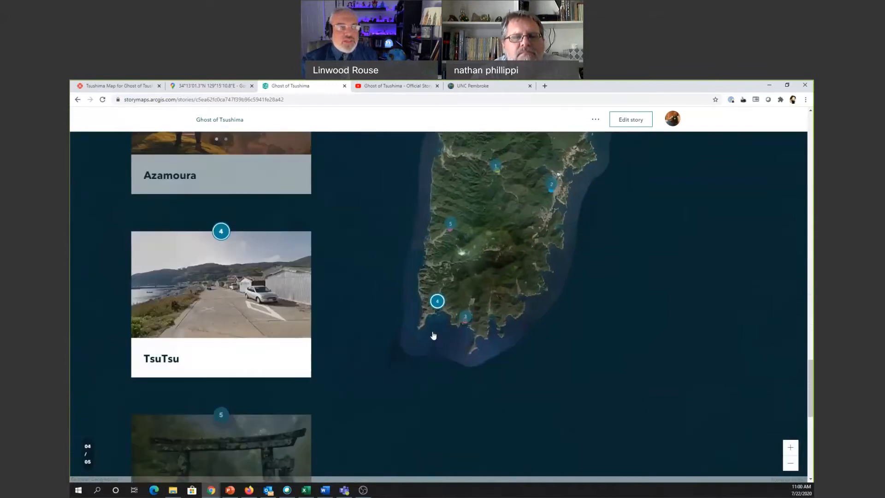
{"action": "scroll", "coordinate": [433, 336], "scroll_direction": "down", "scroll_amount": 5}
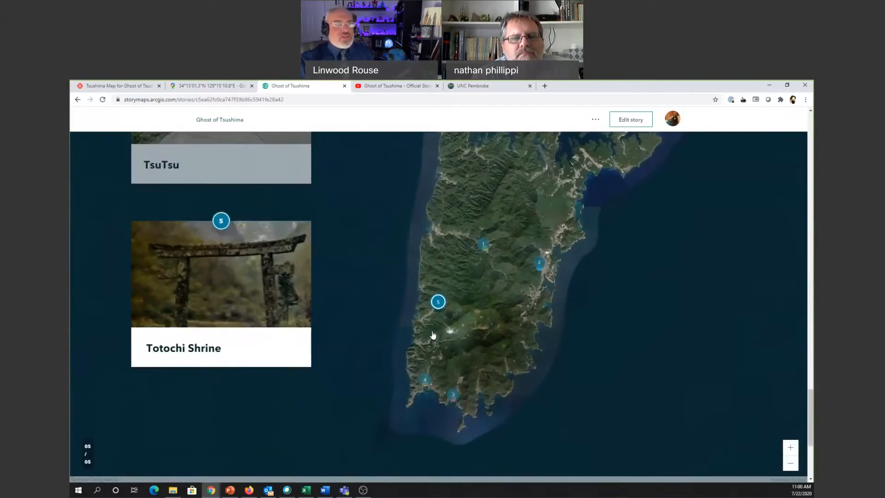
Open a new map on the UNC Pembroke ArcGIS site and add Points.csv from the Episode08 folder in File Explorer.
{"action": "left_click", "coordinate": [513, 88]}
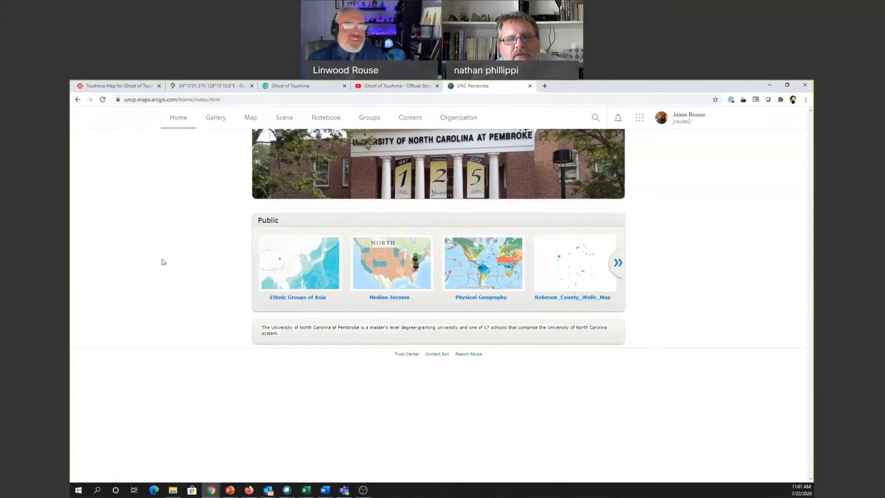
{"action": "left_click", "coordinate": [254, 119]}
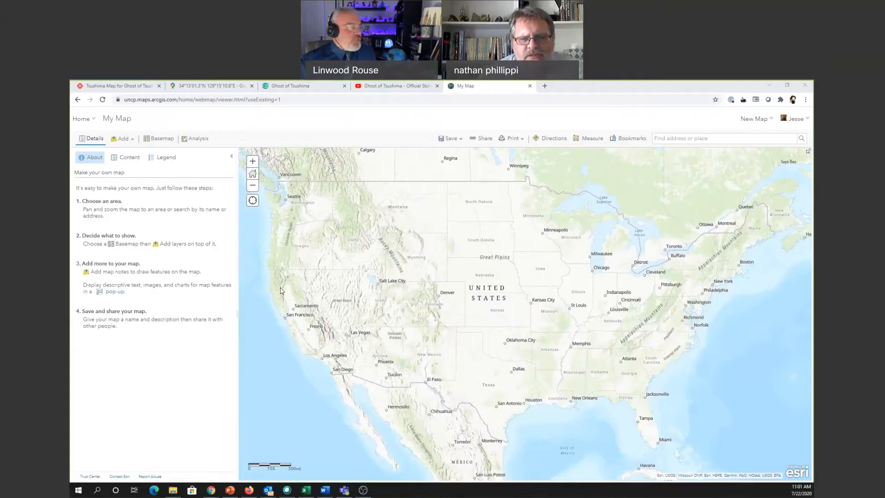
{"action": "left_click", "coordinate": [172, 489]}
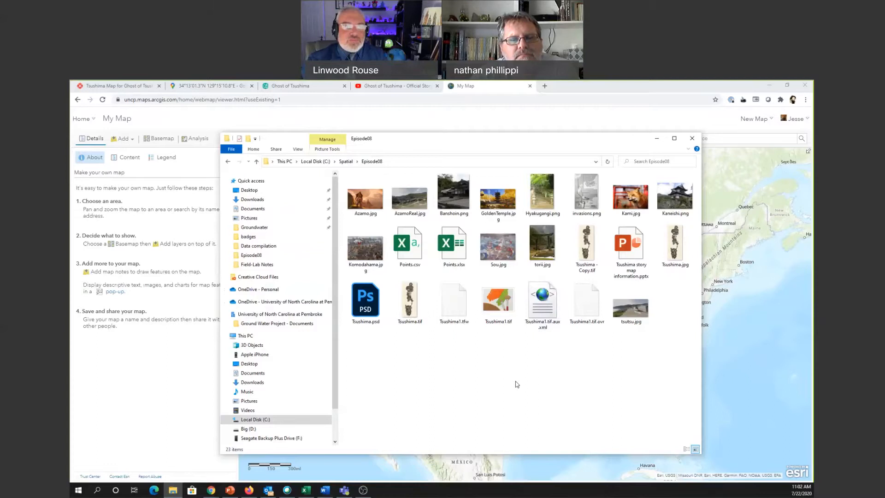
{"action": "left_click", "coordinate": [412, 250]}
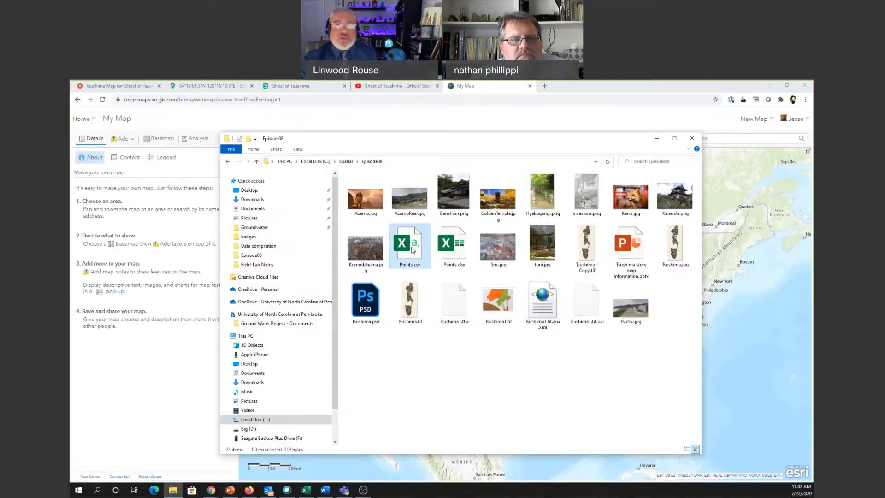
{"action": "left_click_drag", "start_coordinate": [413, 250], "coordinate": [742, 349]}
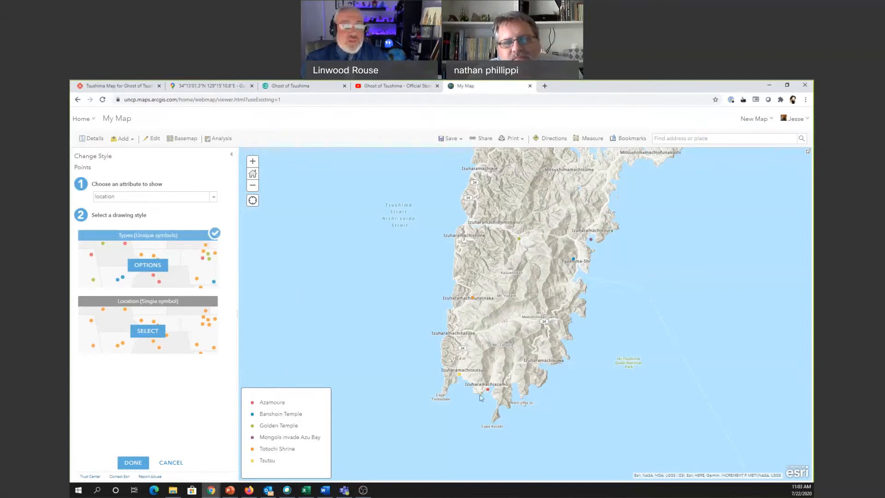
Check the columns of Points.csv in Excel and set the Points layer in the web map to show the game attribute.
{"action": "left_click", "coordinate": [306, 490]}
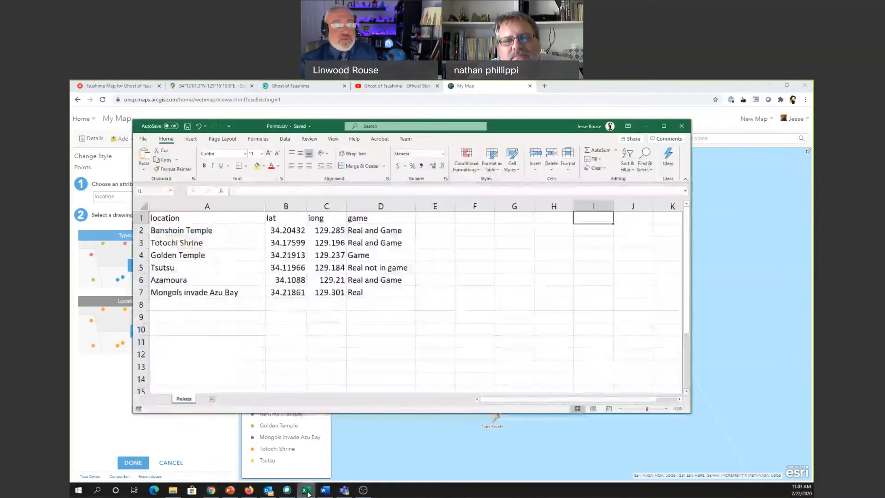
{"action": "left_click", "coordinate": [533, 468]}
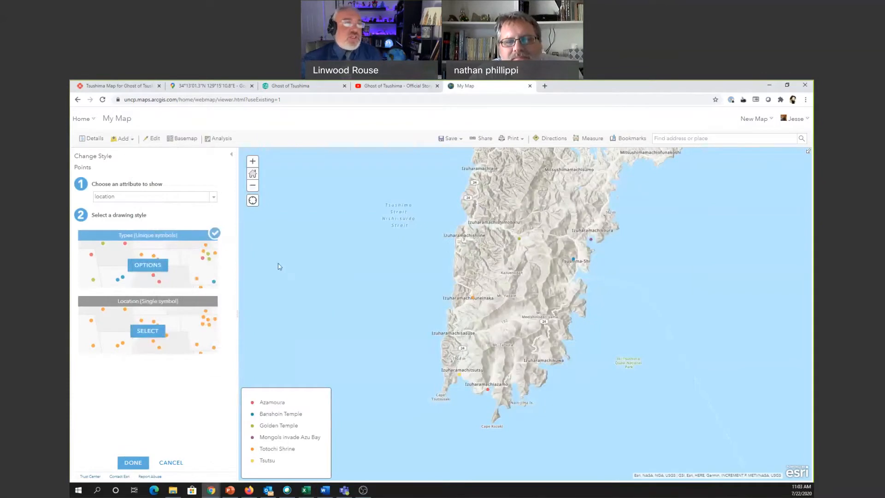
{"action": "left_click", "coordinate": [213, 197]}
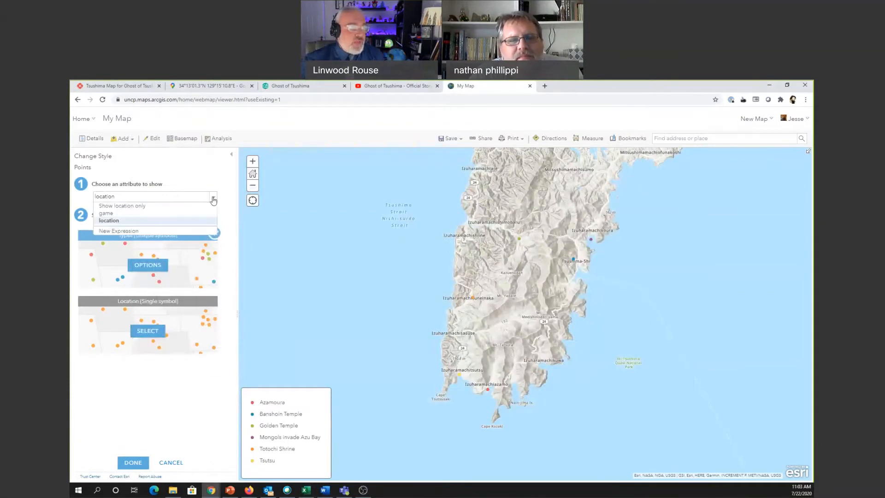
{"action": "left_click", "coordinate": [191, 214]}
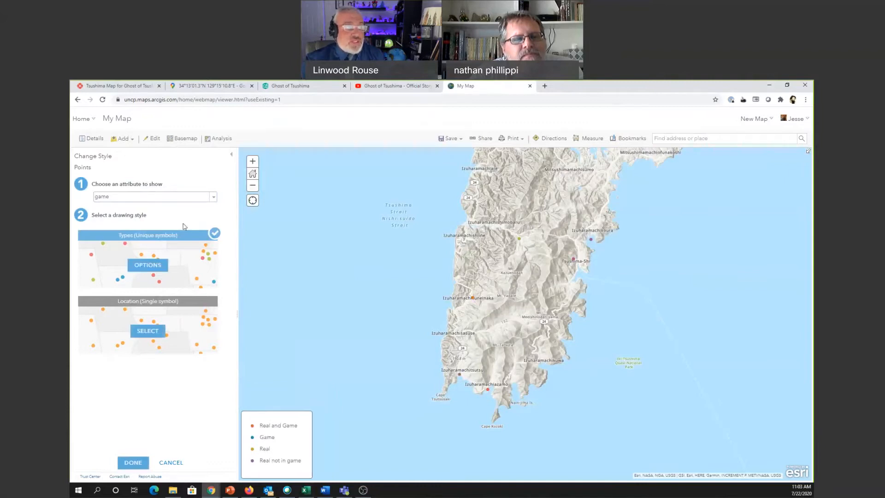
Change the symbols of all game categories in the Points layer to diamonds with a size of 14 px.
{"action": "left_click", "coordinate": [152, 263]}
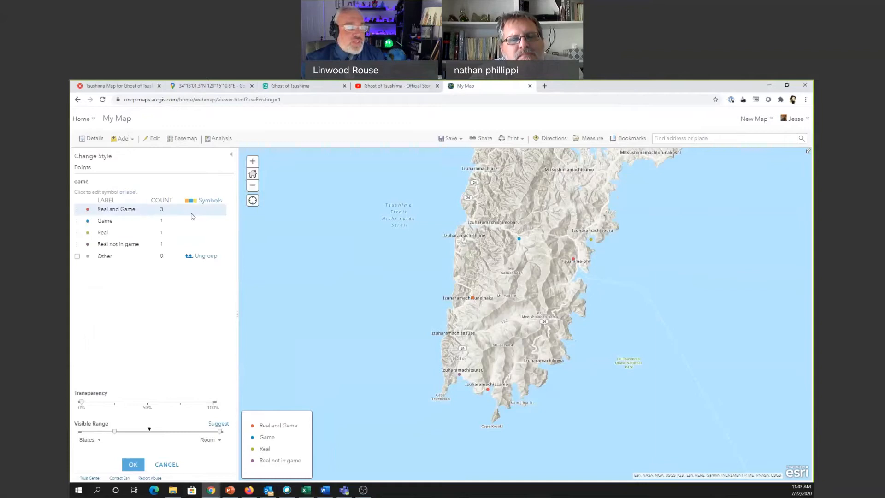
{"action": "left_click", "coordinate": [213, 200]}
{"action": "left_click", "coordinate": [328, 228]}
{"action": "type", "text": "1"}
{"action": "key", "text": "Delete"}
{"action": "type", "text": "4"}
{"action": "left_click", "coordinate": [288, 201]}
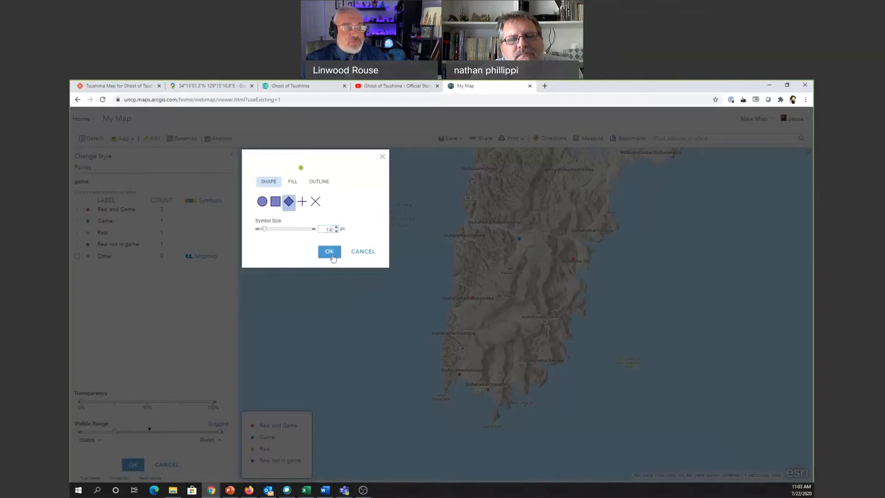
{"action": "left_click", "coordinate": [329, 252]}
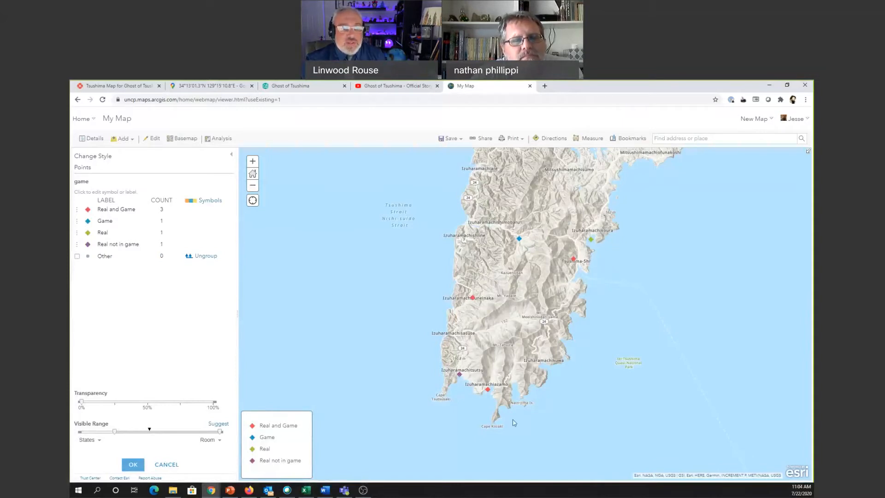
Change the basemap to Imagery and accept the Points layer's style changes.
{"action": "left_click", "coordinate": [185, 139]}
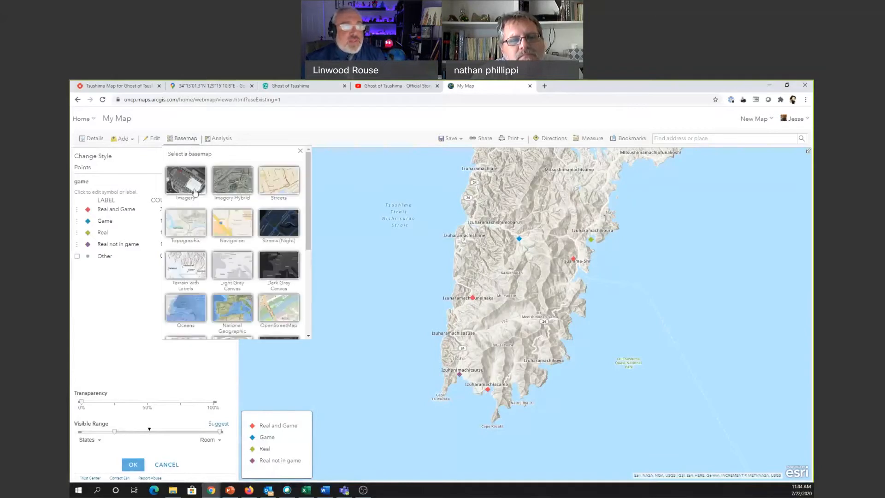
{"action": "left_click", "coordinate": [194, 191]}
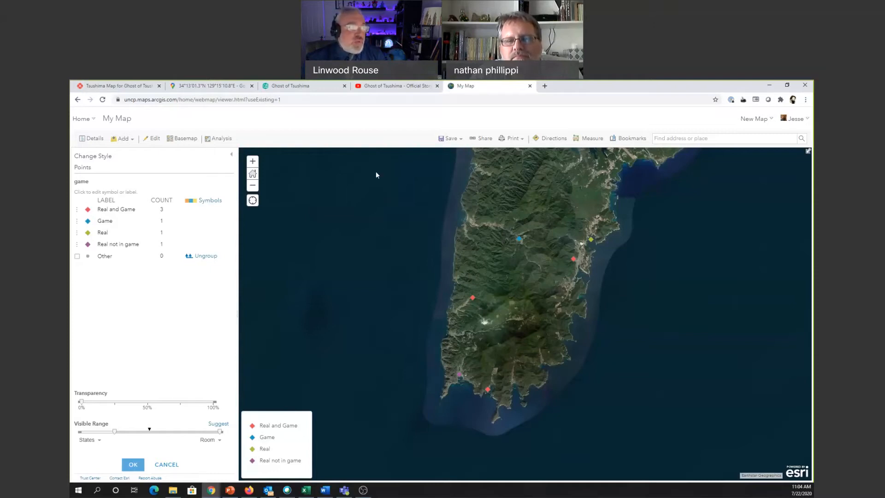
{"action": "left_click", "coordinate": [133, 464]}
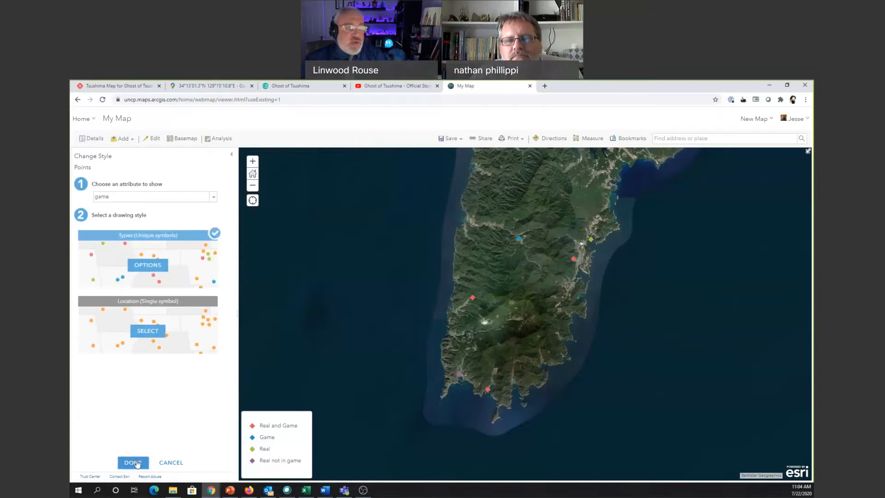
{"action": "left_click", "coordinate": [132, 463]}
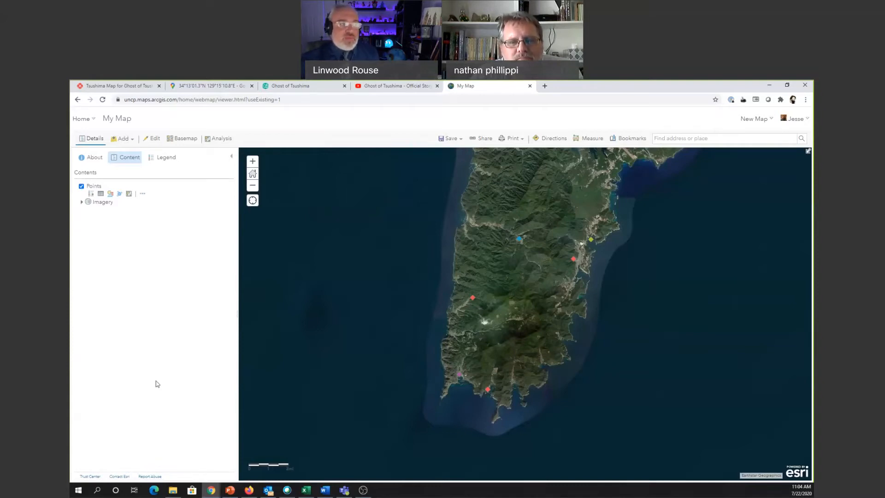
Save the map as TsushimaMap with the tag tsushima in the Tsushima folder.
{"action": "left_click", "coordinate": [461, 139]}
{"action": "left_click", "coordinate": [448, 157]}
{"action": "left_click", "coordinate": [415, 273]}
{"action": "type", "text": "Tsushima"}
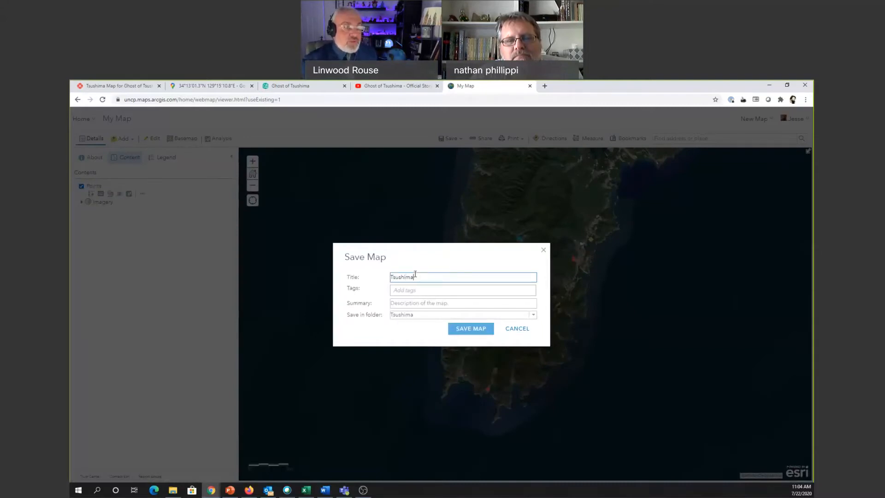
{"action": "type", "text": " Map"}
{"action": "key", "text": "Tab"}
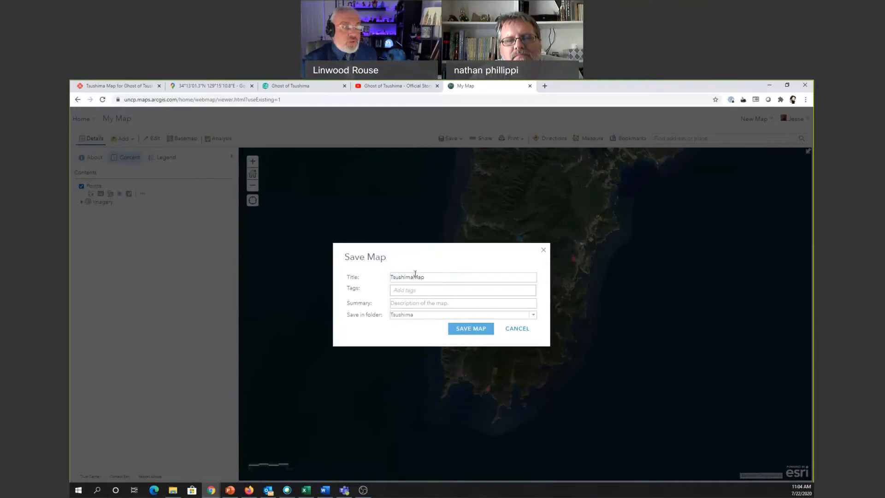
{"action": "type", "text": "ts"}
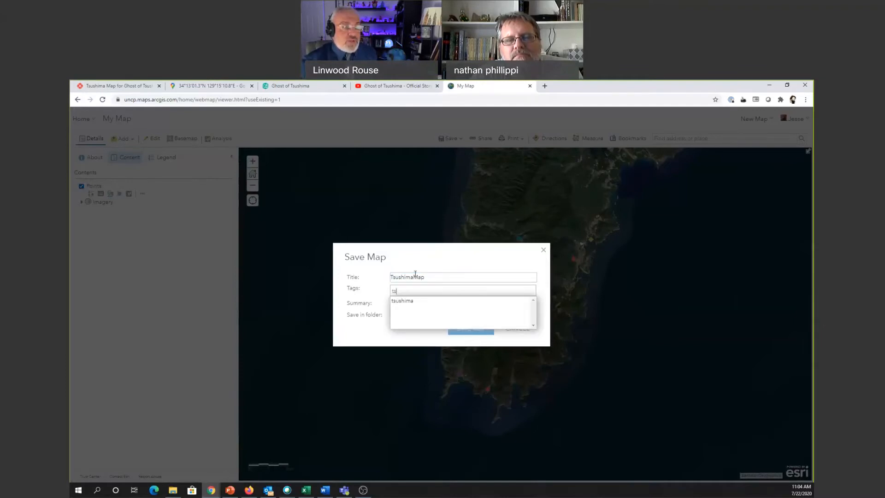
{"action": "key", "text": "Return"}
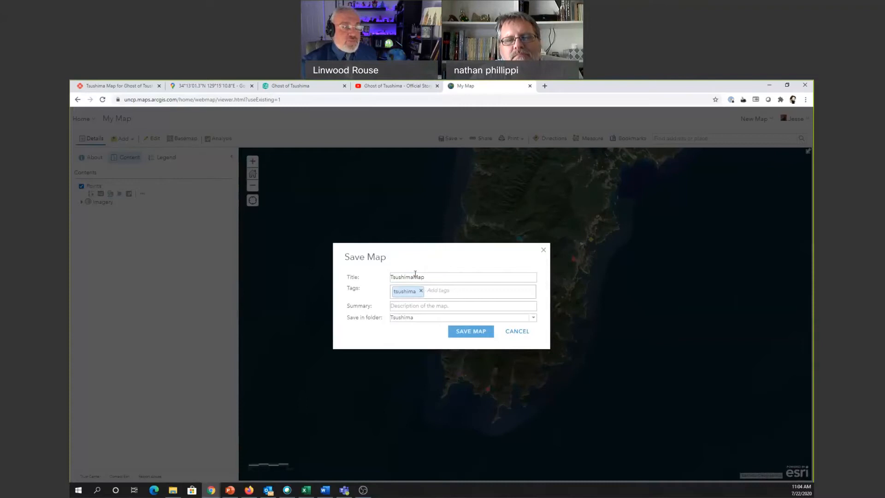
{"action": "left_click", "coordinate": [479, 332]}
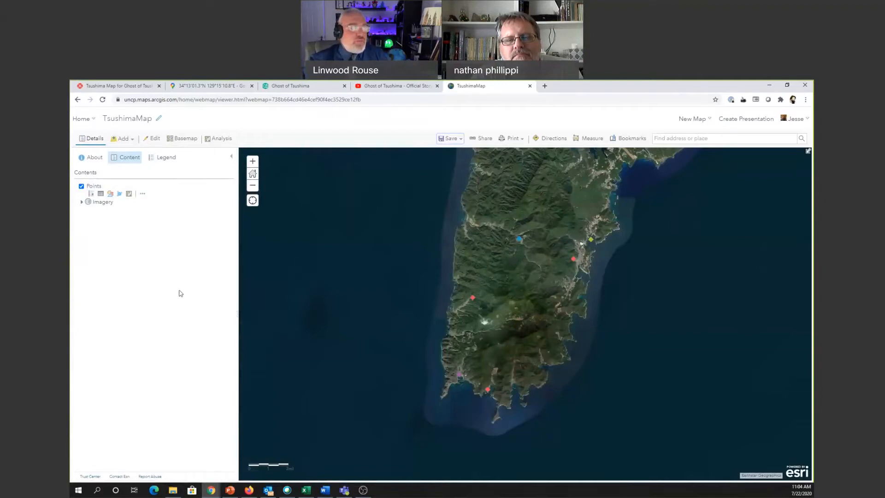
Go to the UNC Pembroke home page, launch ArcGIS StoryMaps from there and start a new story.
{"action": "left_click", "coordinate": [88, 119]}
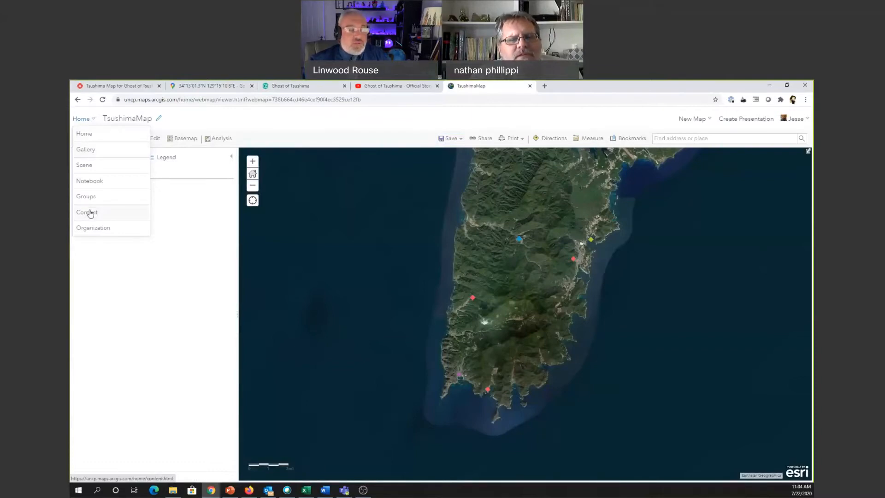
{"action": "left_click", "coordinate": [89, 138]}
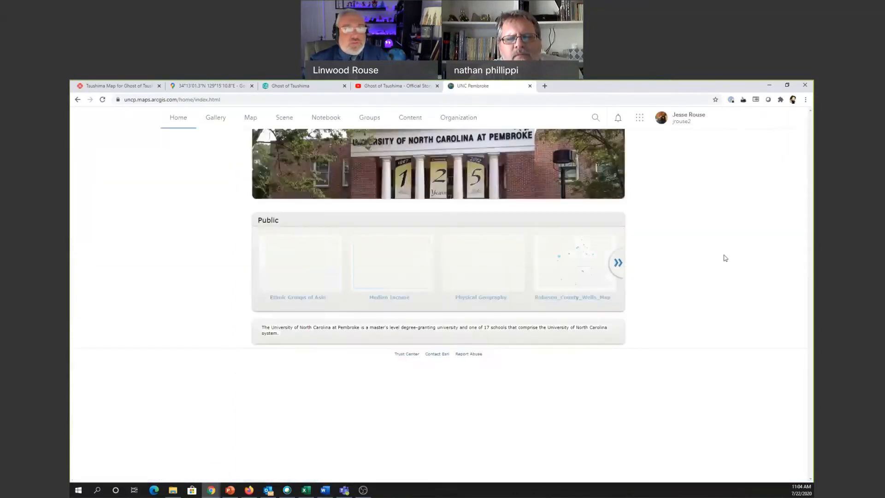
{"action": "left_click", "coordinate": [640, 118]}
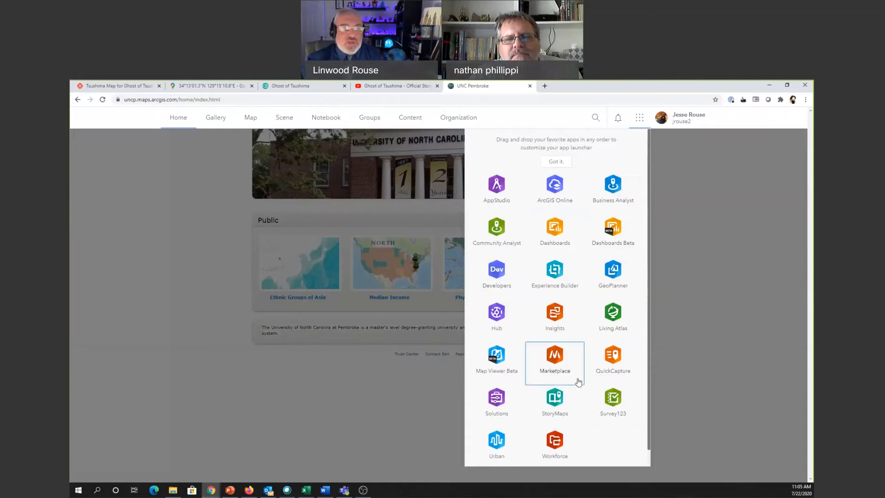
{"action": "left_click", "coordinate": [556, 400]}
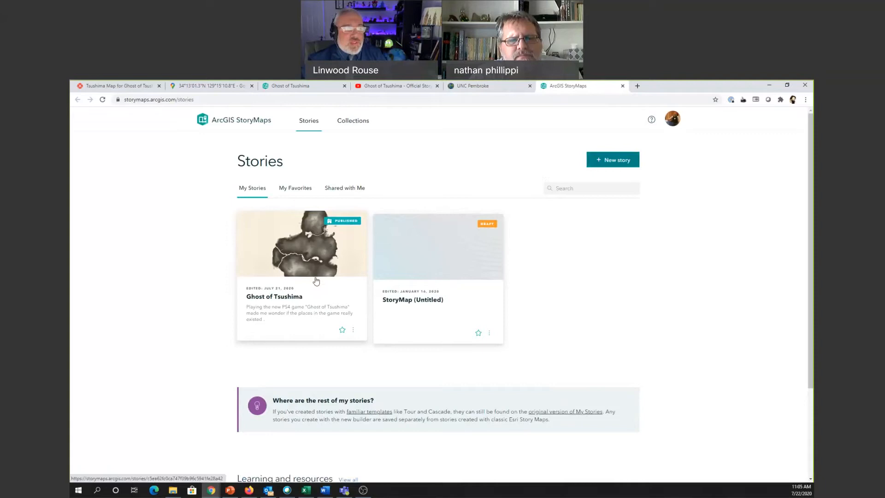
{"action": "left_click", "coordinate": [606, 164]}
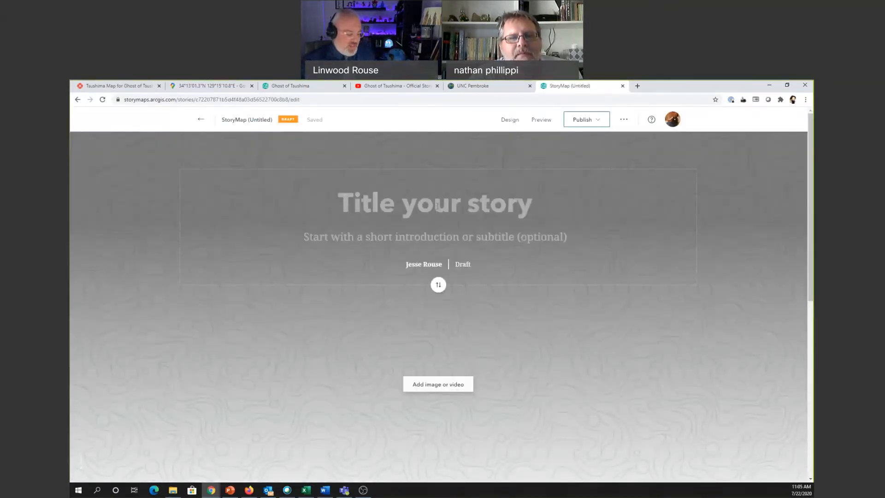
Title the story "Comparing Tsushima" with subtitle "Playing the new PS4 game 'Ghost of Tsushima' made me wonder if the places in the game really existed .".
{"action": "type", "text": "G"}
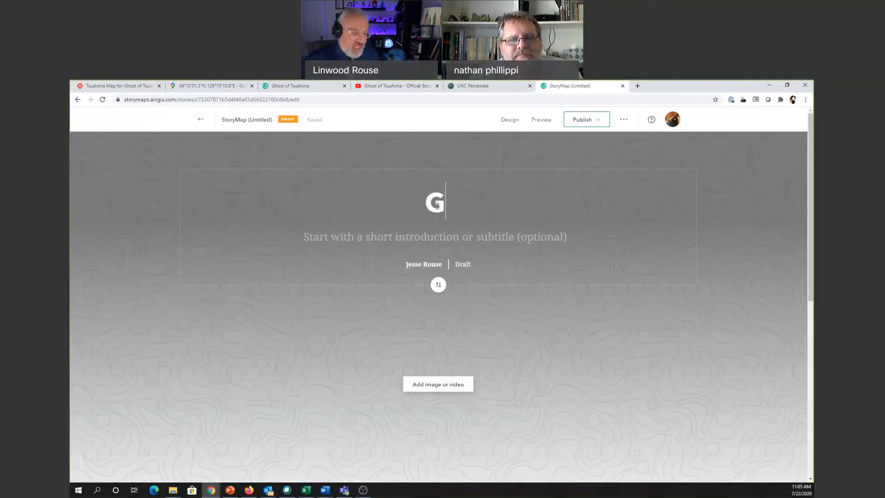
{"action": "key", "text": "BackSpace"}
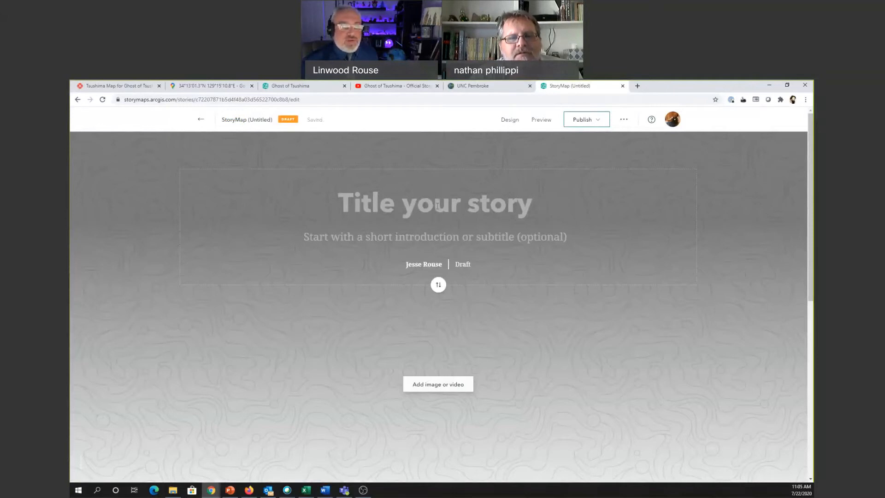
{"action": "type", "text": "Compa"}
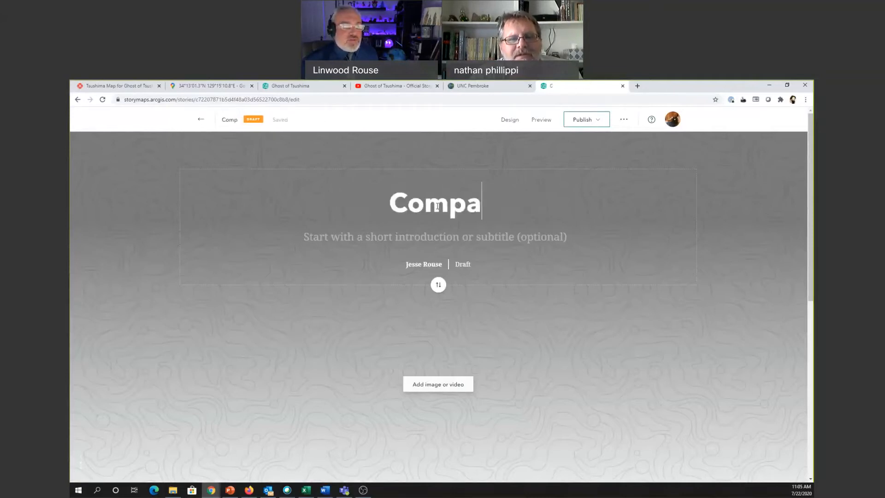
{"action": "type", "text": "ring Ts"}
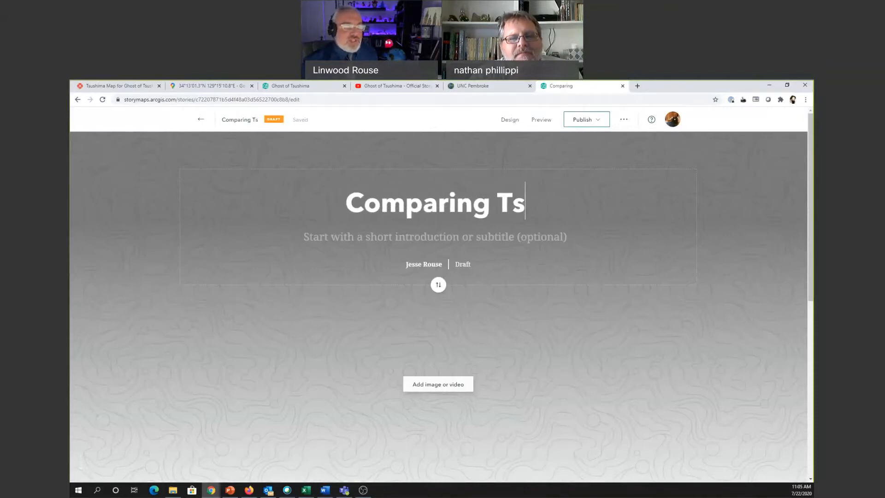
{"action": "type", "text": "ushima"}
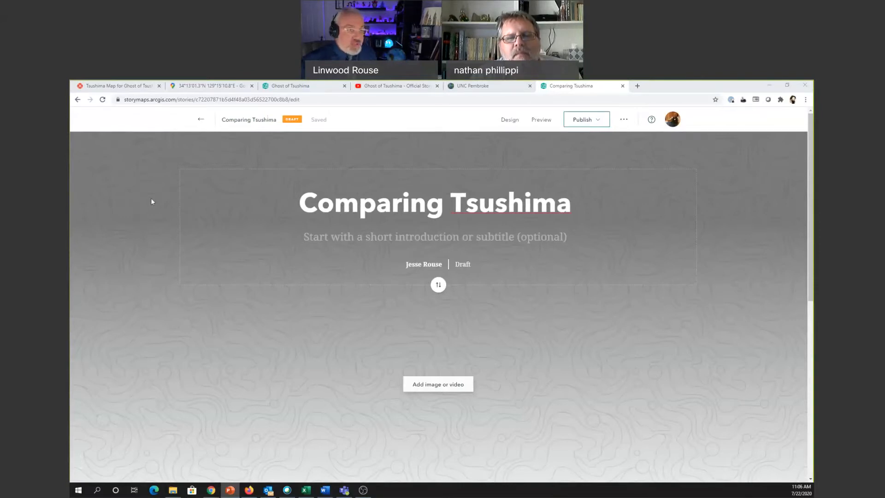
{"action": "left_click", "coordinate": [435, 249]}
{"action": "type", "text": "Playing the new PS4 game \"Ghost of Tsushima\" made me wonder if the places in the game really existed ."}
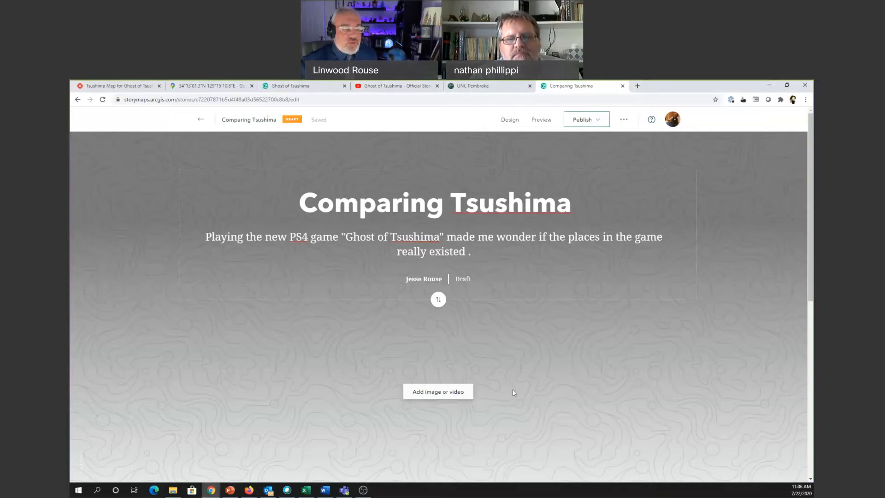
Upload Tsushima.jpg from the Episode08 folder as the story's cover image.
{"action": "left_click", "coordinate": [442, 392]}
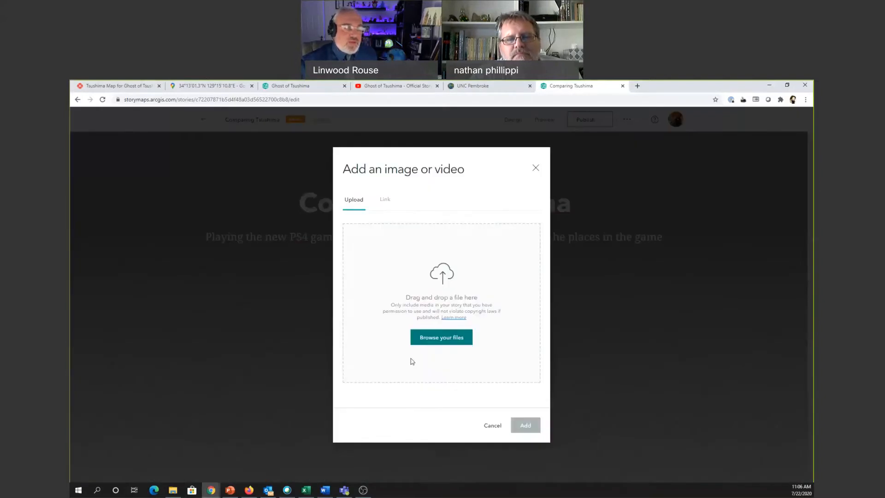
{"action": "left_click", "coordinate": [450, 335]}
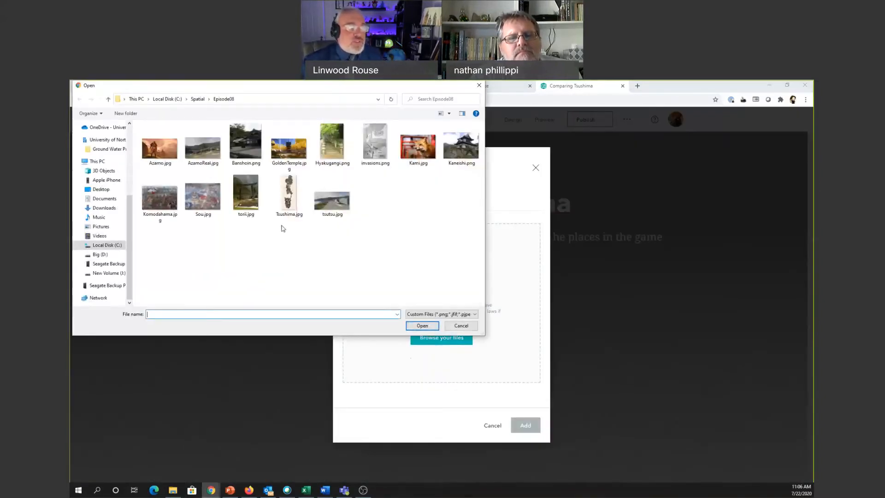
{"action": "left_click", "coordinate": [287, 195]}
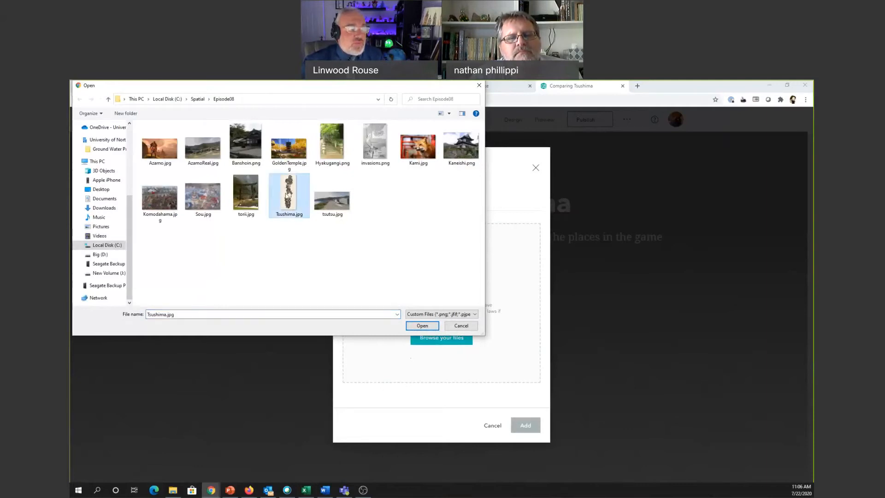
{"action": "left_click", "coordinate": [423, 326]}
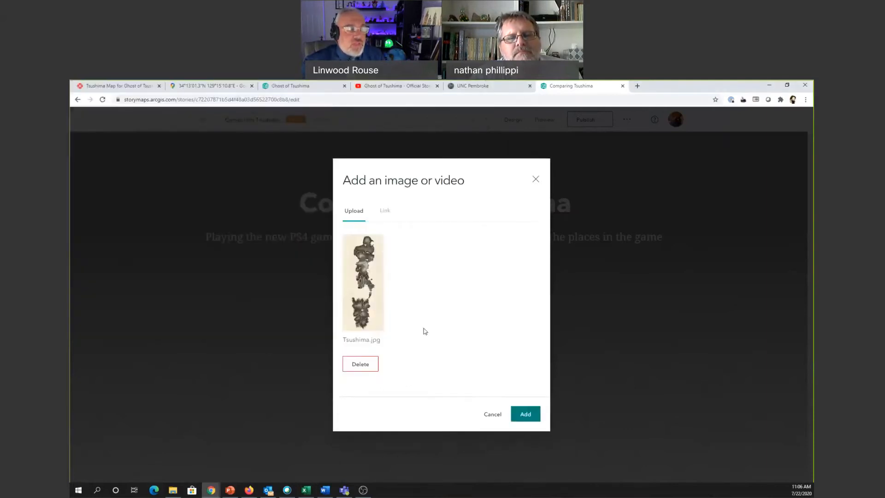
{"action": "left_click", "coordinate": [529, 414]}
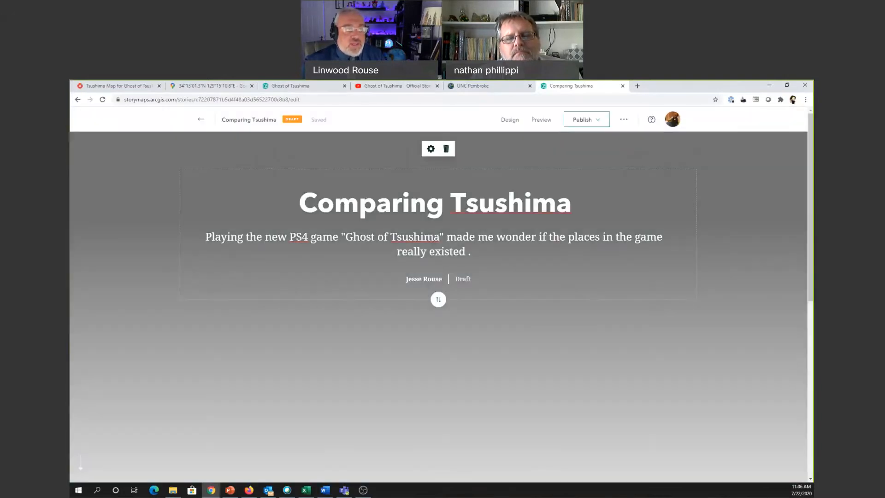
Set the cover image's focal point near the northern end of the island map.
{"action": "left_click", "coordinate": [431, 149]}
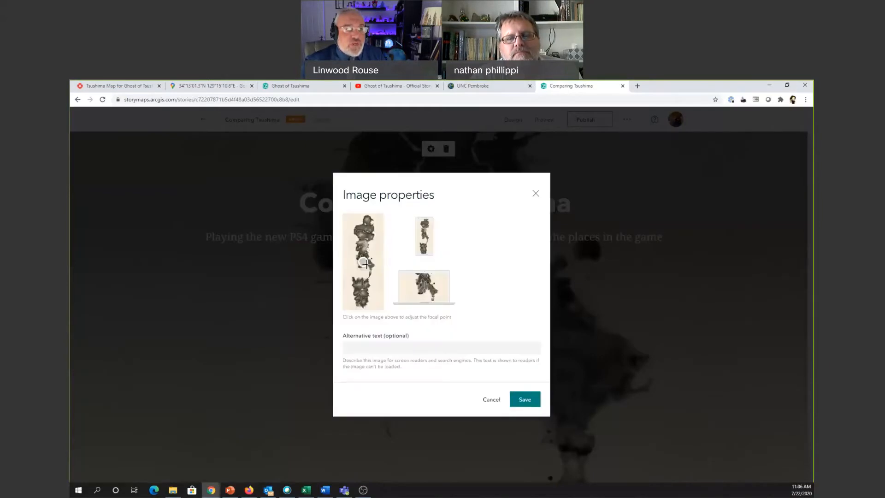
{"action": "left_click", "coordinate": [368, 219]}
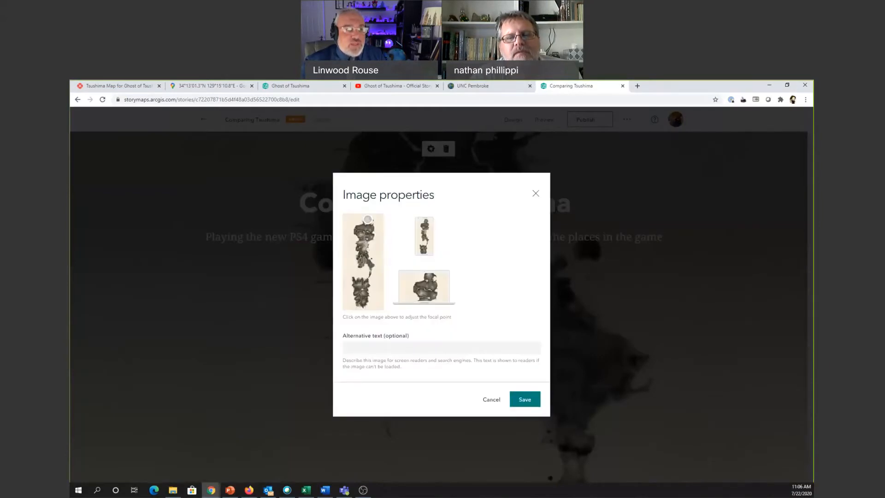
{"action": "left_click", "coordinate": [525, 400]}
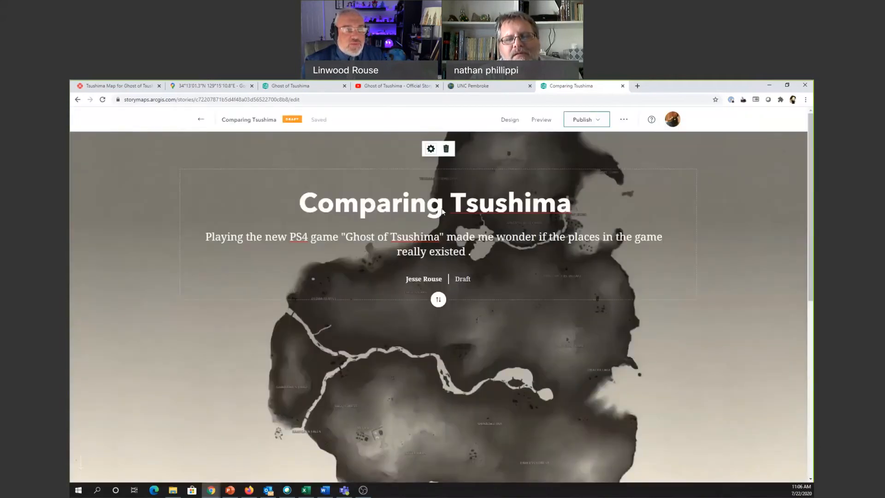
Move the cover image's focal point to the middle of the island map and save it.
{"action": "left_click", "coordinate": [431, 148]}
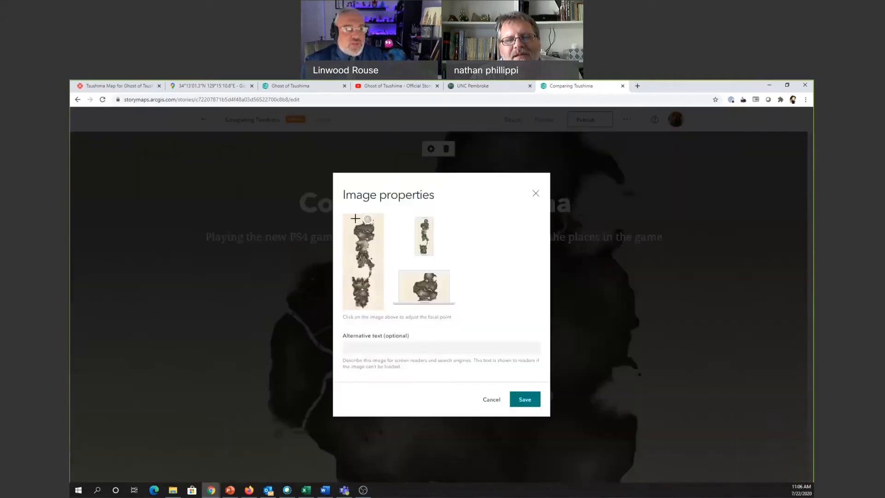
{"action": "left_click", "coordinate": [365, 266]}
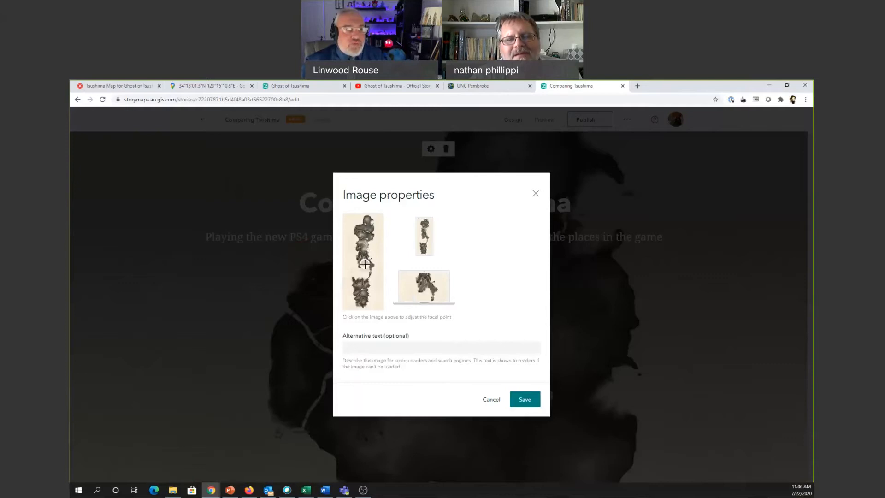
{"action": "left_click", "coordinate": [528, 402]}
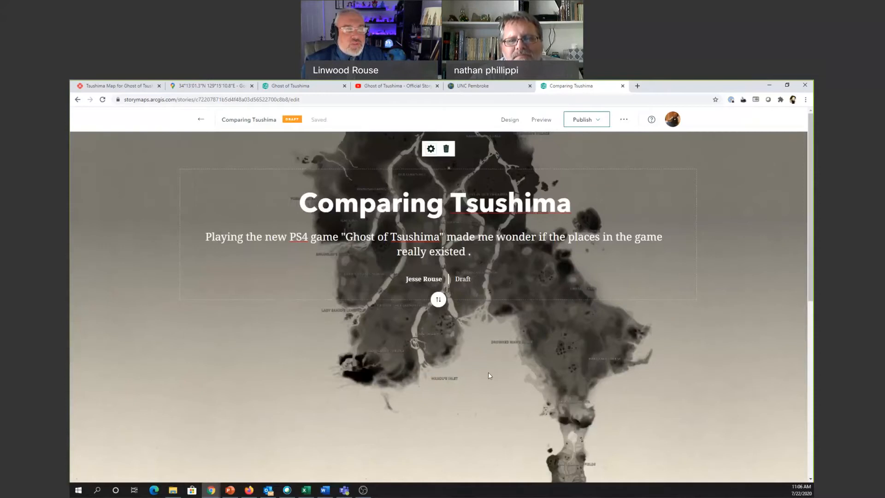
Set the cover image's focal point at the island's southern tip and add the alternative text "Tsushima map from game".
{"action": "left_click", "coordinate": [430, 149]}
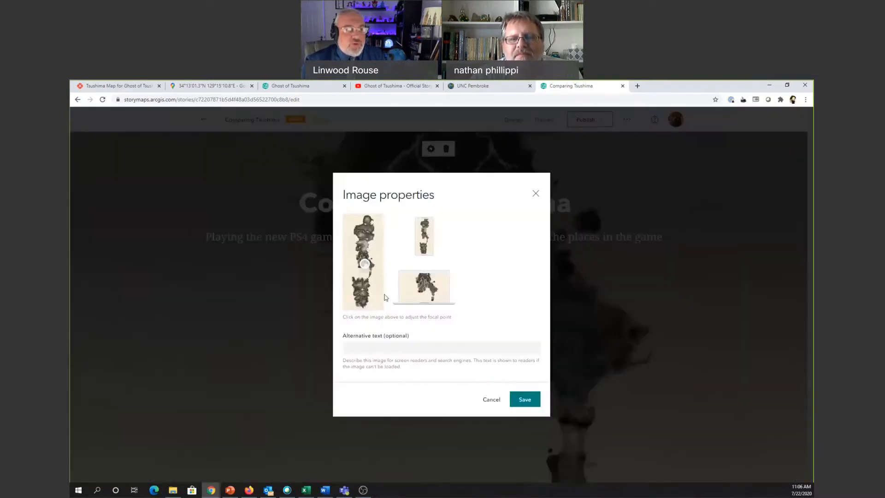
{"action": "left_click", "coordinate": [362, 296]}
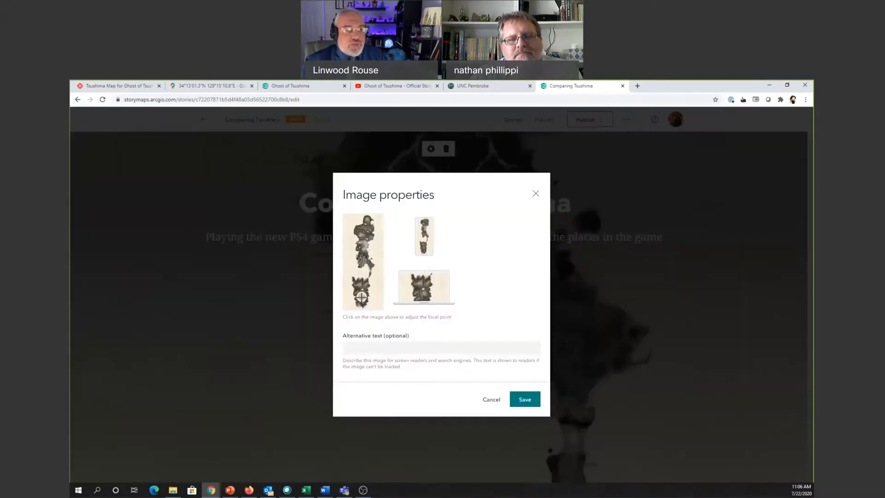
{"action": "left_click", "coordinate": [362, 307]}
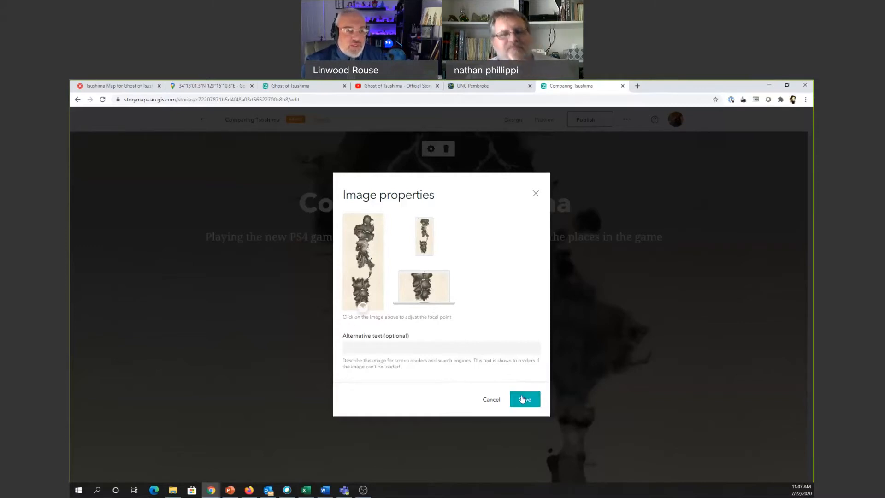
{"action": "left_click", "coordinate": [376, 347]}
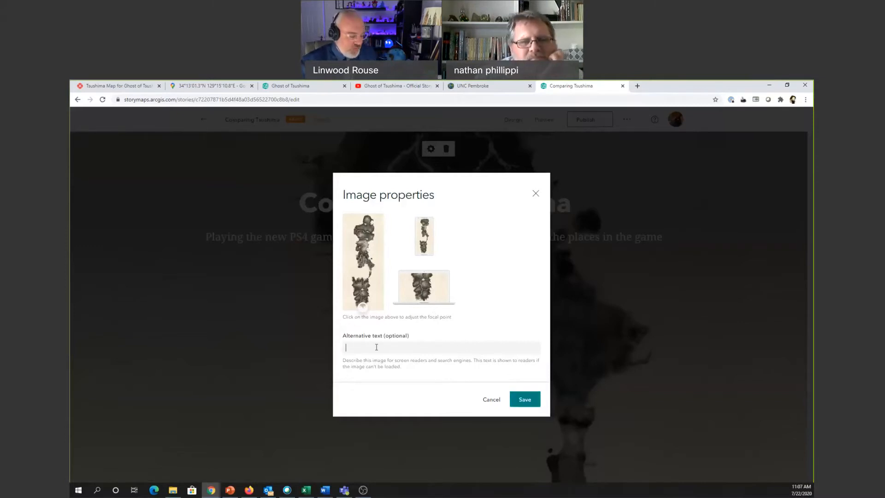
{"action": "type", "text": "Tsushima "}
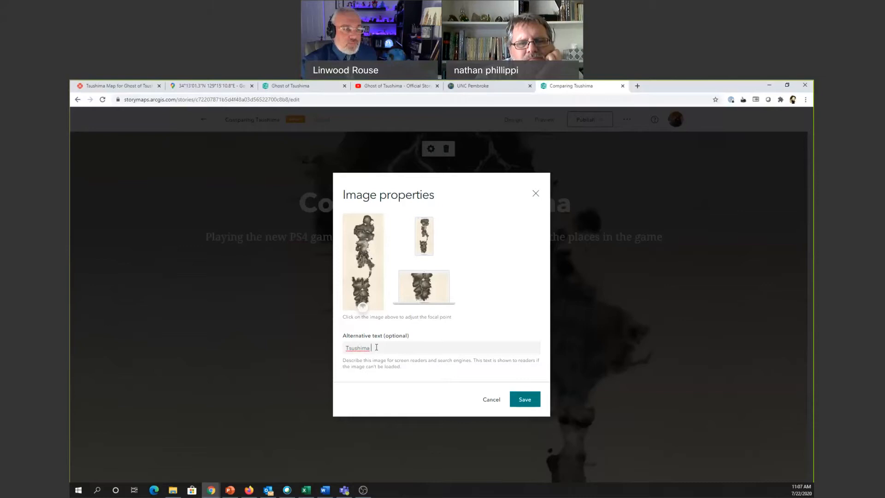
{"action": "type", "text": "map from game"}
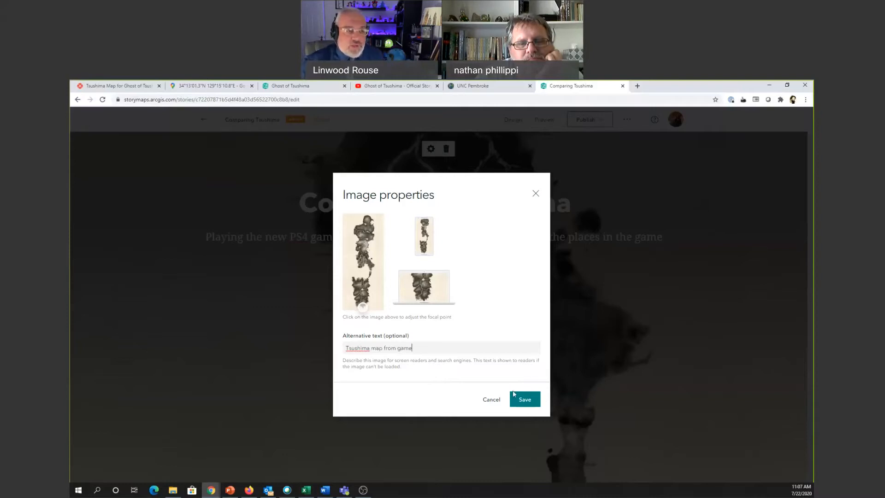
{"action": "left_click", "coordinate": [516, 398]}
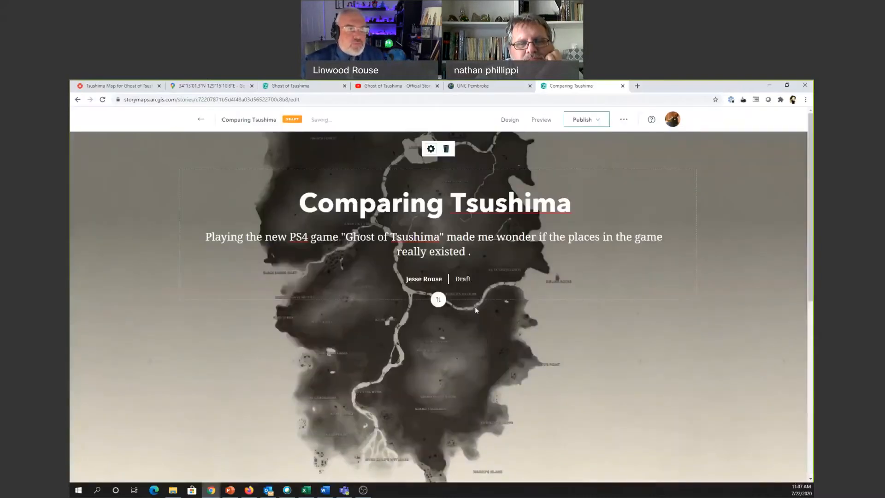
Add a paragraph below the cover with the intro text beginning "Playing the new PS4 game Ghost of Tsushima made me wonder if the place really existed".
{"action": "scroll", "coordinate": [626, 387], "scroll_direction": "down", "scroll_amount": 5}
{"action": "scroll", "coordinate": [557, 387], "scroll_direction": "down", "scroll_amount": 3}
{"action": "scroll", "coordinate": [556, 387], "scroll_direction": "up", "scroll_amount": 10}
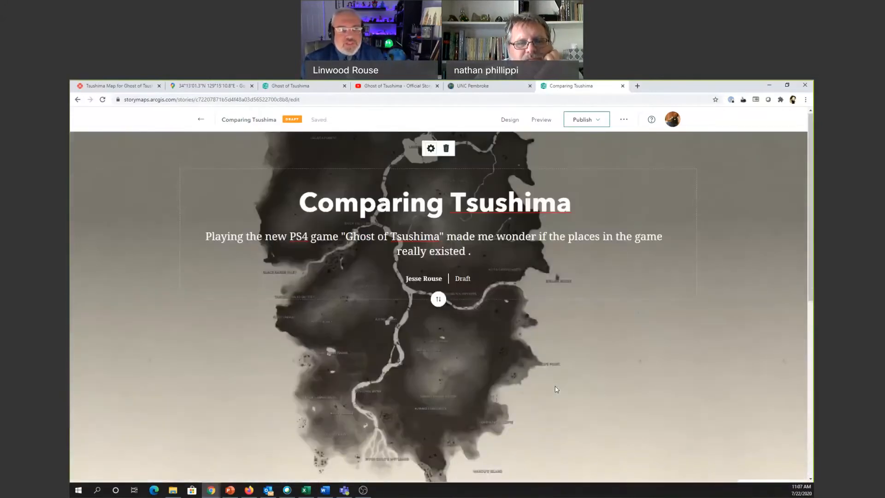
{"action": "scroll", "coordinate": [556, 388], "scroll_direction": "down", "scroll_amount": 3}
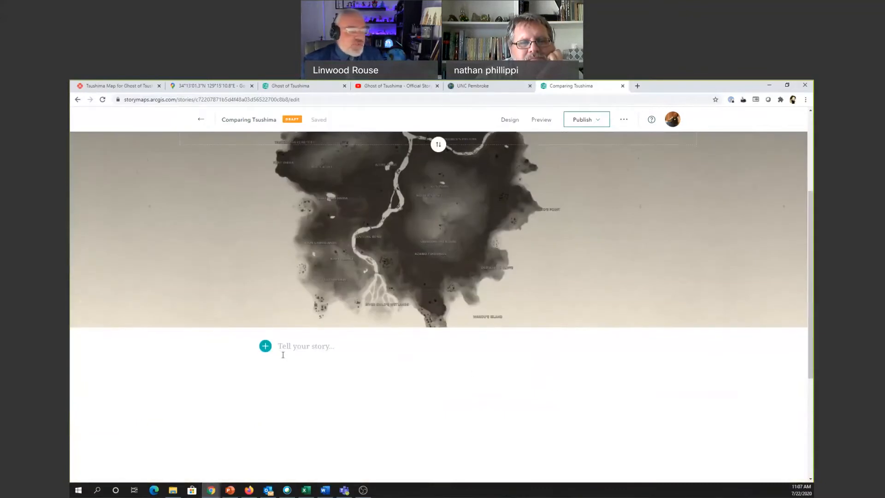
{"action": "left_click", "coordinate": [265, 346]}
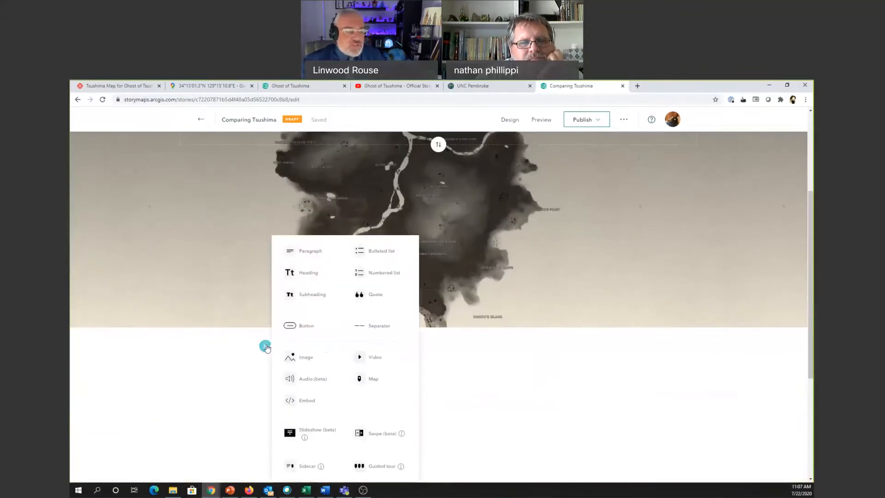
{"action": "left_click", "coordinate": [310, 253]}
{"action": "key", "text": "alt+Tab"}
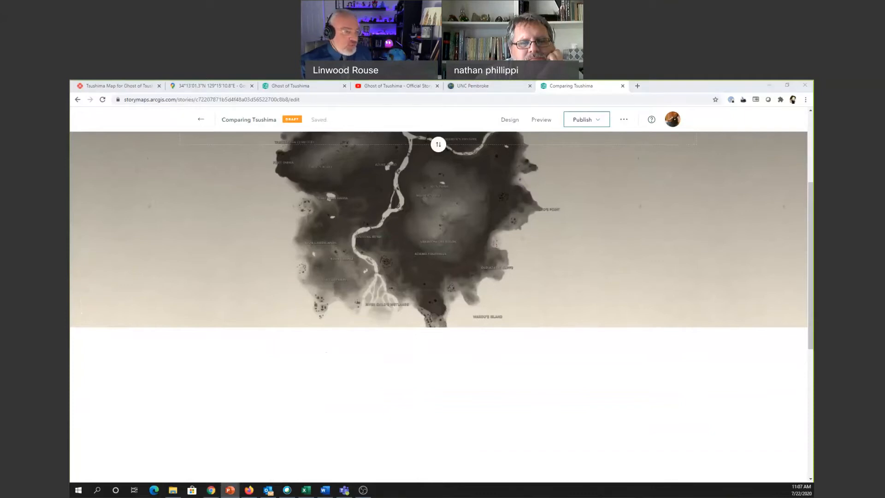
{"action": "left_click", "coordinate": [400, 377]}
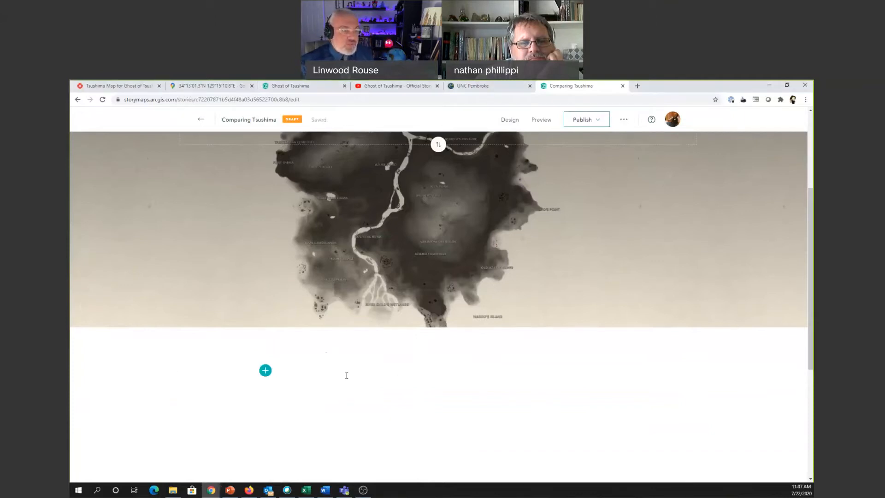
{"action": "type", "text": "Playing the new PS4 game Ghost of Tsushima made me wonder if the place really existed and I was surprised to see that it really did. So I looked up some information about the island to see if it was similar to the game."}
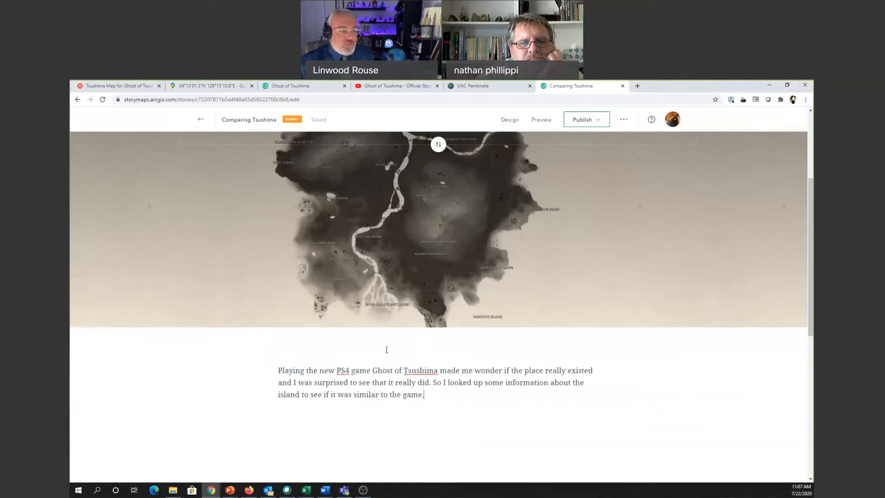
Start adding embedded web content directly below the intro paragraph.
{"action": "scroll", "coordinate": [450, 430], "scroll_direction": "down", "scroll_amount": 1}
{"action": "scroll", "coordinate": [450, 430], "scroll_direction": "down", "scroll_amount": 3}
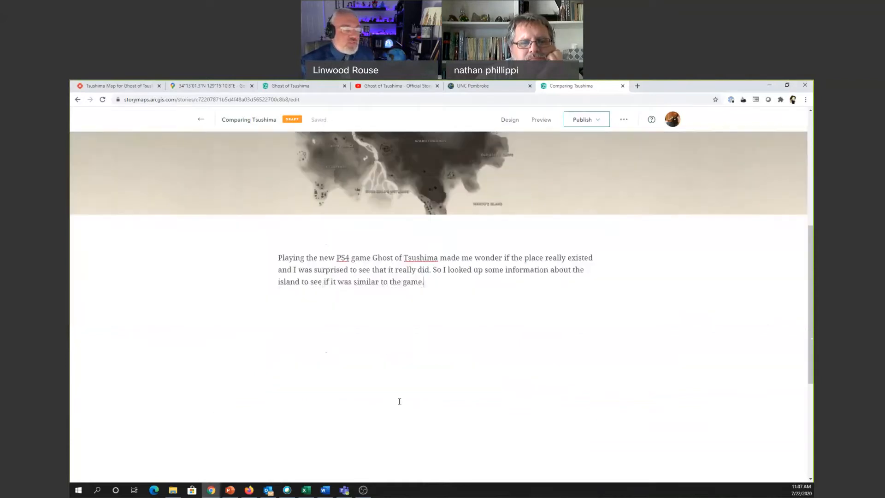
{"action": "mouse_move", "coordinate": [261, 295]}
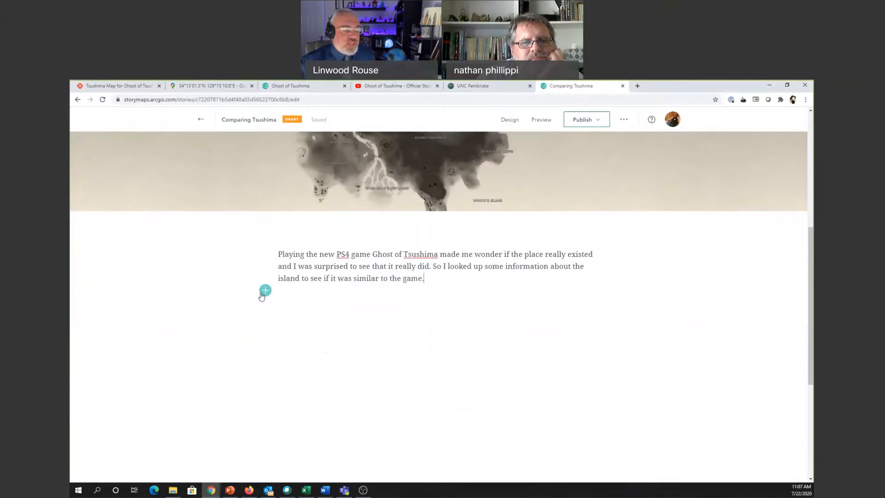
{"action": "left_click", "coordinate": [265, 291]}
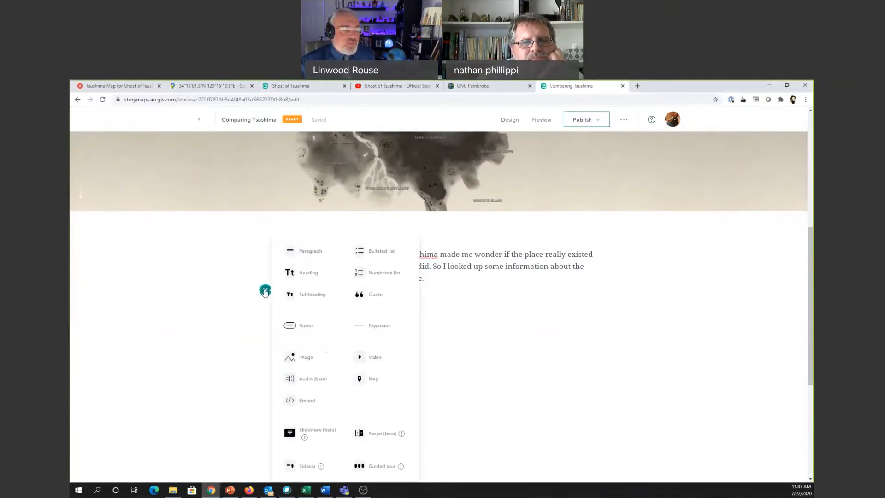
{"action": "left_click", "coordinate": [307, 400]}
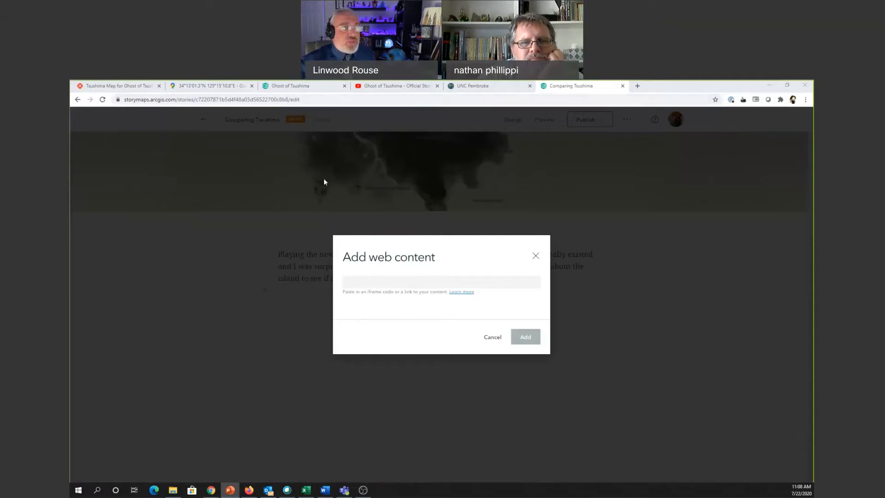
Close the map coordinates page and copy the embed code of the "Ghost of Tsushima - Official Story Trailer" video on YouTube.
{"action": "left_click", "coordinate": [251, 86]}
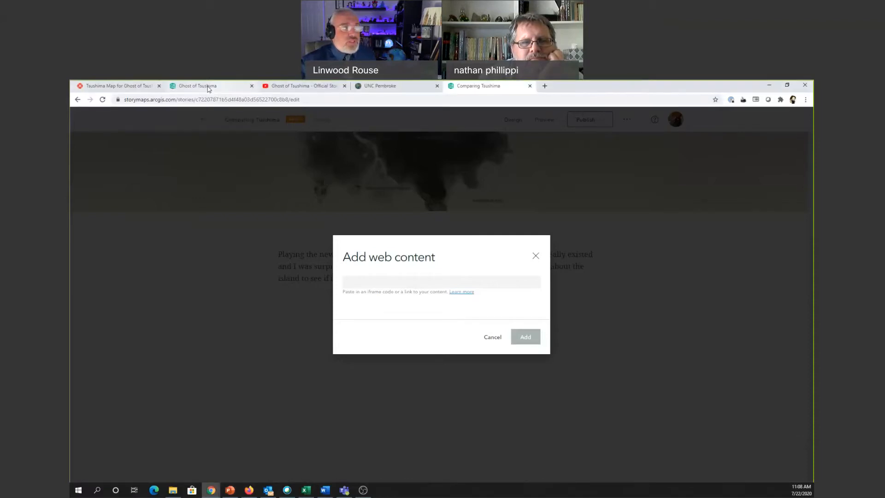
{"action": "left_click", "coordinate": [271, 89]}
{"action": "scroll", "coordinate": [419, 432], "scroll_direction": "down", "scroll_amount": 3}
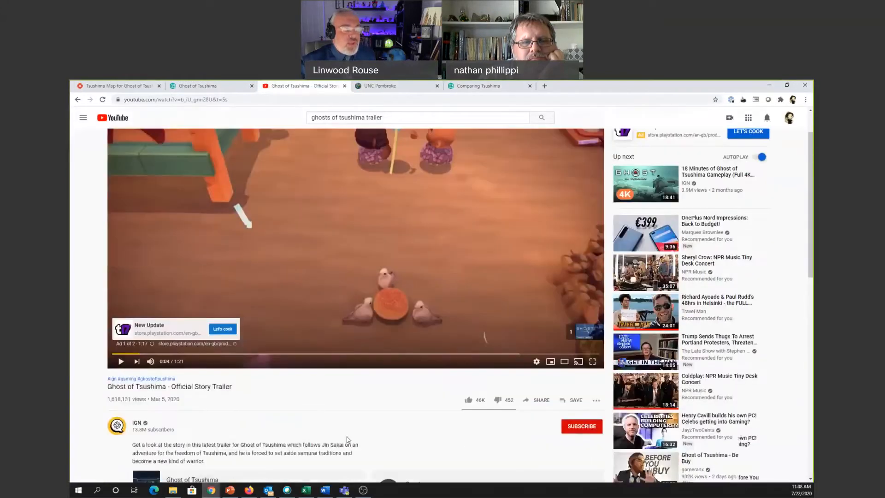
{"action": "left_click", "coordinate": [538, 294]}
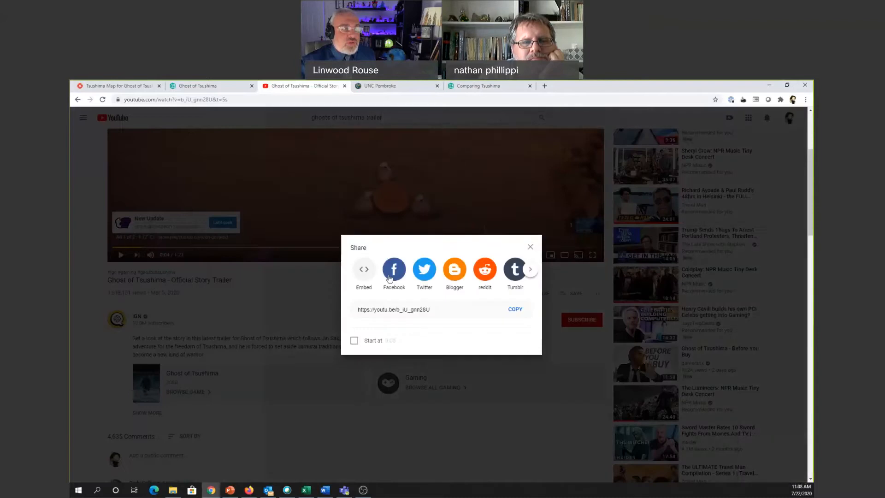
{"action": "left_click", "coordinate": [363, 271]}
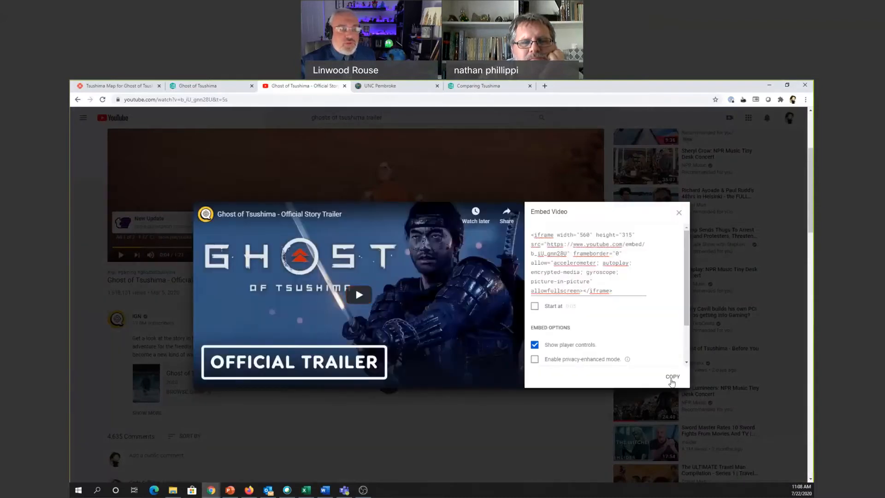
{"action": "left_click", "coordinate": [673, 376]}
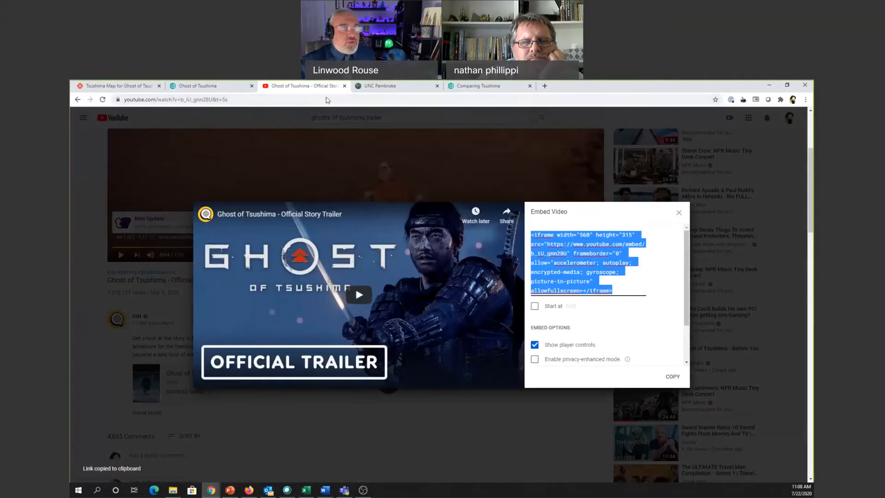
Close the two leftover Tsushima map pages and embed the trailer in the story using the copied iframe code.
{"action": "left_click", "coordinate": [159, 86]}
{"action": "left_click", "coordinate": [159, 86]}
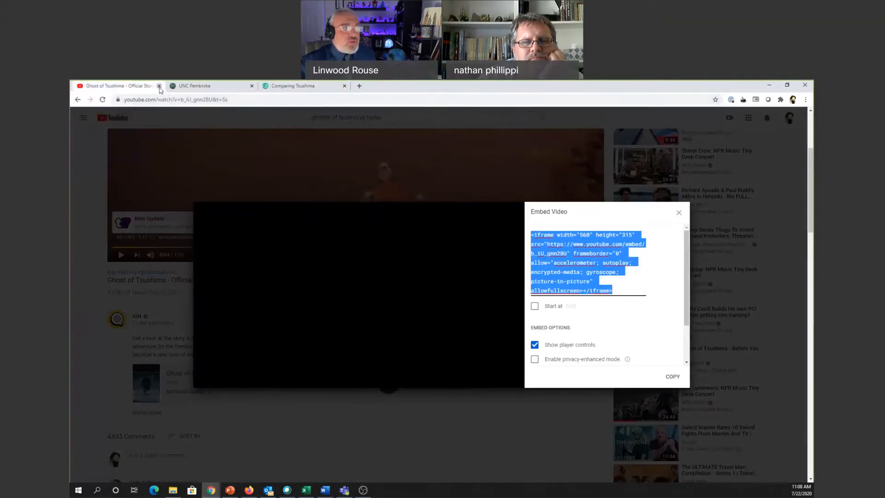
{"action": "left_click", "coordinate": [286, 87]}
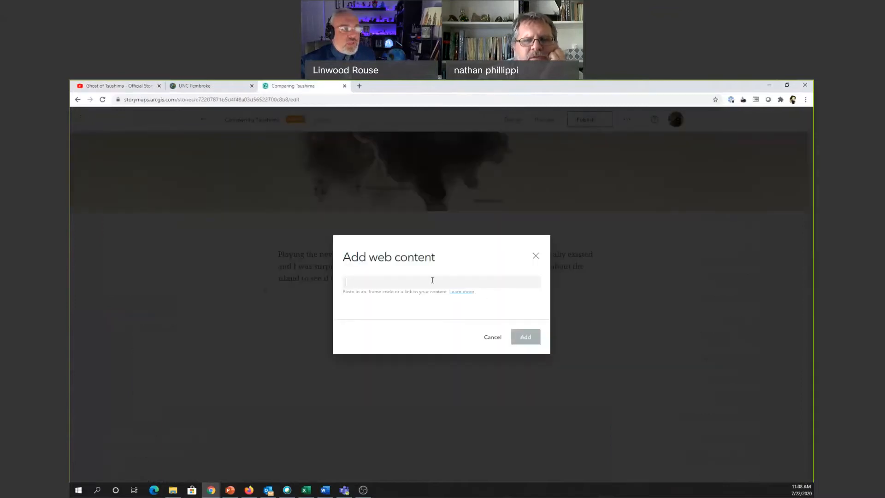
{"action": "key", "text": "ctrl+v"}
{"action": "left_click", "coordinate": [525, 349]}
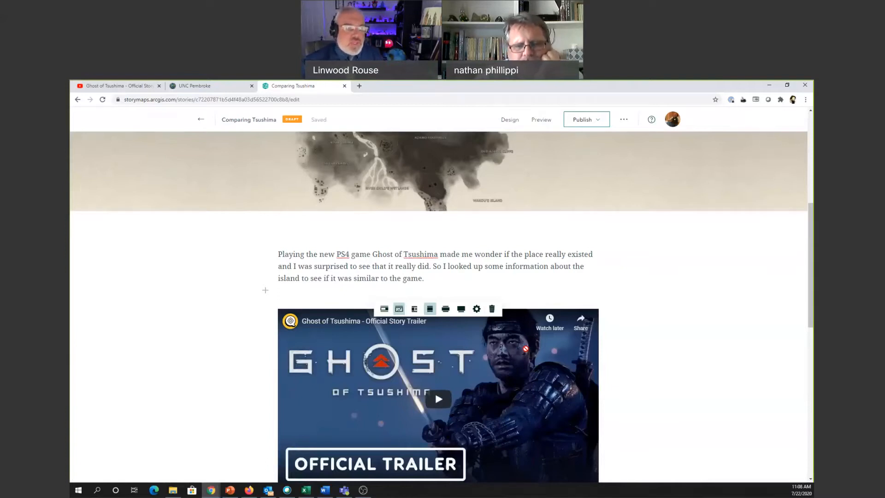
Insert a swipe block below the embedded trailer video.
{"action": "scroll", "coordinate": [624, 382], "scroll_direction": "down", "scroll_amount": 3}
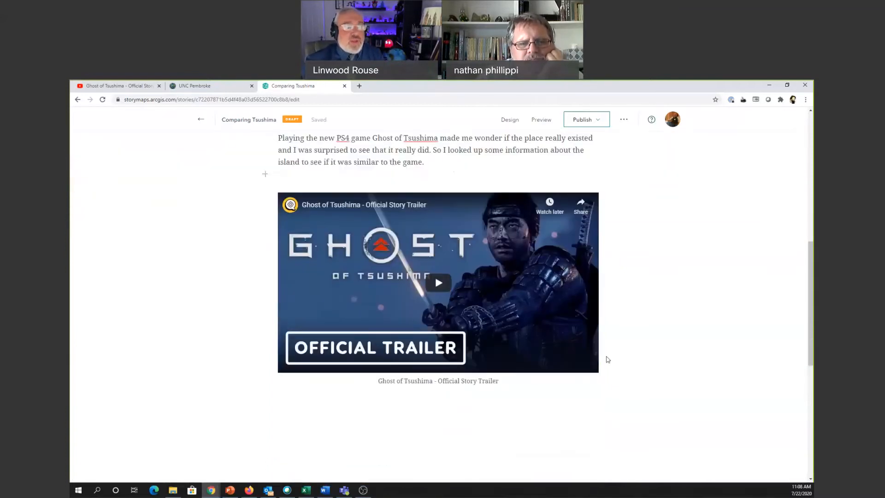
{"action": "mouse_move", "coordinate": [526, 311]}
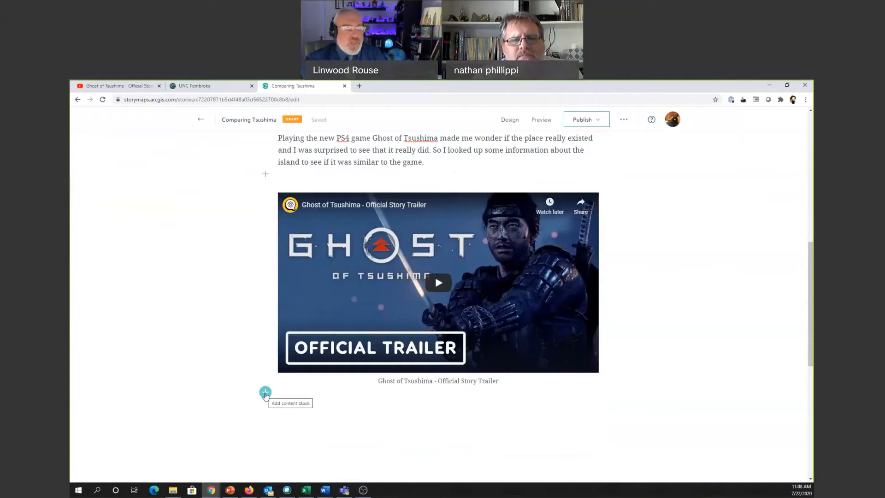
{"action": "left_click", "coordinate": [265, 393]}
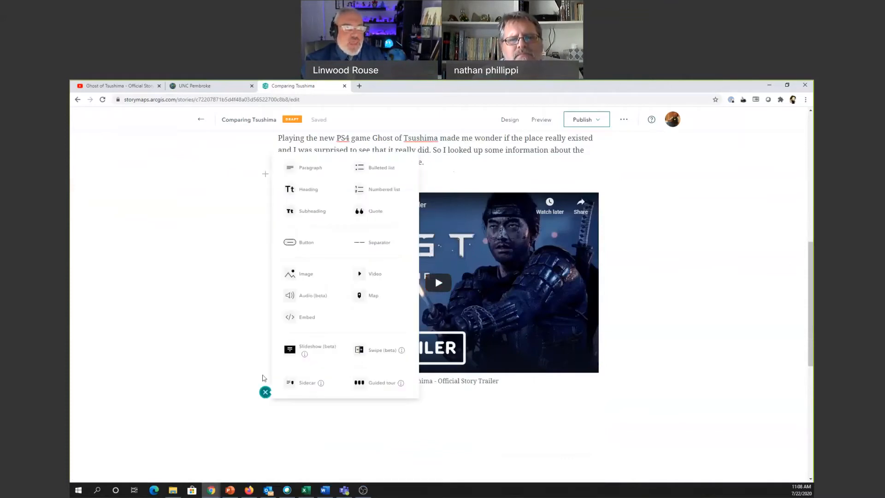
{"action": "left_click", "coordinate": [376, 351]}
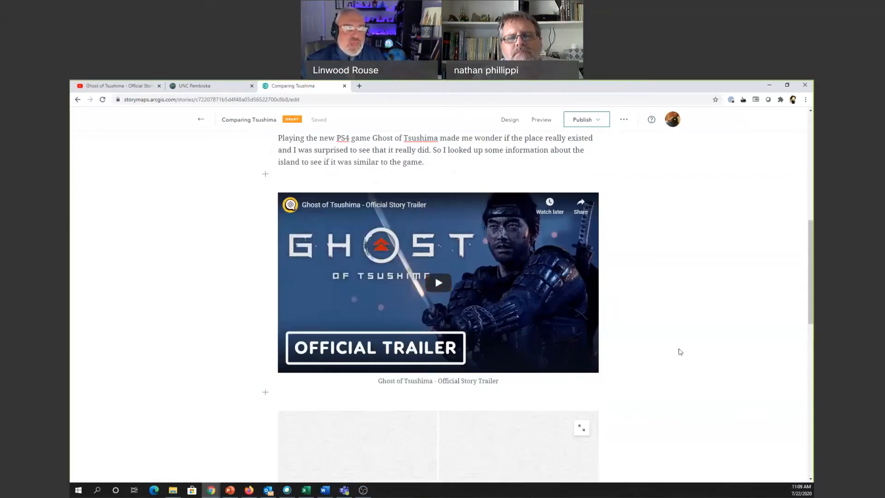
Place the TsushimaMap web map, with its default appearance, in the first side of the empty swipe block.
{"action": "scroll", "coordinate": [655, 345], "scroll_direction": "down", "scroll_amount": 5}
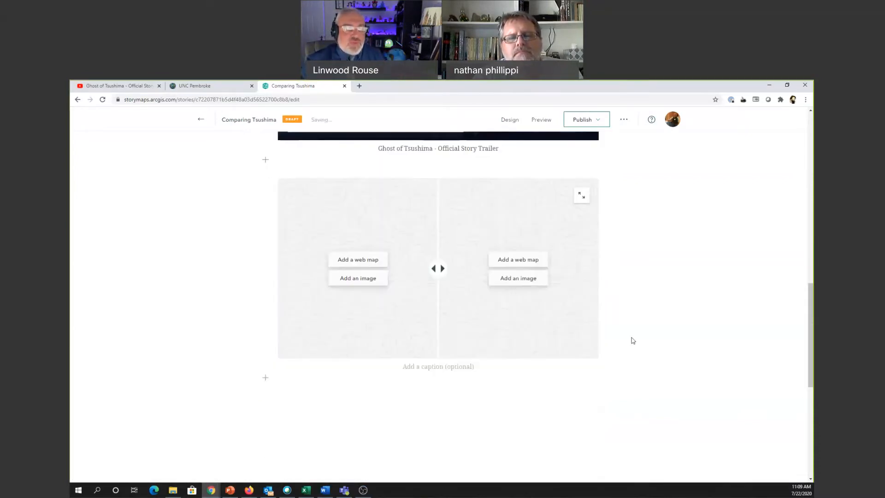
{"action": "left_click", "coordinate": [355, 259]}
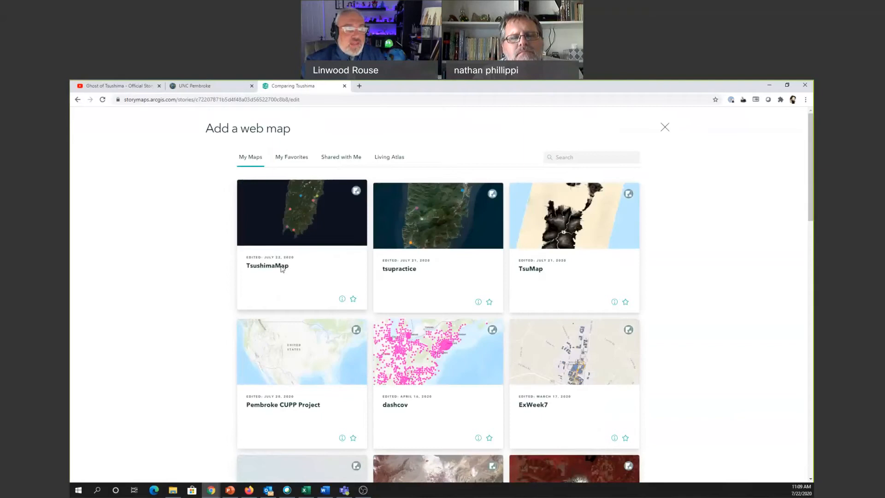
{"action": "left_click", "coordinate": [282, 269]}
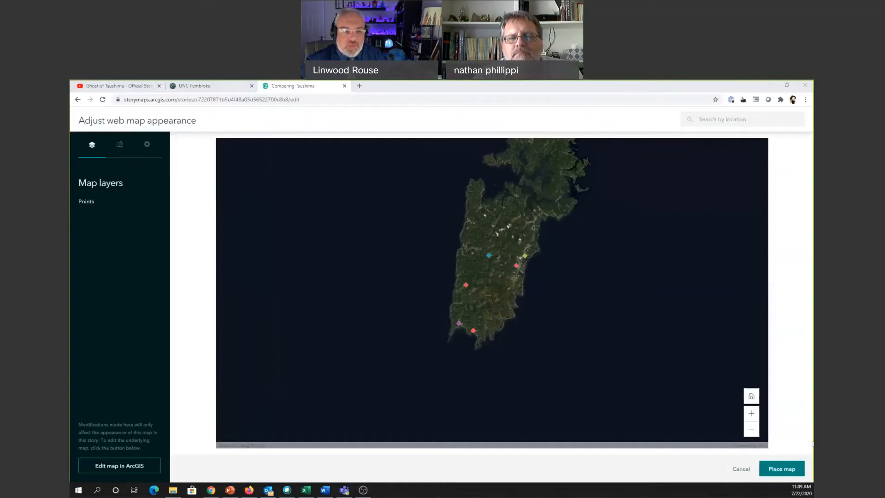
{"action": "left_click", "coordinate": [781, 468]}
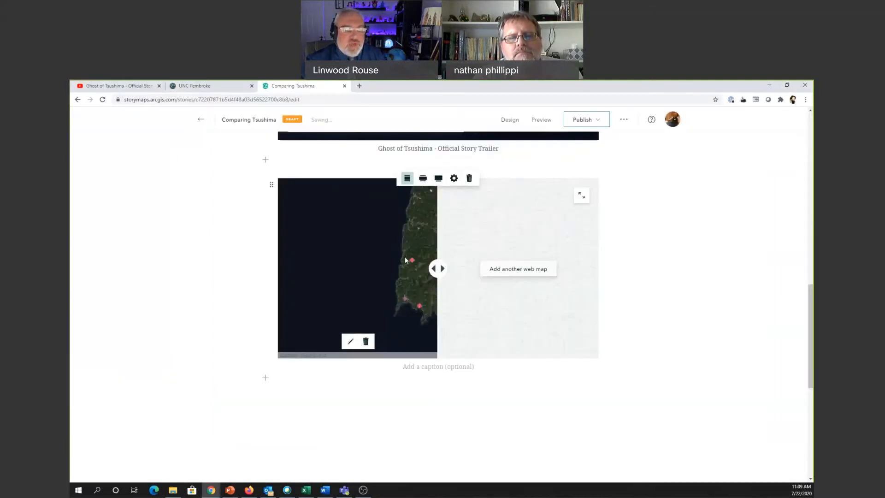
Place the TsuMap web map in the remaining empty side of the swipe block.
{"action": "left_click", "coordinate": [516, 274]}
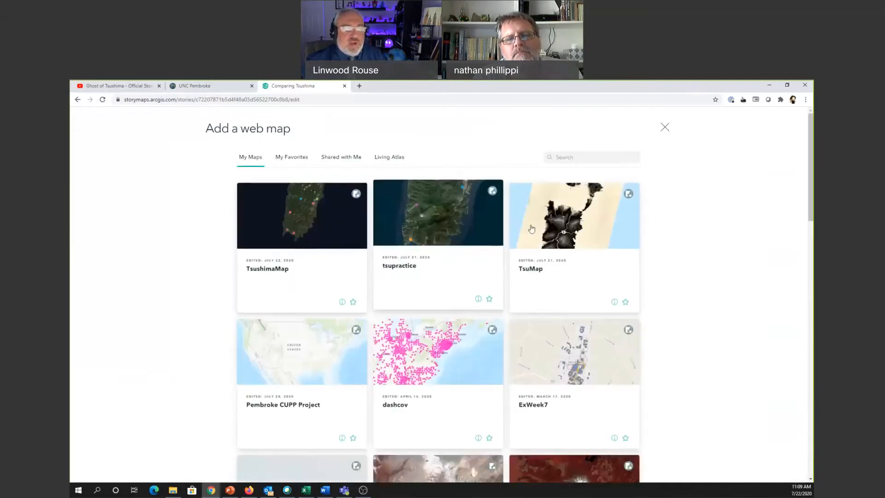
{"action": "left_click", "coordinate": [570, 229]}
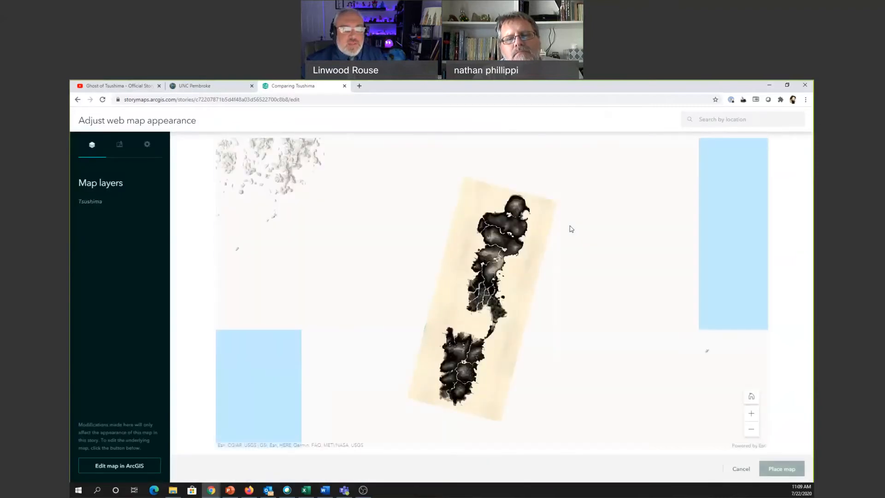
{"action": "left_click", "coordinate": [783, 468]}
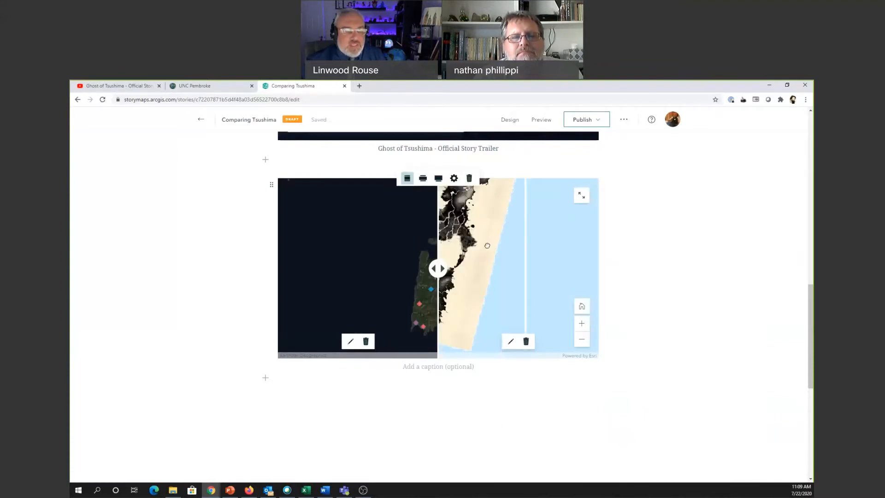
Zoom the swipe maps in on the island and shift the divider to compare the real terrain with the game map.
{"action": "scroll", "coordinate": [460, 277], "scroll_direction": "up", "scroll_amount": 2}
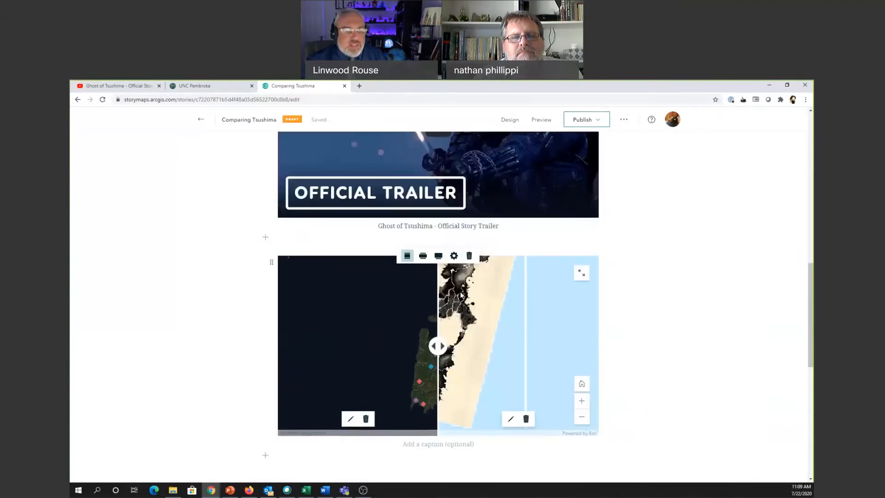
{"action": "left_click", "coordinate": [583, 401]}
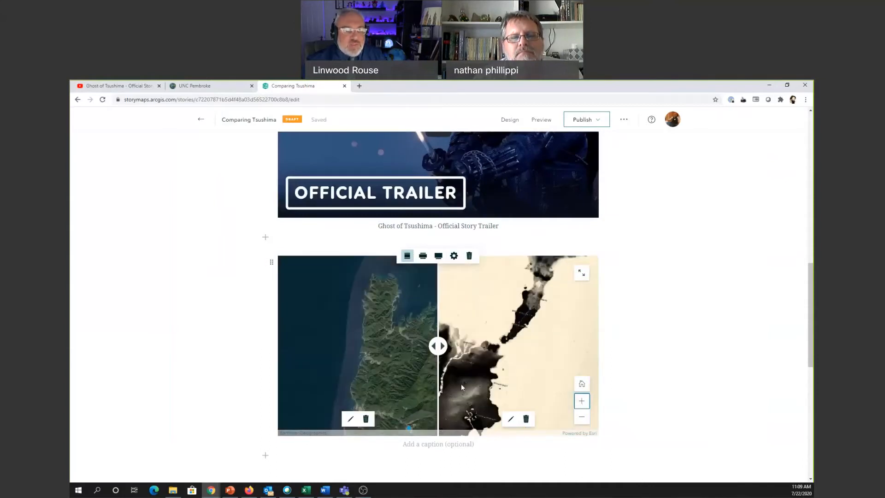
{"action": "scroll", "coordinate": [463, 349], "scroll_direction": "up", "scroll_amount": 2}
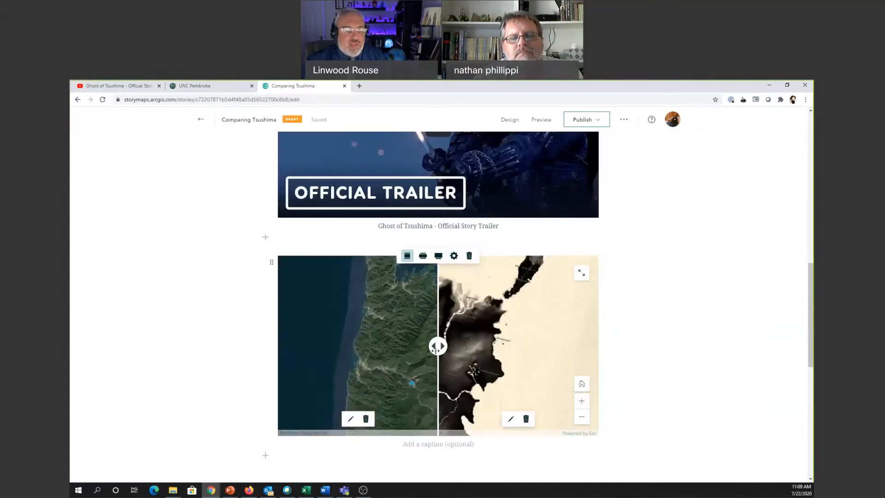
{"action": "left_click_drag", "start_coordinate": [409, 358], "coordinate": [449, 348]}
{"action": "left_click_drag", "start_coordinate": [419, 381], "coordinate": [415, 348]}
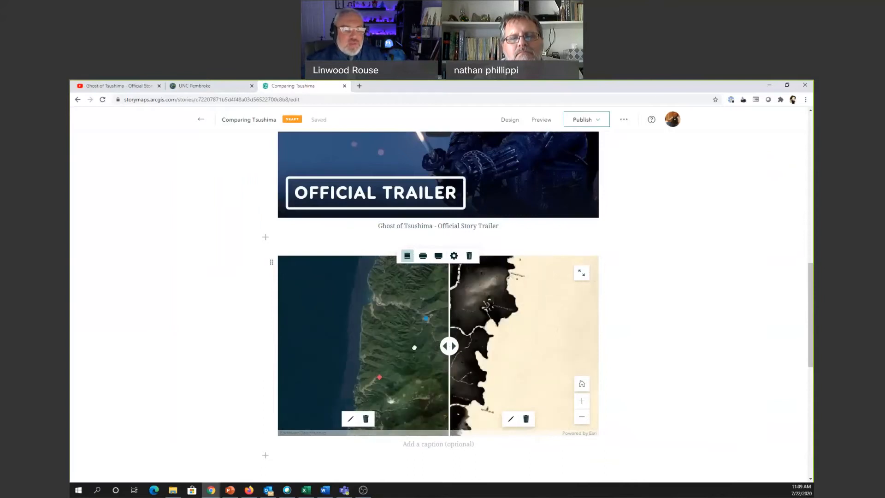
Caption the swipe block "Use the tool to swipe between the real world and game world.".
{"action": "left_click", "coordinate": [443, 443]}
{"action": "type", "text": "U"}
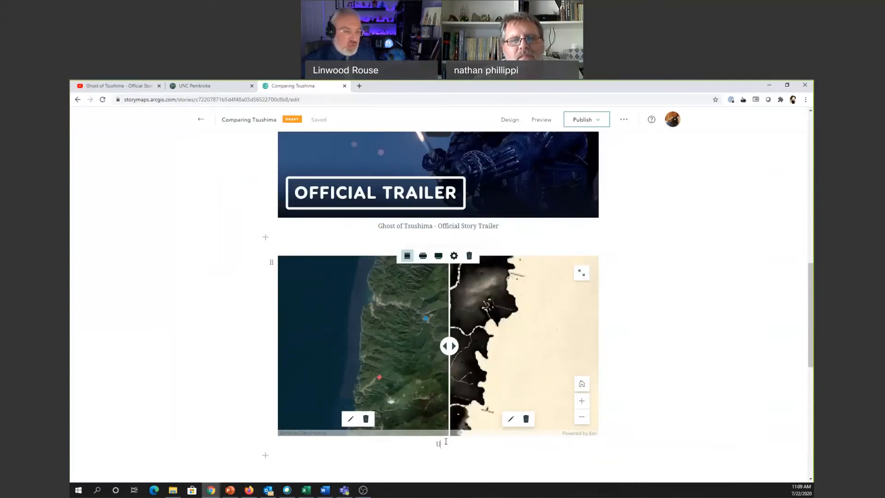
{"action": "type", "text": "se the tool to swipe between the two"}
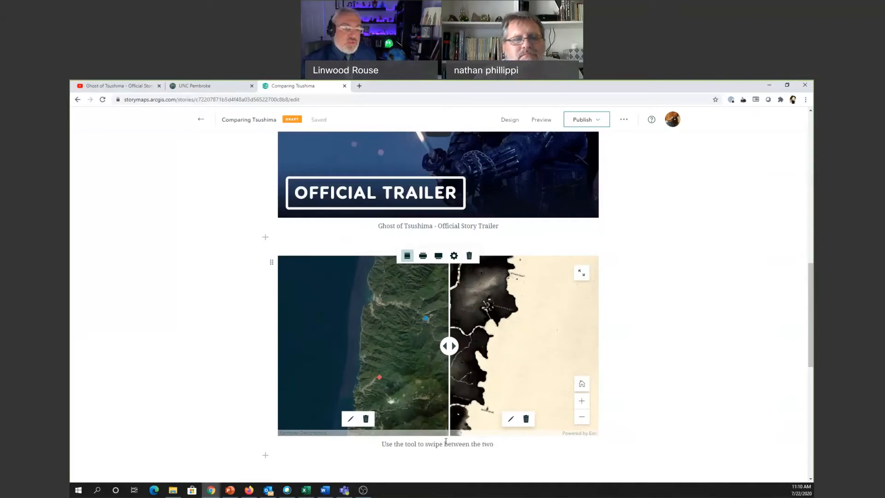
{"action": "key", "text": "ctrl+shift+Left"}
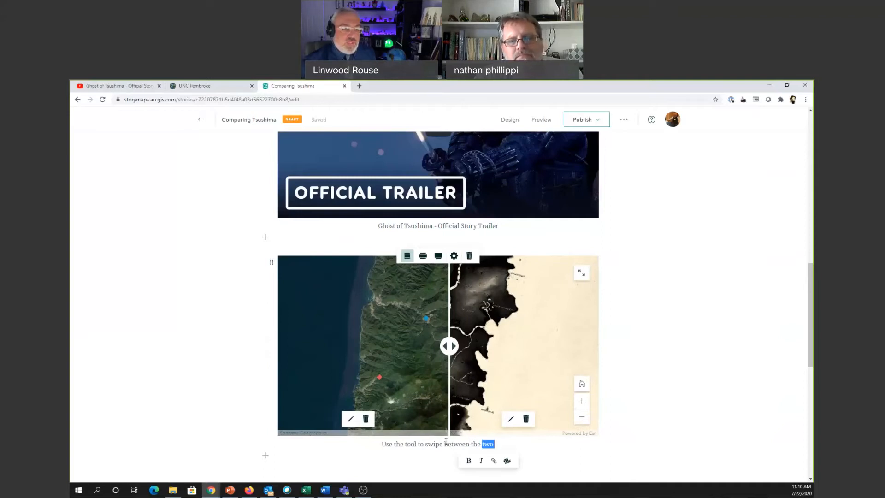
{"action": "type", "text": "real world and game world"}
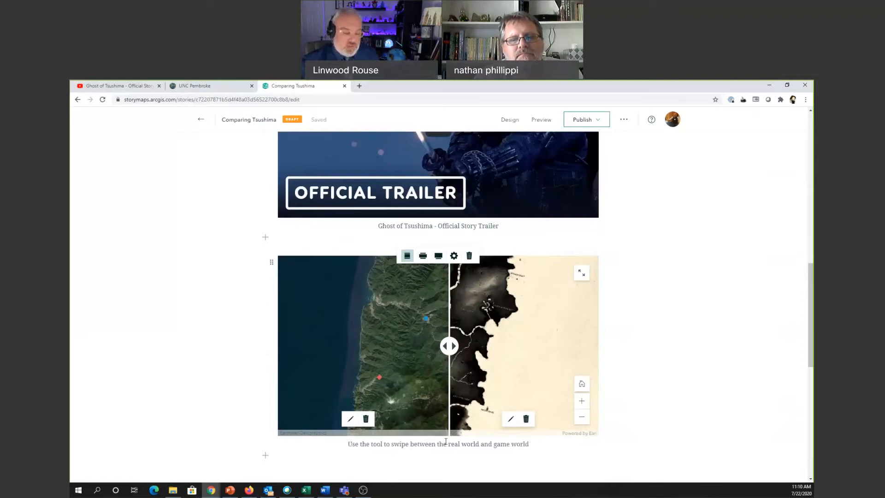
{"action": "type", "text": "."}
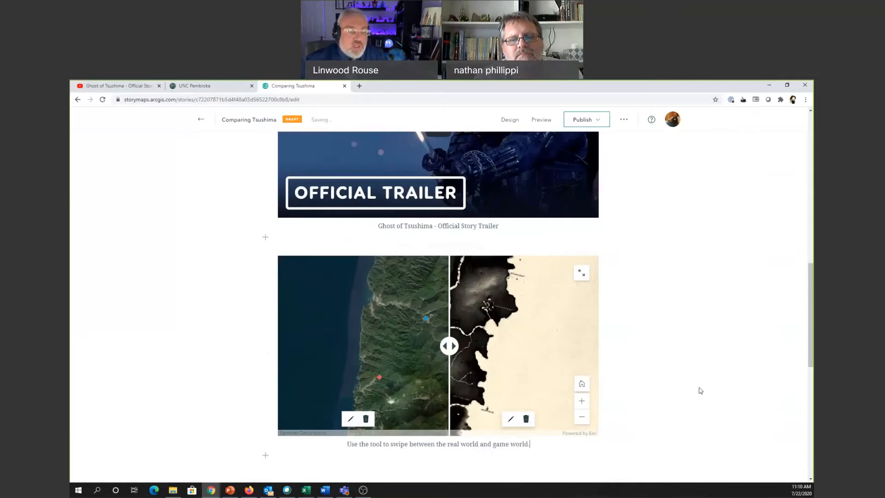
Review the story from its cover down and insert a guided tour with the Map focused layout below the swipe block.
{"action": "scroll", "coordinate": [700, 388], "scroll_direction": "up", "scroll_amount": 15}
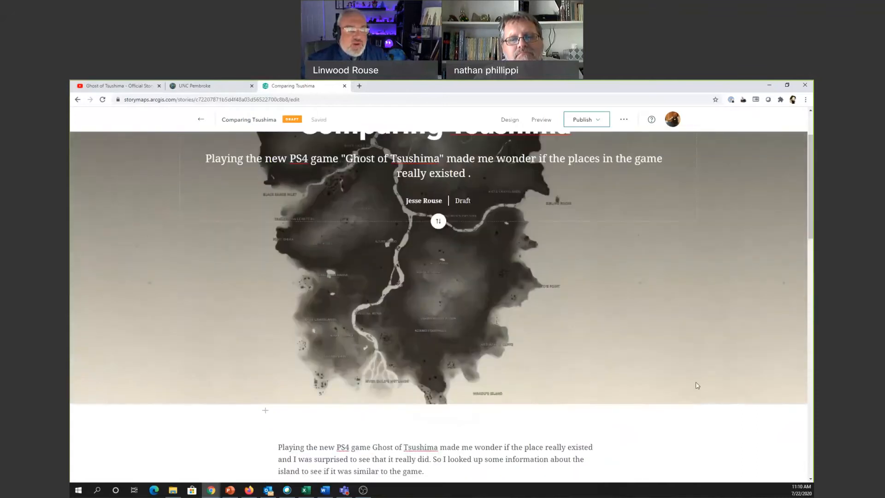
{"action": "scroll", "coordinate": [697, 385], "scroll_direction": "down", "scroll_amount": 6}
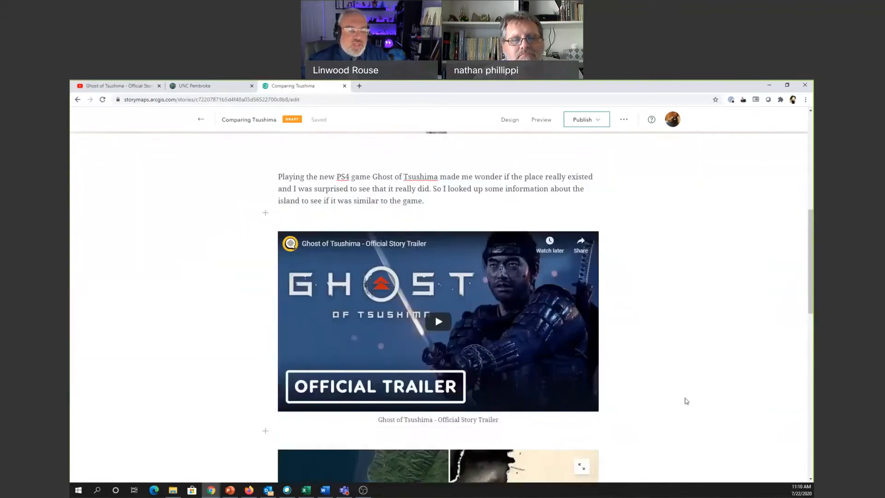
{"action": "scroll", "coordinate": [686, 401], "scroll_direction": "down", "scroll_amount": 5}
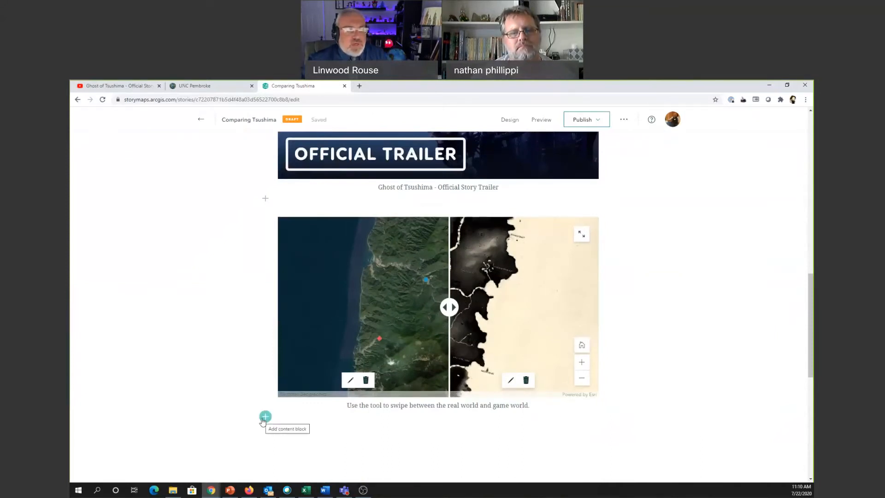
{"action": "left_click", "coordinate": [265, 417]}
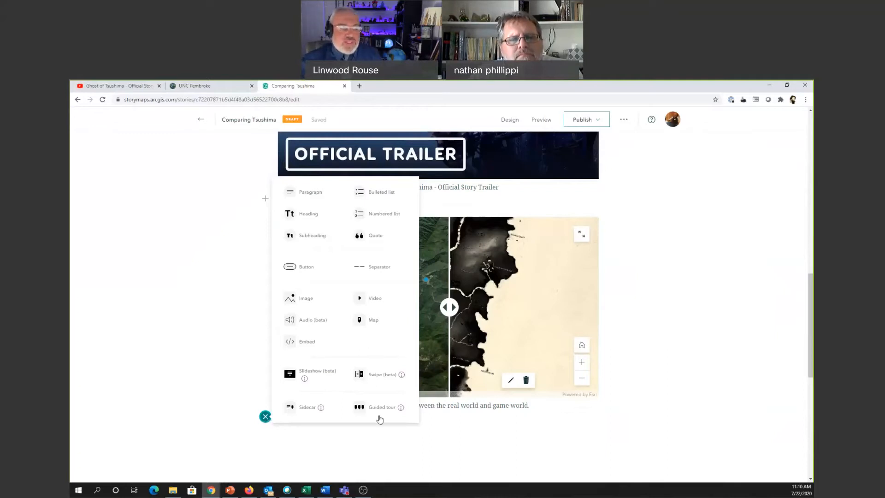
{"action": "key", "text": "Escape"}
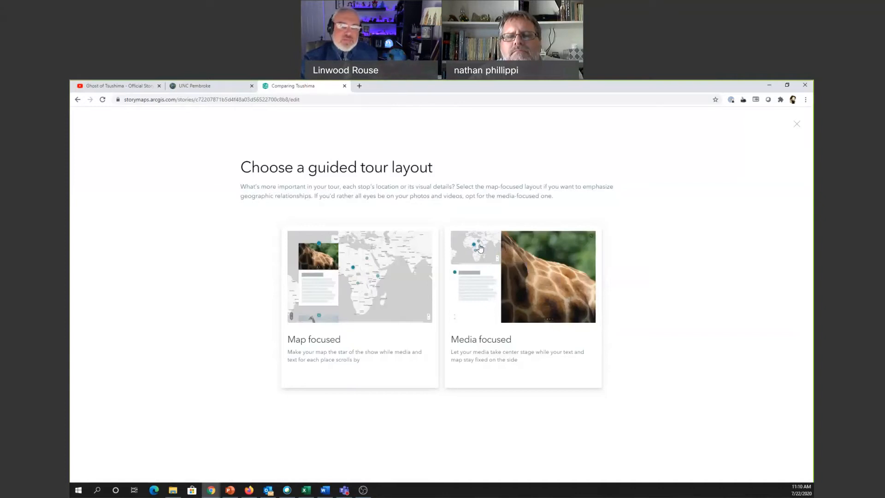
{"action": "left_click", "coordinate": [380, 264]}
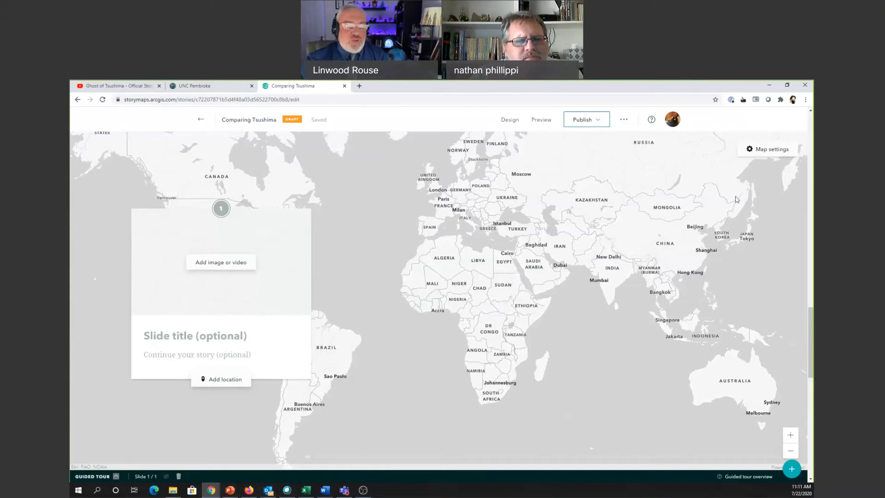
Change the guided tour's basemap to the TsushimaMap web map from the own maps collection.
{"action": "scroll", "coordinate": [745, 121], "scroll_direction": "up", "scroll_amount": 3}
{"action": "scroll", "coordinate": [692, 168], "scroll_direction": "up", "scroll_amount": 15}
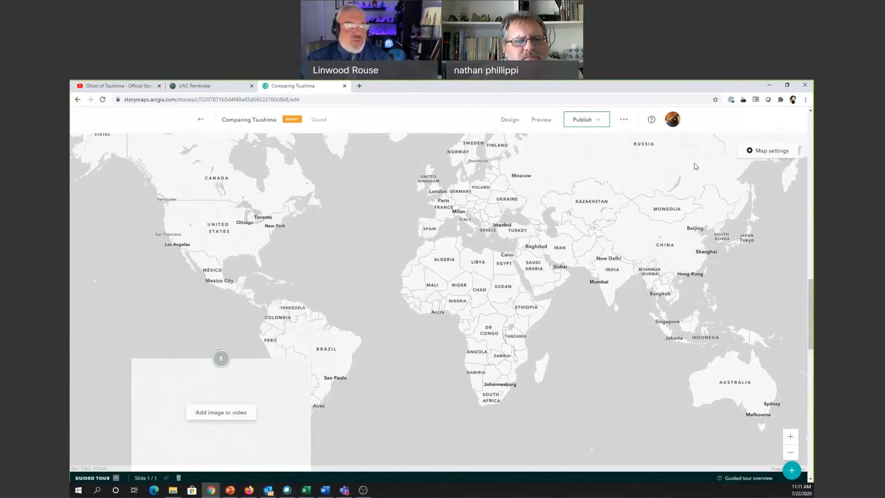
{"action": "scroll", "coordinate": [696, 182], "scroll_direction": "down", "scroll_amount": 15}
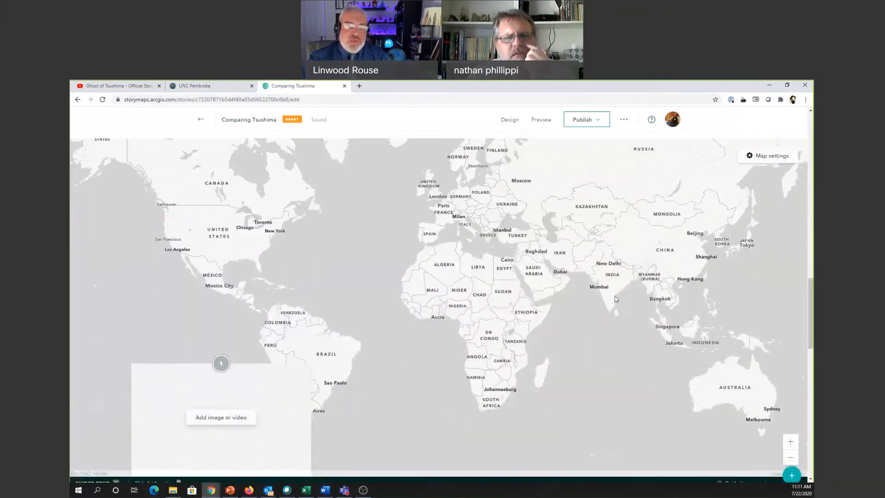
{"action": "scroll", "coordinate": [635, 318], "scroll_direction": "down", "scroll_amount": 1}
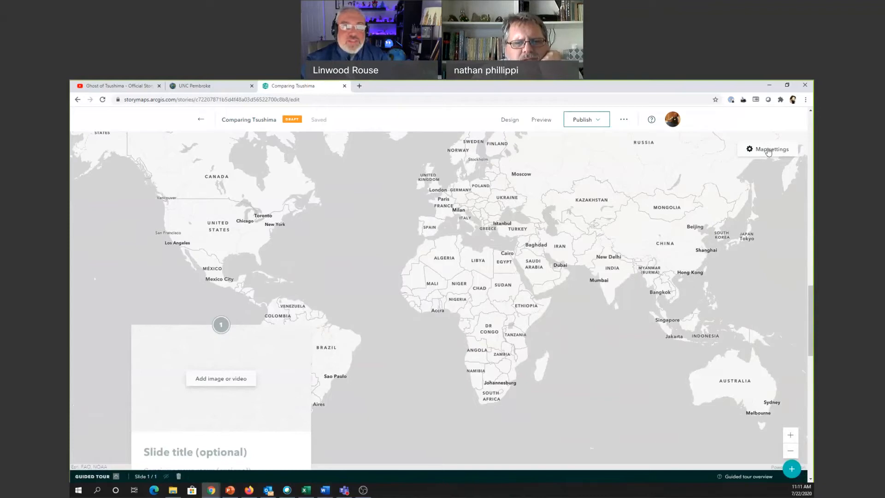
{"action": "left_click", "coordinate": [768, 150]}
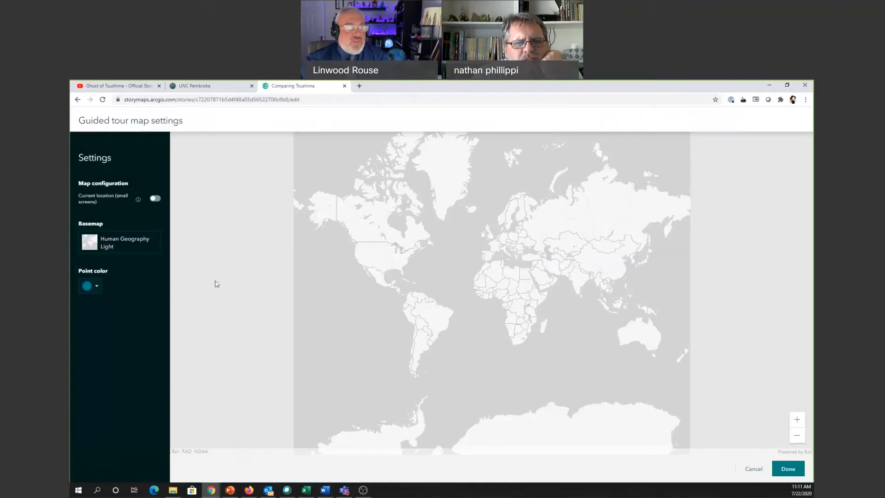
{"action": "left_click", "coordinate": [128, 246]}
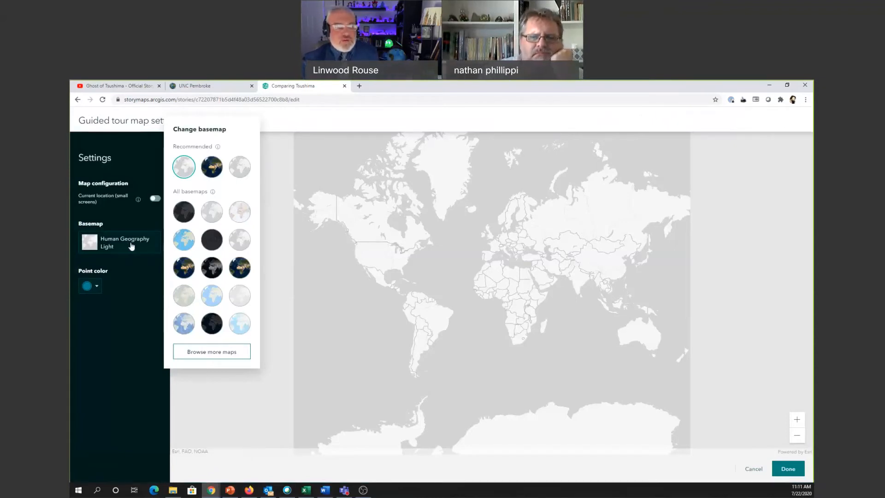
{"action": "left_click", "coordinate": [212, 352]}
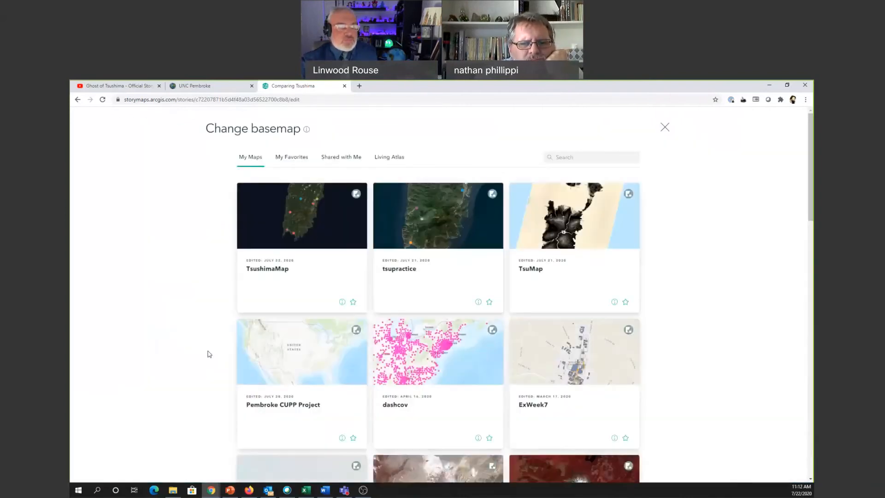
{"action": "left_click", "coordinate": [303, 223]}
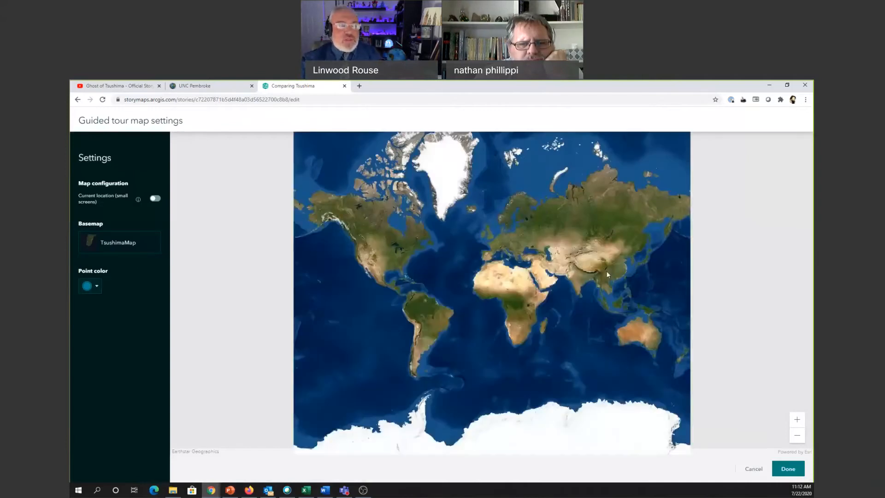
Zoom in on Tsushima to check the basemap's location points, and apply the guided tour map settings.
{"action": "scroll", "coordinate": [645, 272], "scroll_direction": "up", "scroll_amount": 2}
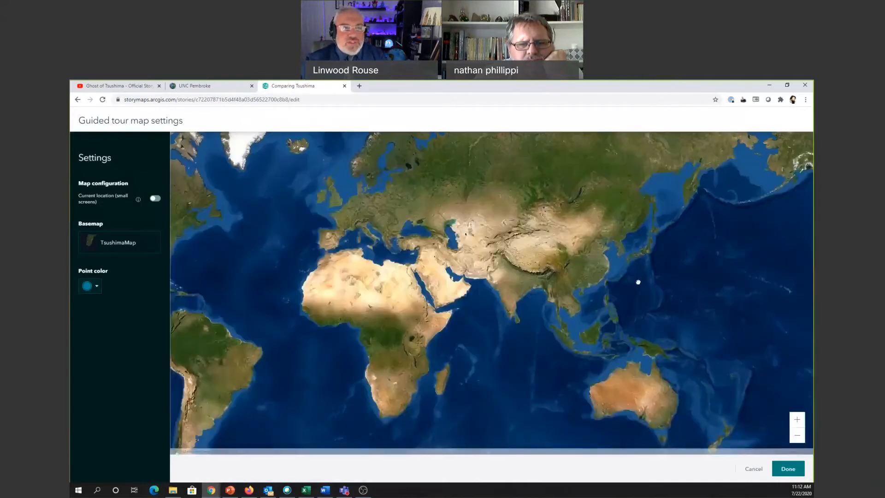
{"action": "scroll", "coordinate": [629, 217], "scroll_direction": "up", "scroll_amount": 2}
{"action": "scroll", "coordinate": [553, 245], "scroll_direction": "up", "scroll_amount": 2}
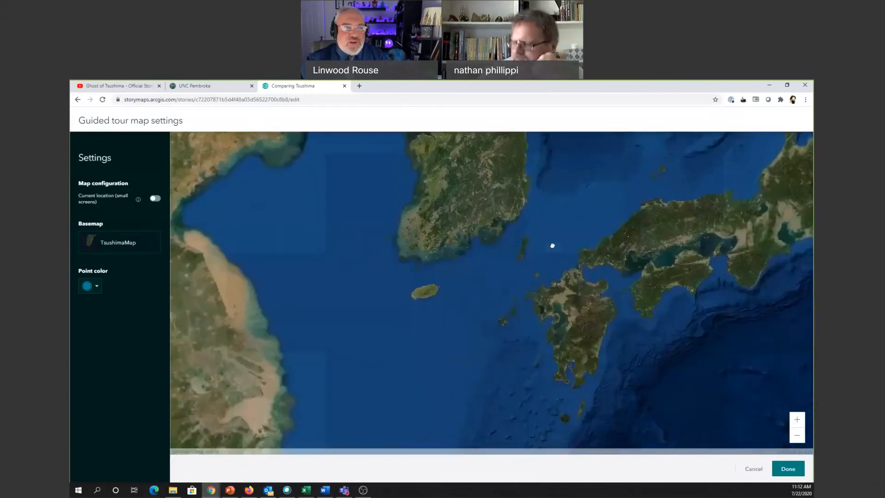
{"action": "scroll", "coordinate": [552, 245], "scroll_direction": "up", "scroll_amount": 1}
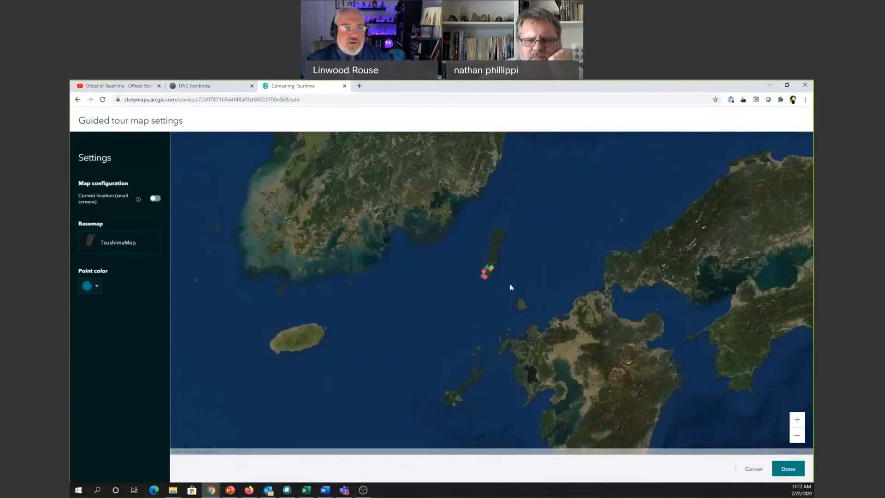
{"action": "left_click", "coordinate": [793, 471]}
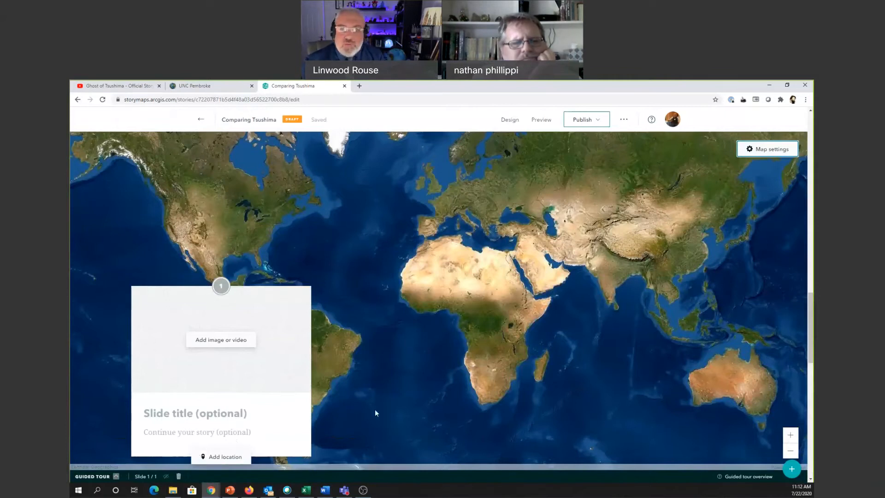
Look up the tour locations in the Points.csv sheet in Excel and return to the story in Chrome.
{"action": "left_click", "coordinate": [307, 490]}
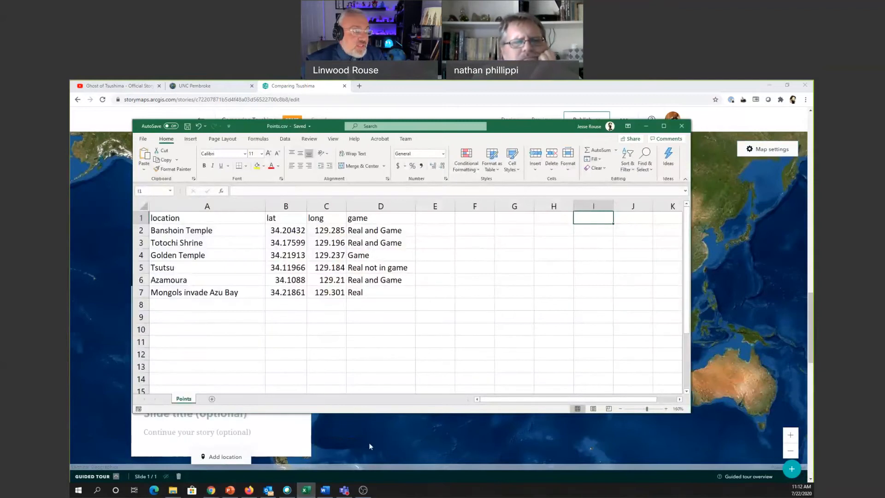
{"action": "left_click", "coordinate": [625, 91]}
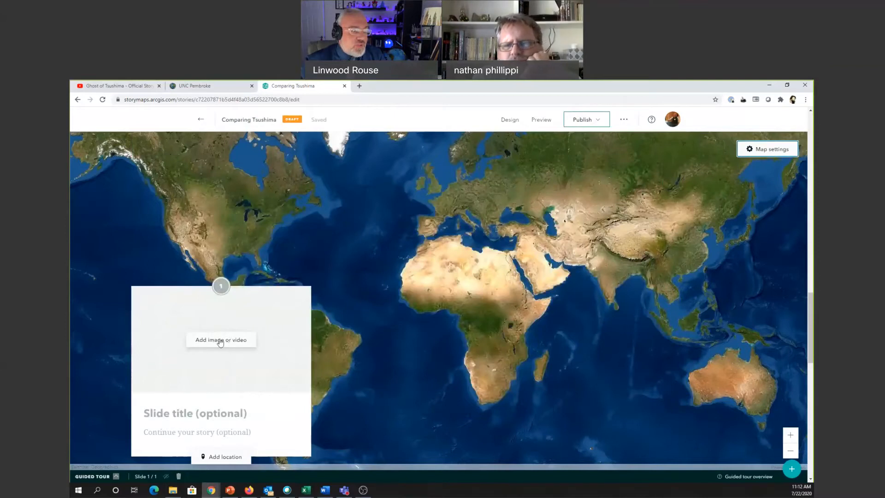
Title the guided tour's first slide "Banshoin Temple".
{"action": "left_click", "coordinate": [171, 416]}
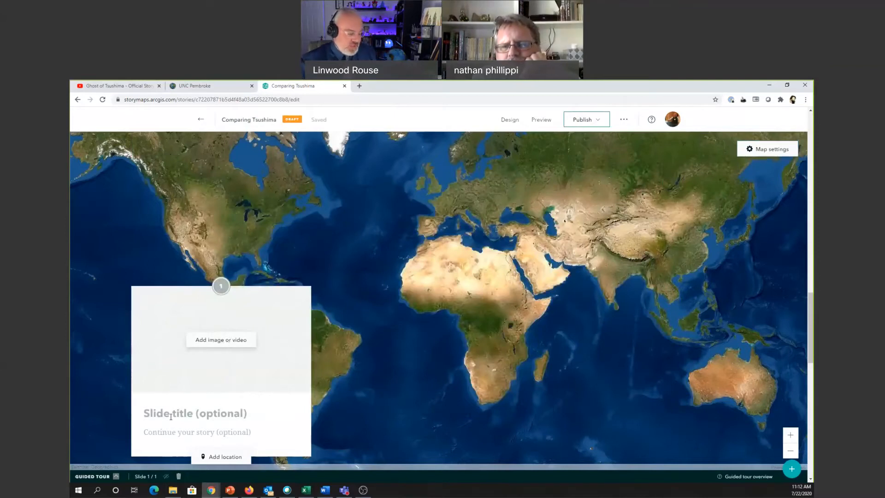
{"action": "type", "text": "Banshpo"}
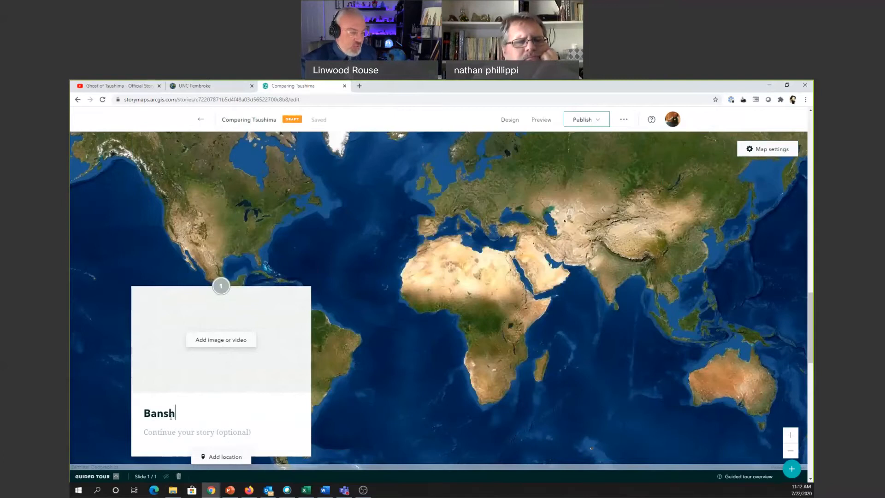
{"action": "key", "text": "BackSpace"}
{"action": "key", "text": "BackSpace"}
{"action": "type", "text": "oin Temple"}
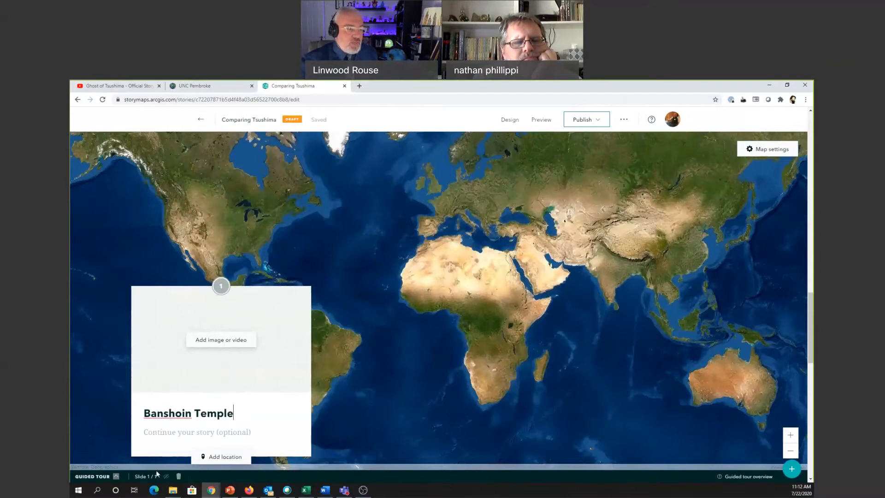
Add the first slide's location at the Banshoin Temple point beside the town on southern Tsushima's east coast.
{"action": "left_click", "coordinate": [223, 458]}
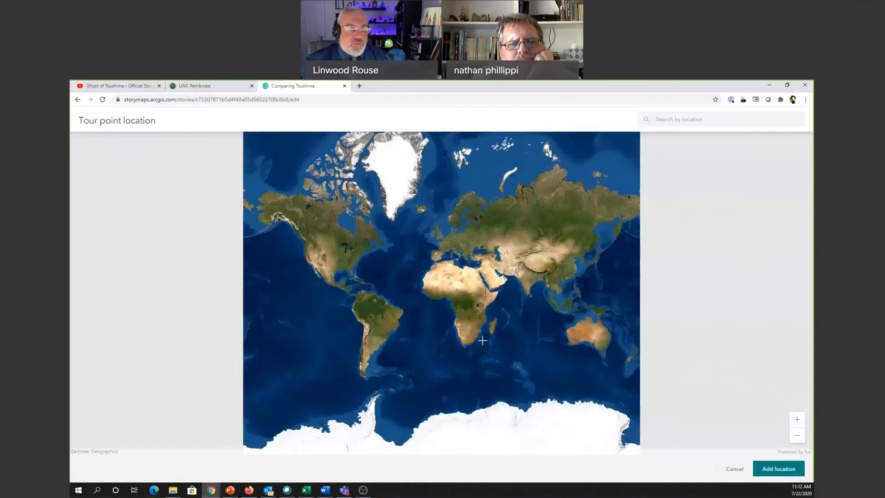
{"action": "scroll", "coordinate": [582, 275], "scroll_direction": "up", "scroll_amount": 4}
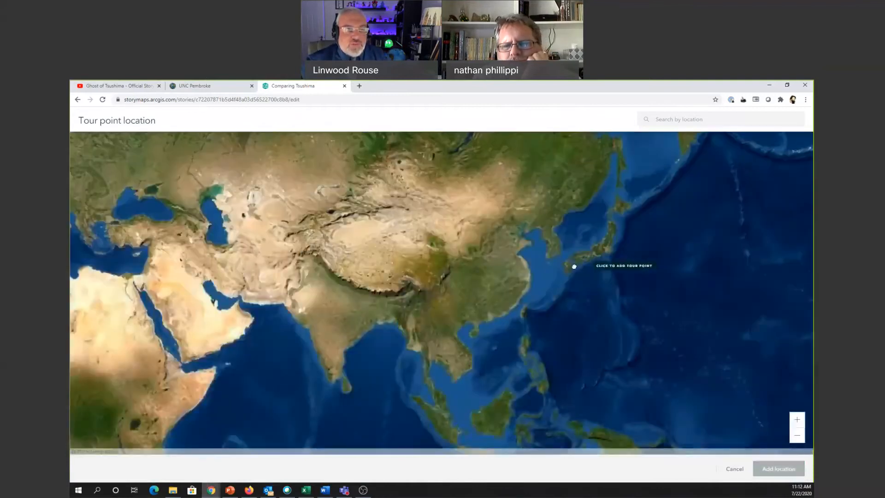
{"action": "scroll", "coordinate": [560, 263], "scroll_direction": "up", "scroll_amount": 2}
{"action": "scroll", "coordinate": [568, 245], "scroll_direction": "up", "scroll_amount": 5}
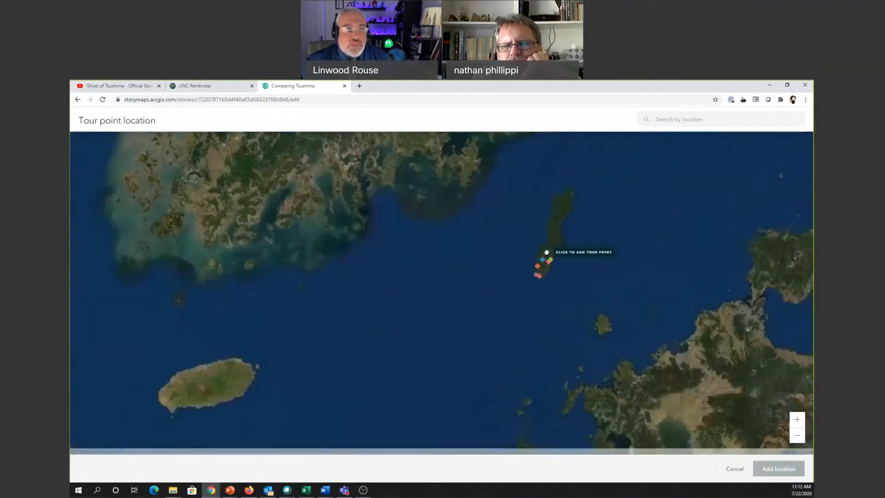
{"action": "scroll", "coordinate": [562, 285], "scroll_direction": "up", "scroll_amount": 3}
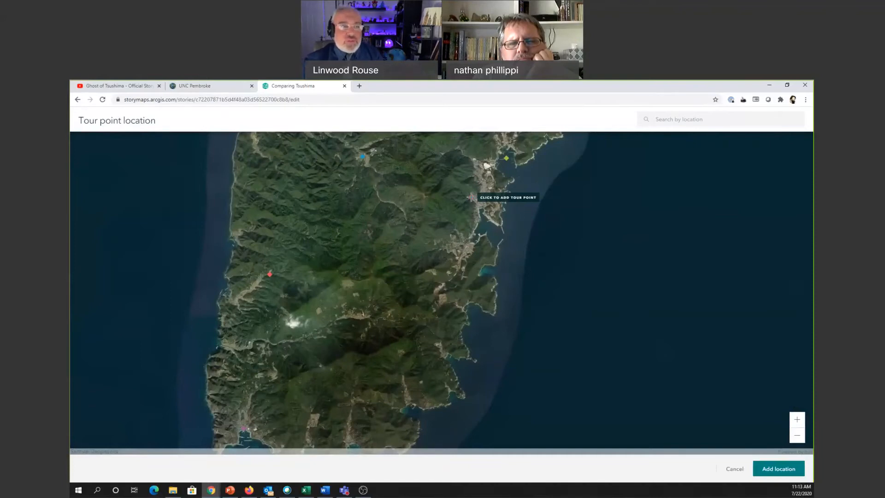
{"action": "left_click", "coordinate": [471, 197]}
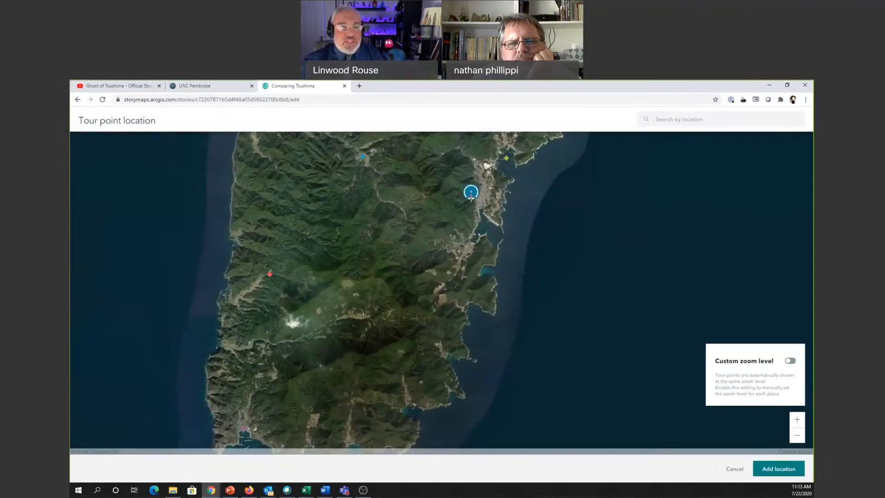
{"action": "left_click", "coordinate": [773, 469]}
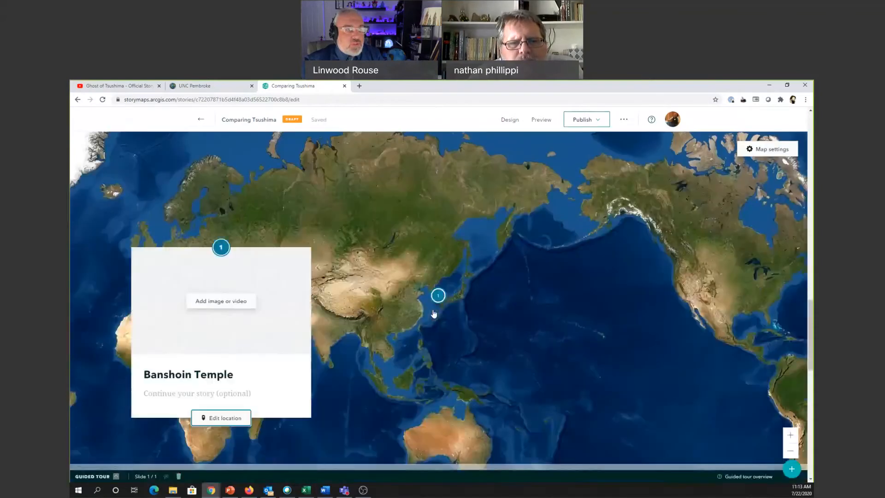
Upload Hyakugangi.png from the Episode08 folder as the Banshoin Temple slide's first image.
{"action": "left_click", "coordinate": [222, 302]}
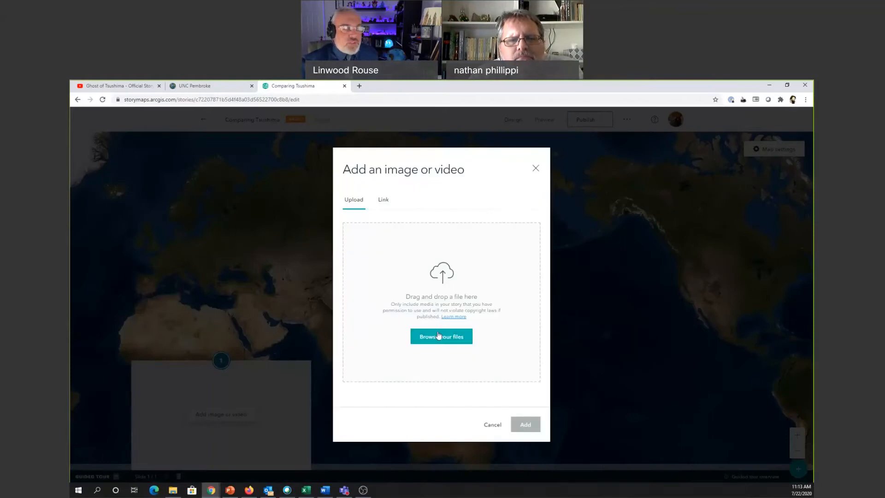
{"action": "left_click", "coordinate": [437, 338]}
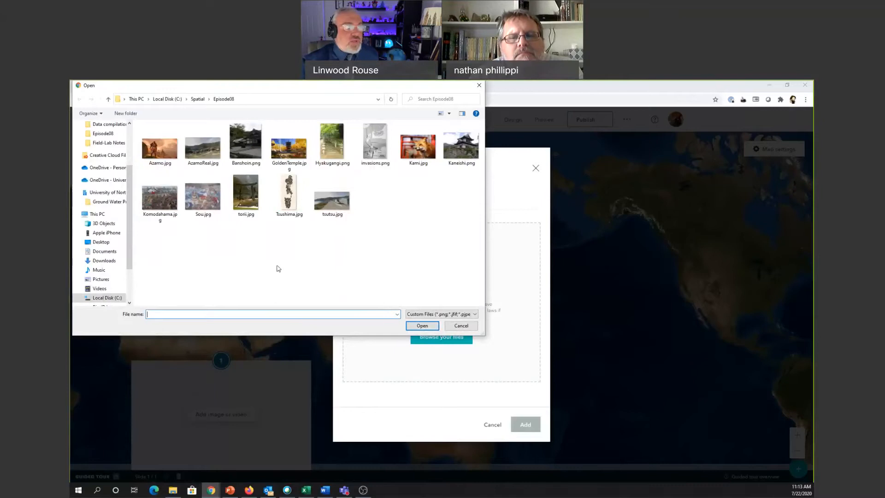
{"action": "left_click", "coordinate": [336, 144]}
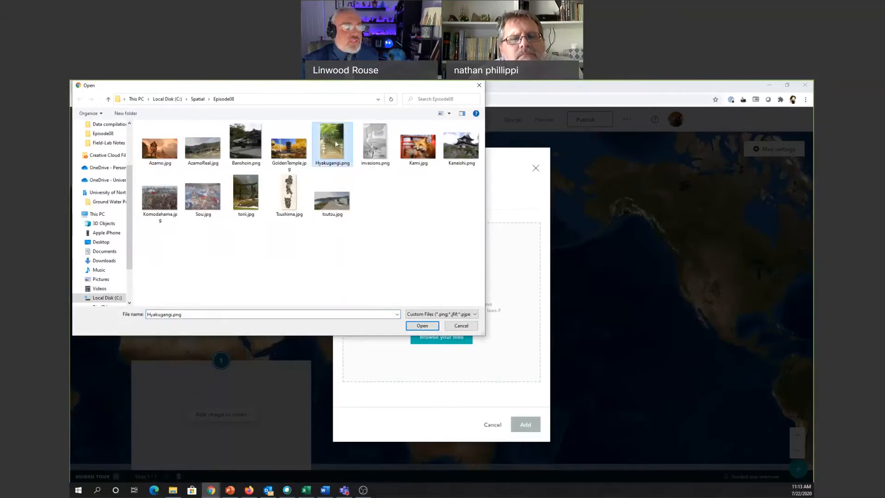
{"action": "left_click", "coordinate": [422, 326]}
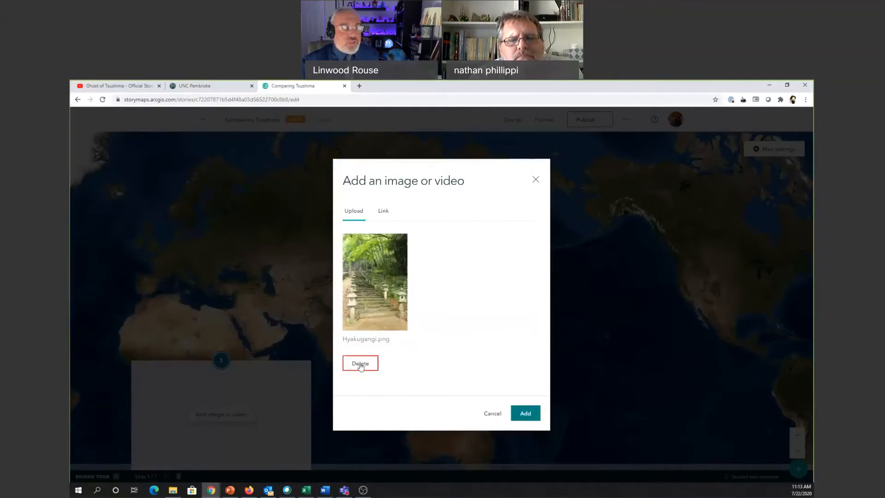
{"action": "left_click", "coordinate": [525, 414]}
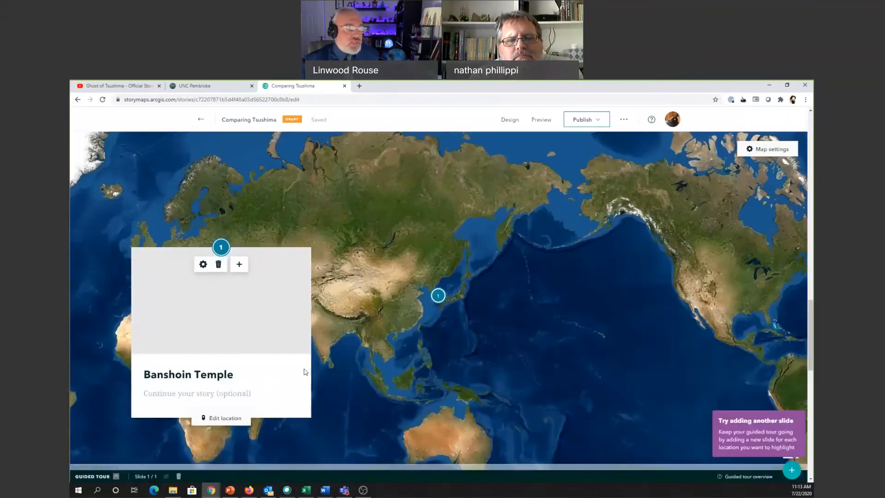
Add Banshoin.png from the Episode08 folder as the Banshoin Temple slide's second image.
{"action": "left_click", "coordinate": [239, 265]}
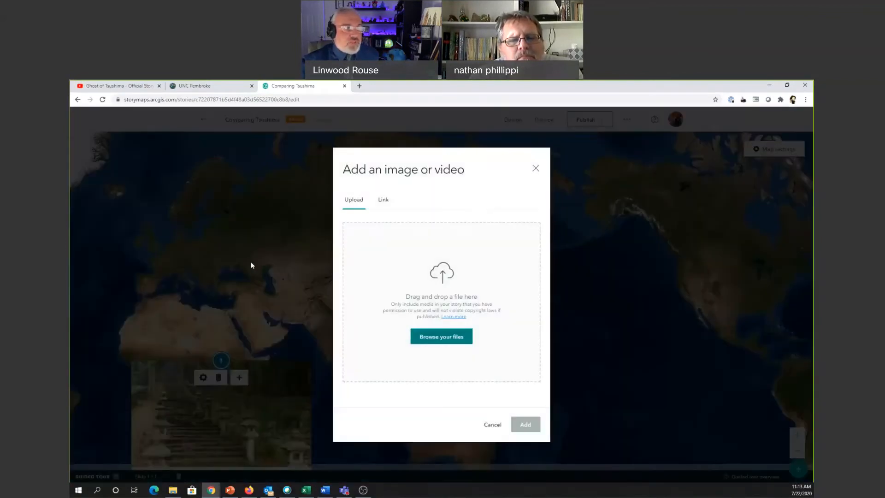
{"action": "left_click", "coordinate": [448, 339]}
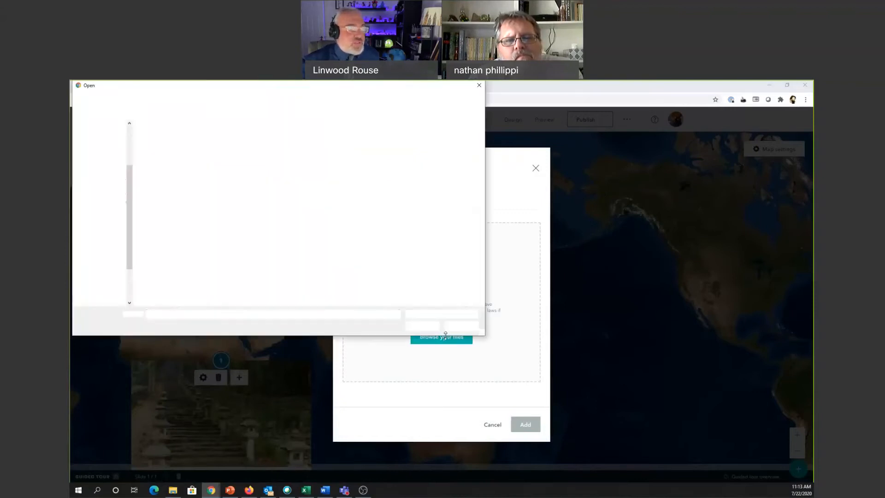
{"action": "left_click", "coordinate": [246, 147]}
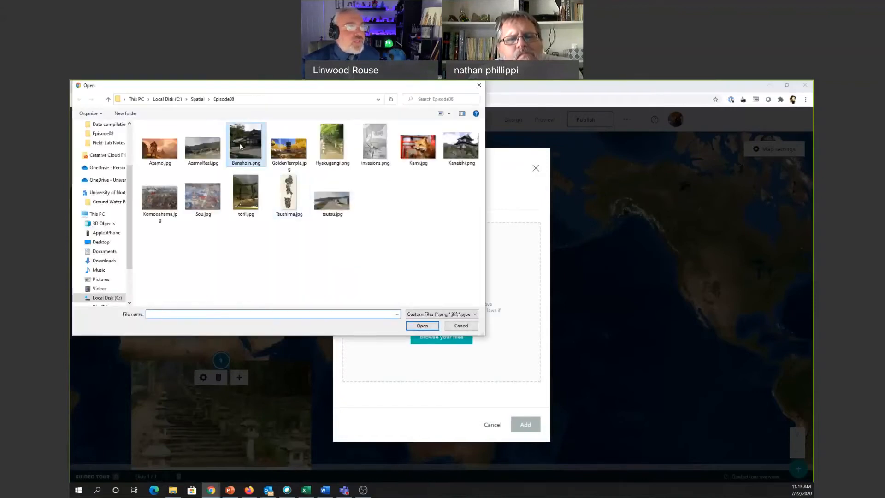
{"action": "left_click", "coordinate": [421, 325]}
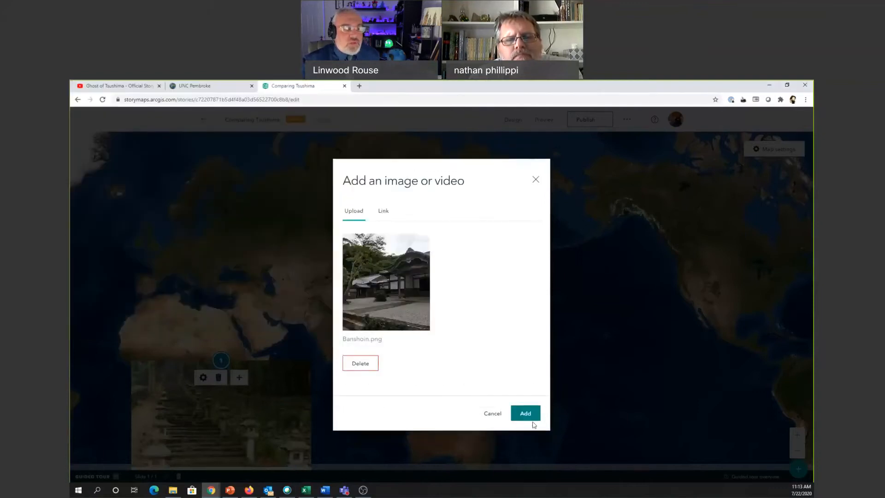
{"action": "left_click", "coordinate": [530, 417]}
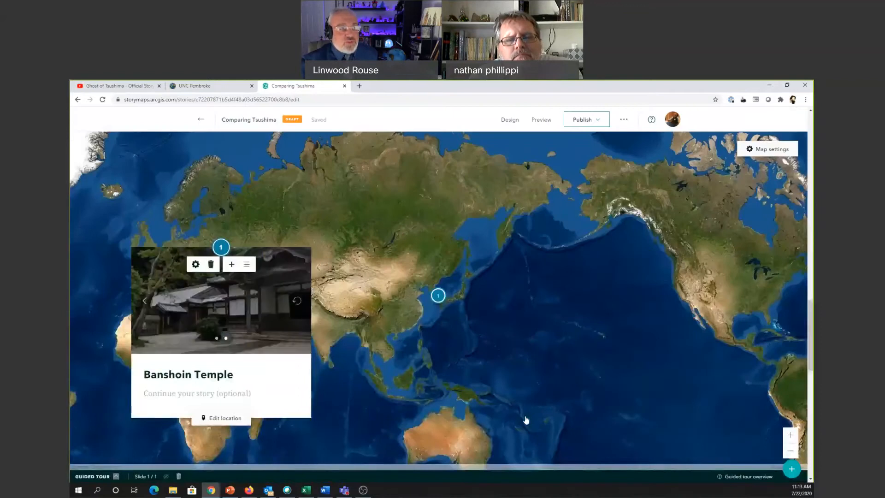
Add Kaneishi.png as the Banshoin Temple slide's third image and page through the slide's images.
{"action": "left_click", "coordinate": [232, 264]}
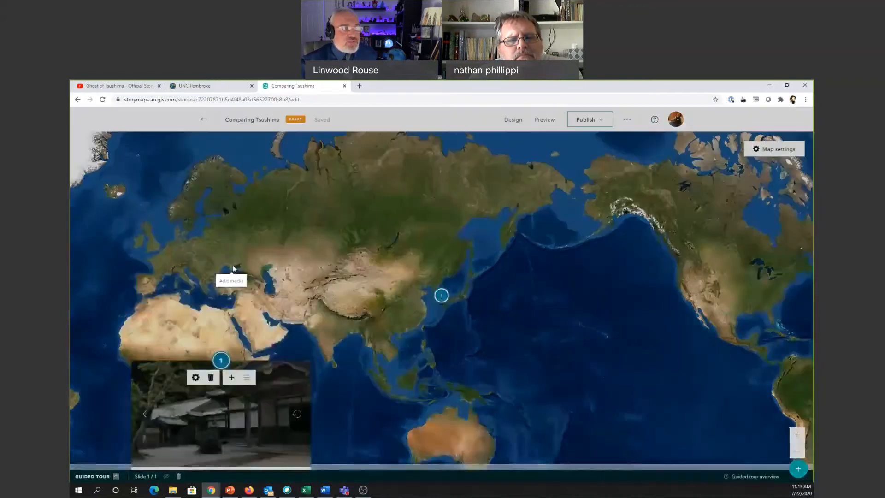
{"action": "left_click", "coordinate": [455, 340]}
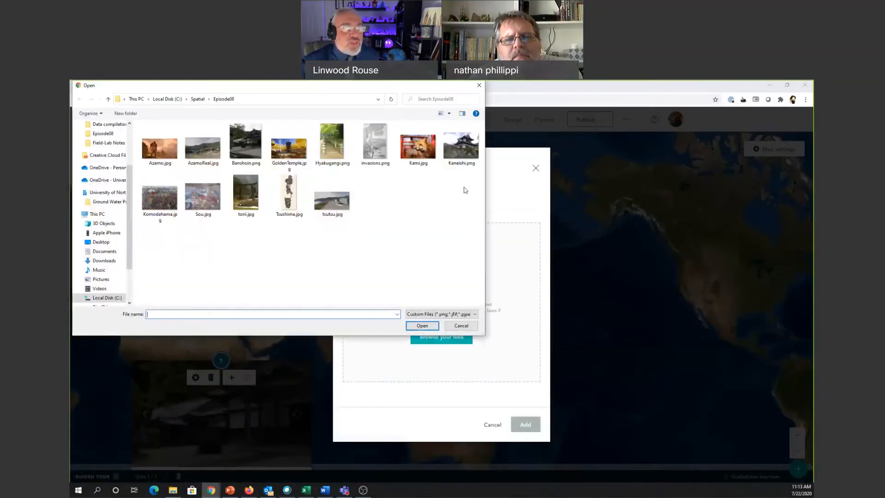
{"action": "left_click", "coordinate": [456, 157]}
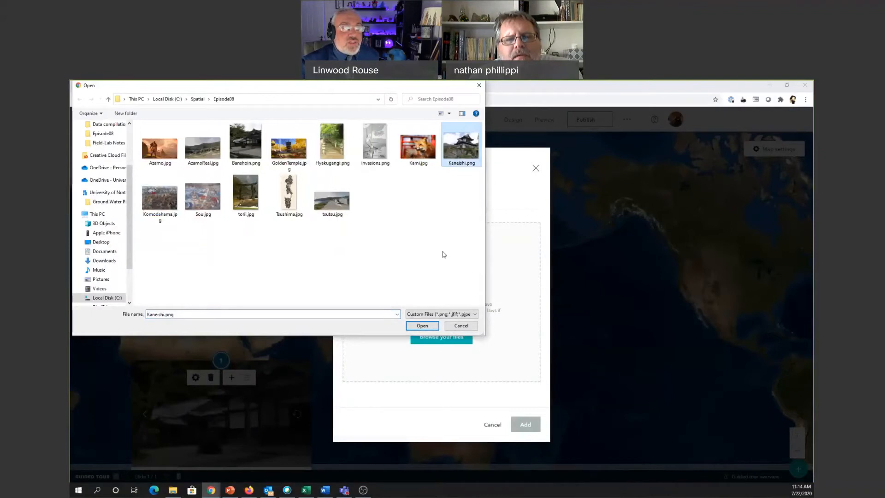
{"action": "left_click", "coordinate": [420, 327]}
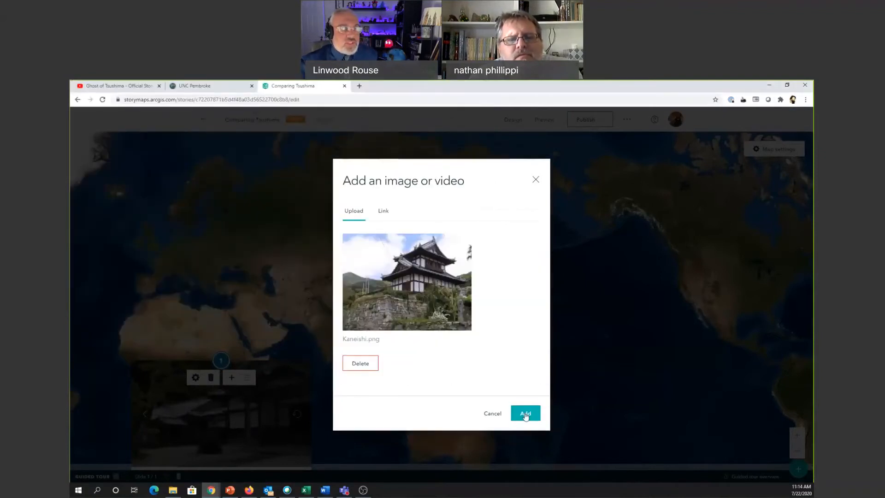
{"action": "left_click", "coordinate": [526, 415]}
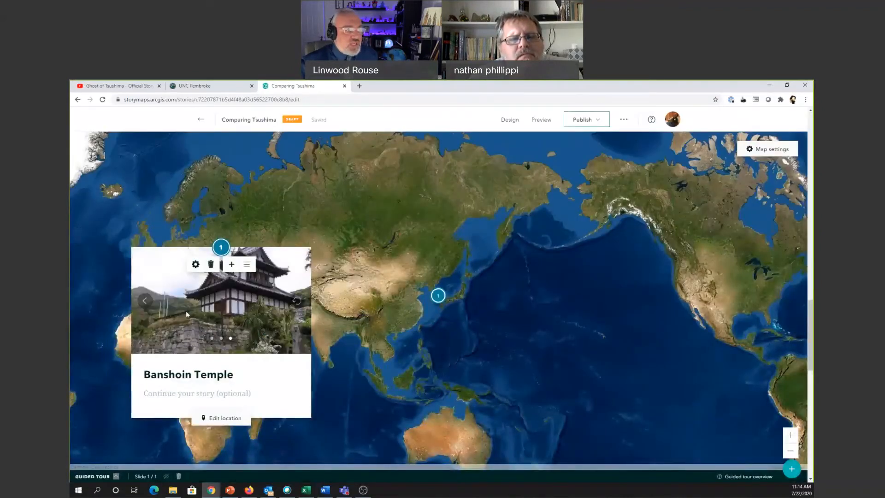
{"action": "left_click", "coordinate": [148, 307]}
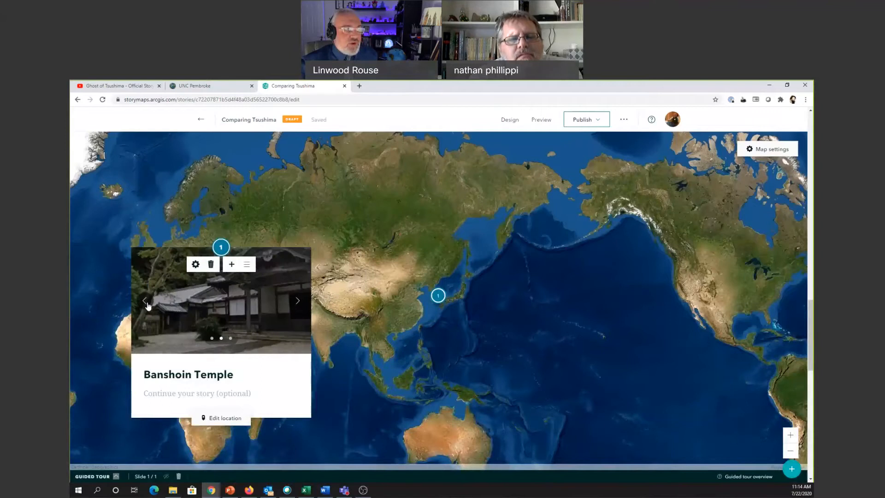
{"action": "left_click", "coordinate": [147, 304]}
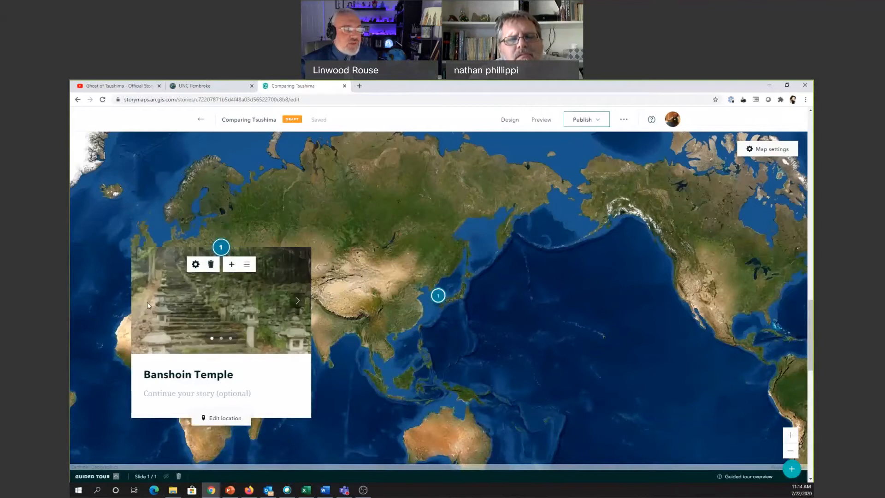
{"action": "left_click", "coordinate": [297, 302]}
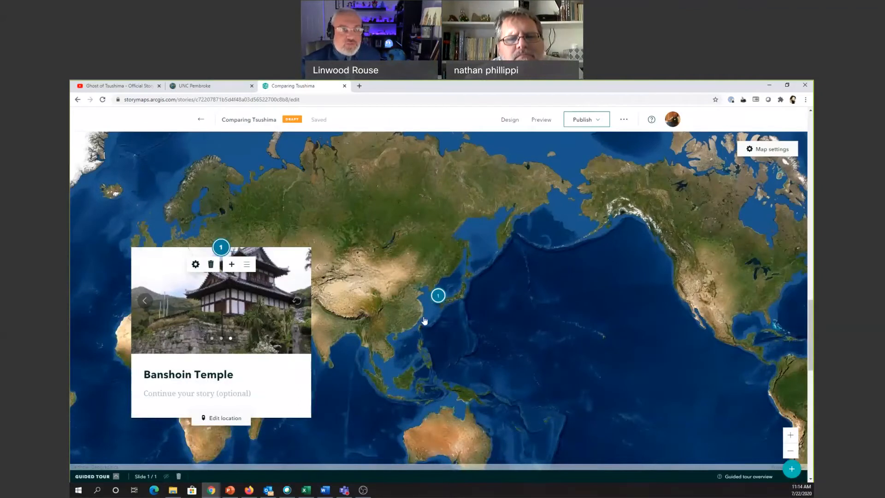
Inspect the points in southern Tsushima on the first slide's location map and leave it without saving.
{"action": "left_click", "coordinate": [220, 417]}
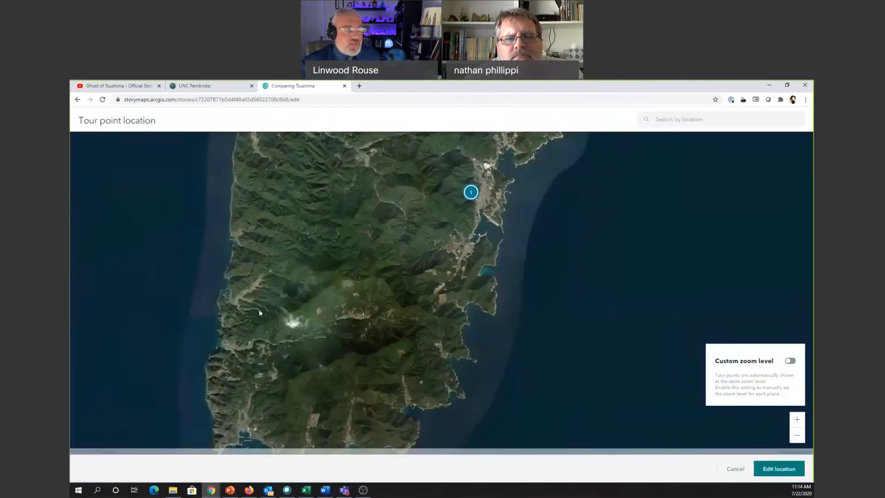
{"action": "left_click_drag", "start_coordinate": [387, 345], "coordinate": [391, 251]}
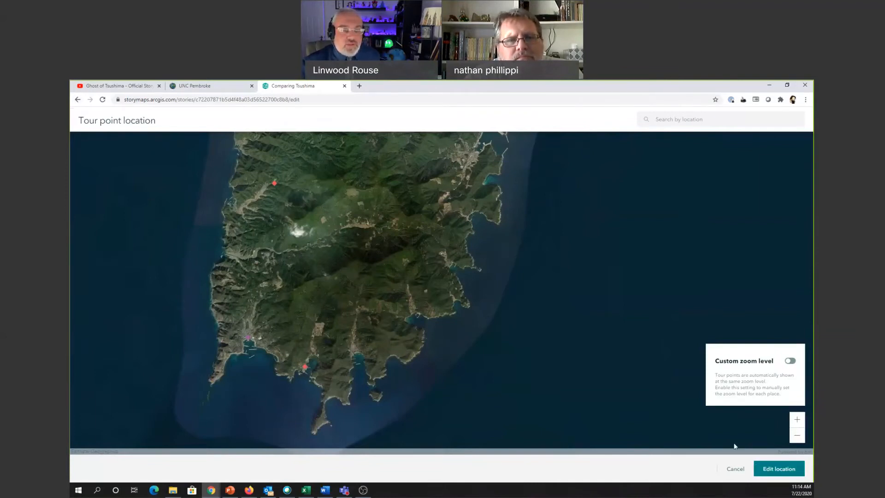
{"action": "left_click", "coordinate": [735, 468]}
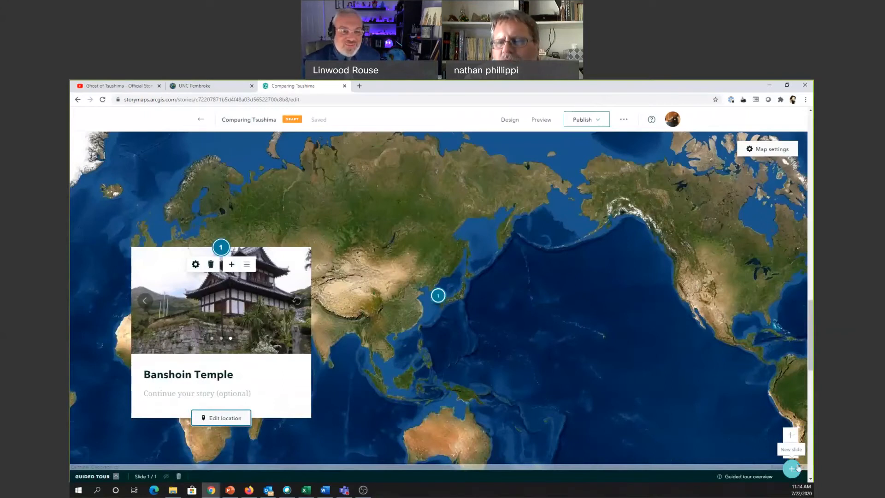
Add a second slide to the guided tour and place its location at the red point on Tsushima's southern coast.
{"action": "left_click", "coordinate": [790, 476]}
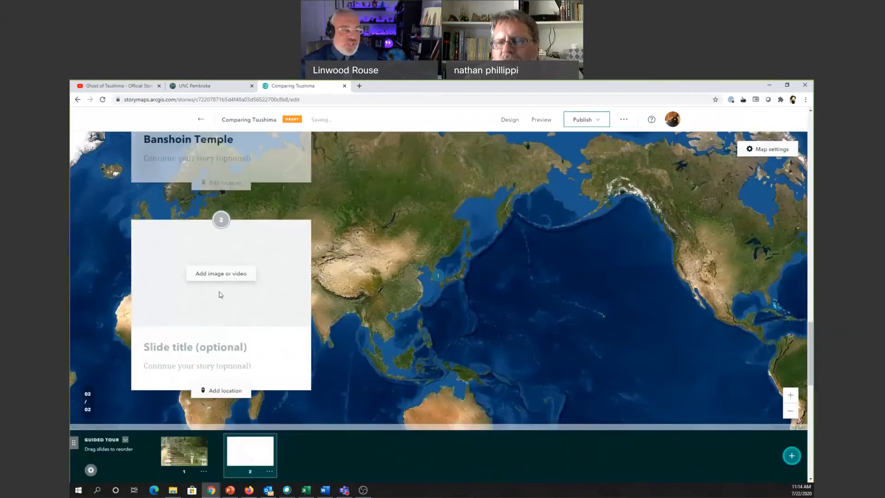
{"action": "left_click", "coordinate": [220, 390]}
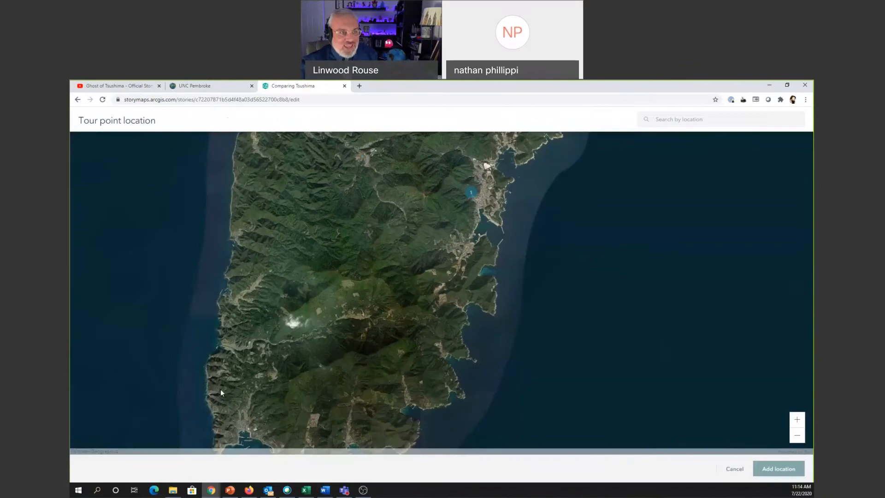
{"action": "left_click_drag", "start_coordinate": [358, 378], "coordinate": [415, 351]}
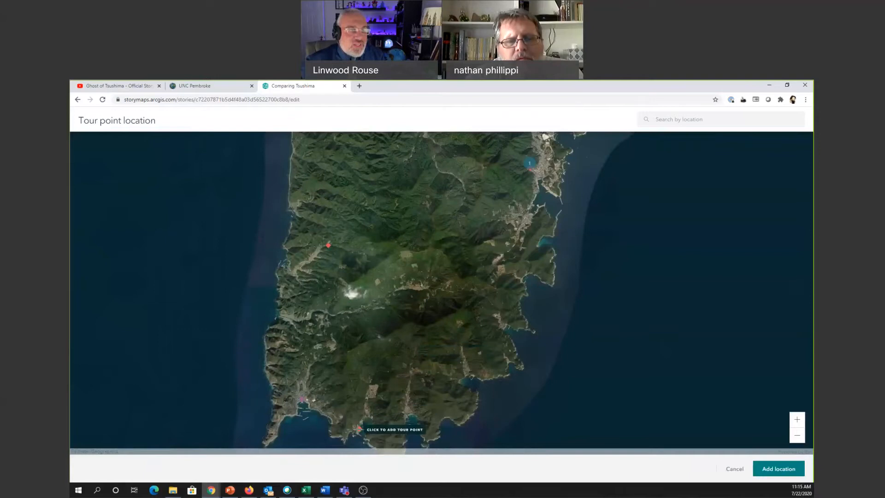
{"action": "left_click", "coordinate": [358, 429]}
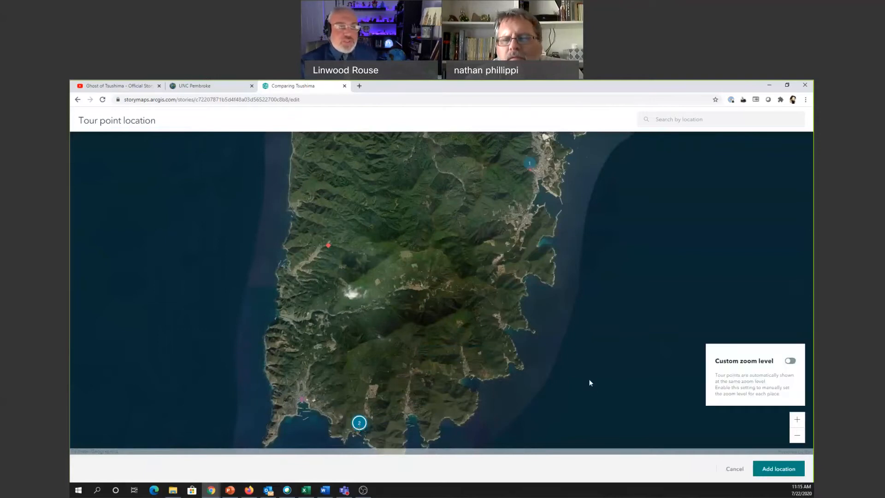
{"action": "left_click", "coordinate": [787, 473]}
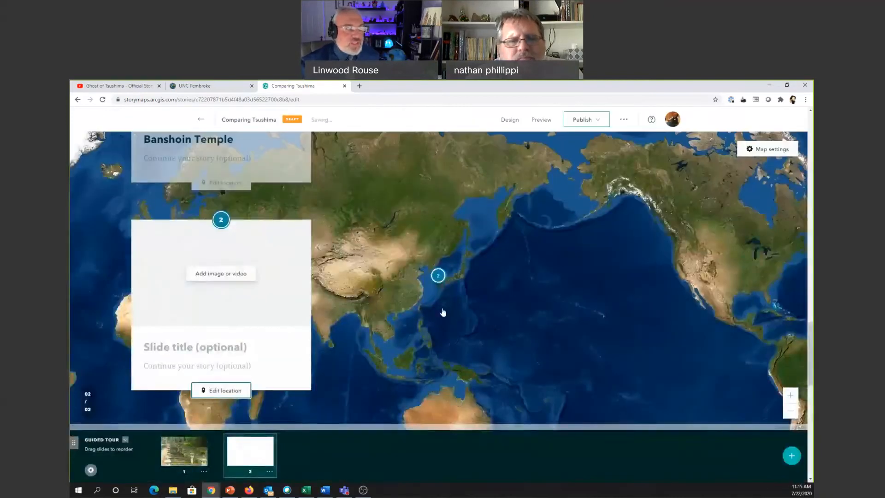
Review the guided tour's map settings and return to the tour.
{"action": "left_click", "coordinate": [771, 151]}
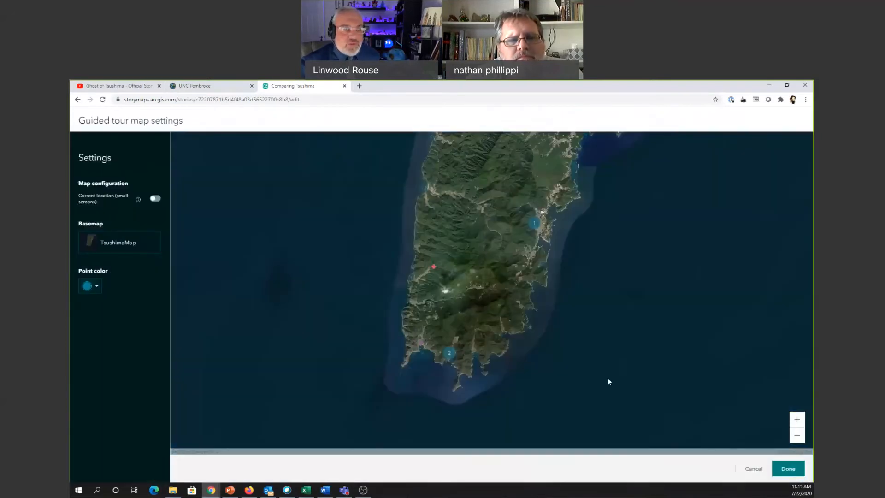
{"action": "left_click", "coordinate": [788, 469]}
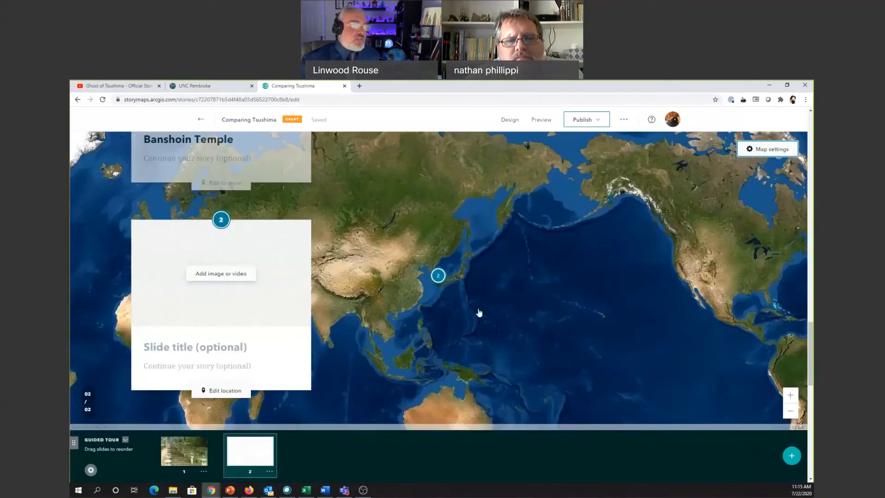
{"action": "left_click", "coordinate": [221, 274]}
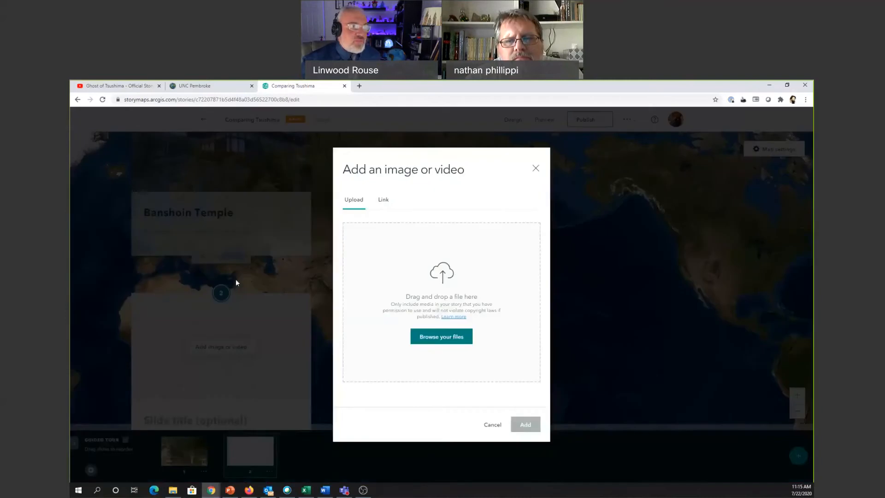
{"action": "left_click", "coordinate": [440, 338]}
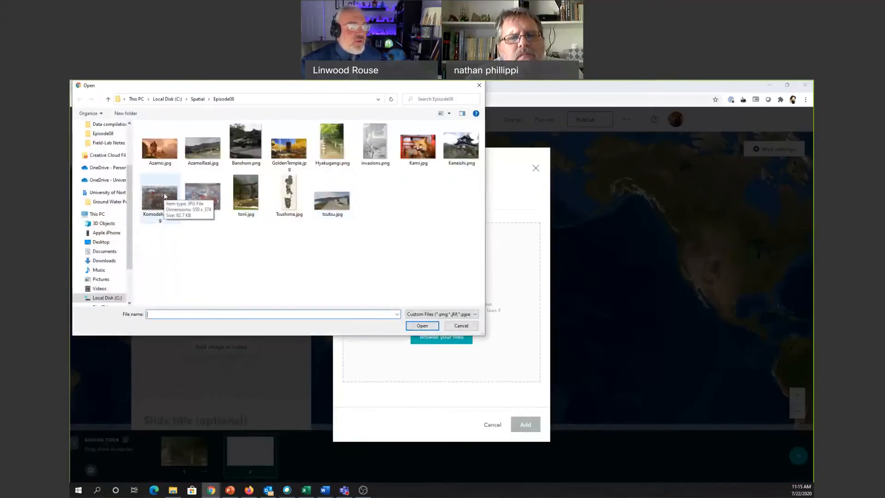
{"action": "left_click", "coordinate": [291, 152]}
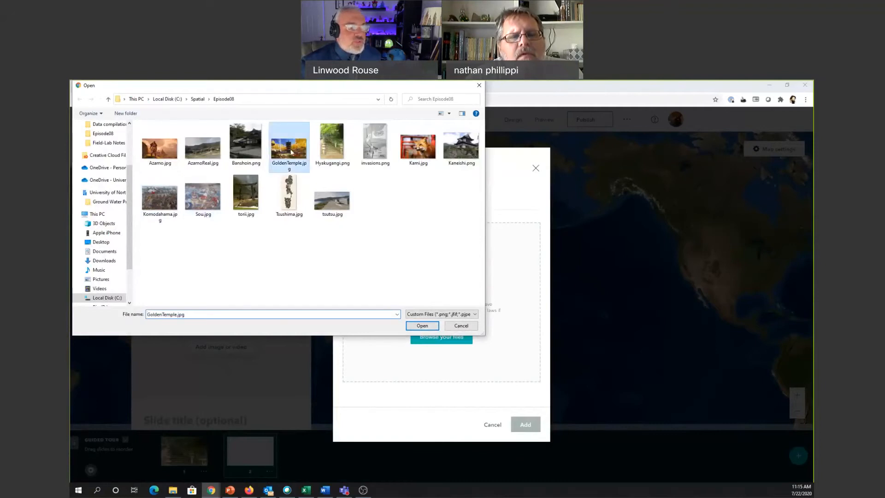
{"action": "left_click", "coordinate": [427, 325]}
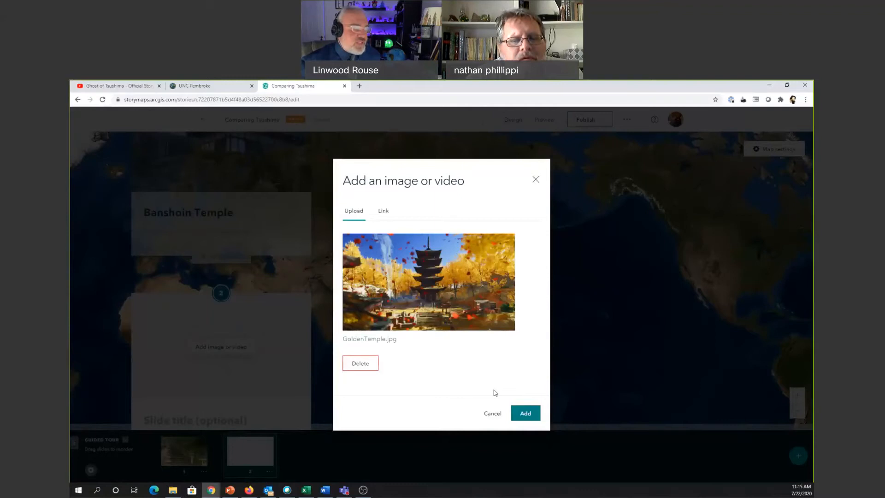
{"action": "left_click", "coordinate": [493, 413]}
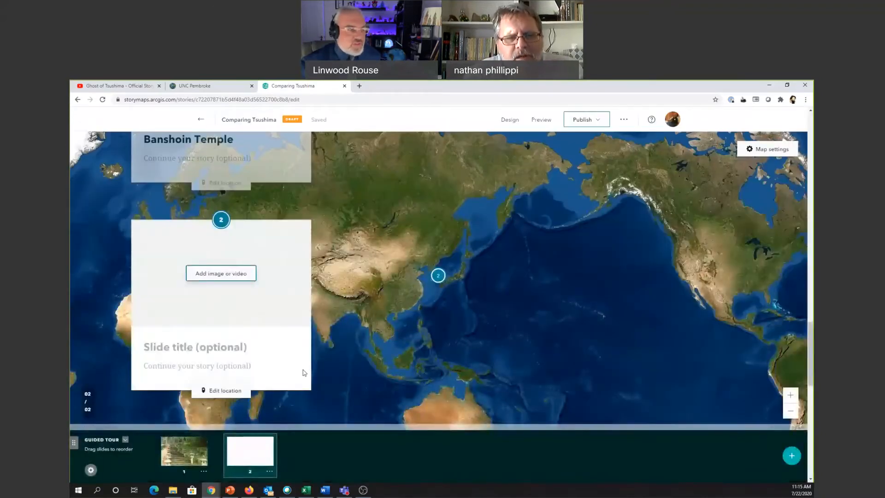
Check the second slide's location on the map and title the slide Asamoura.
{"action": "left_click", "coordinate": [229, 391]}
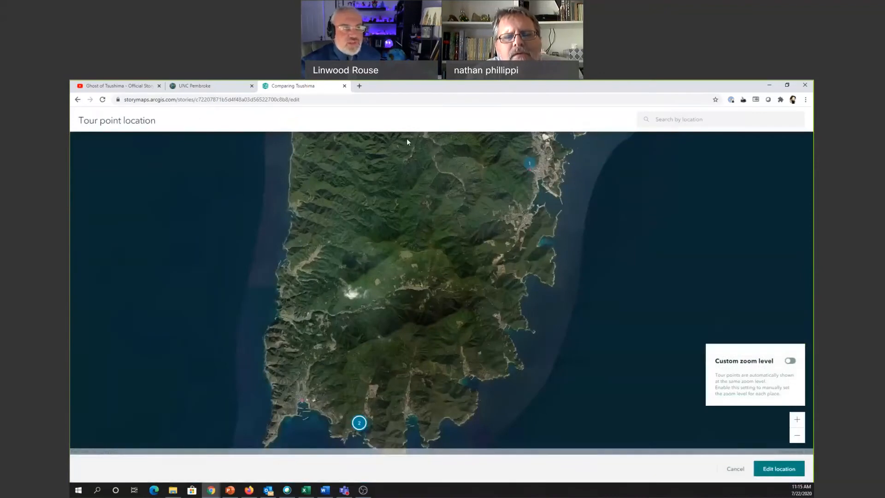
{"action": "left_click", "coordinate": [767, 474]}
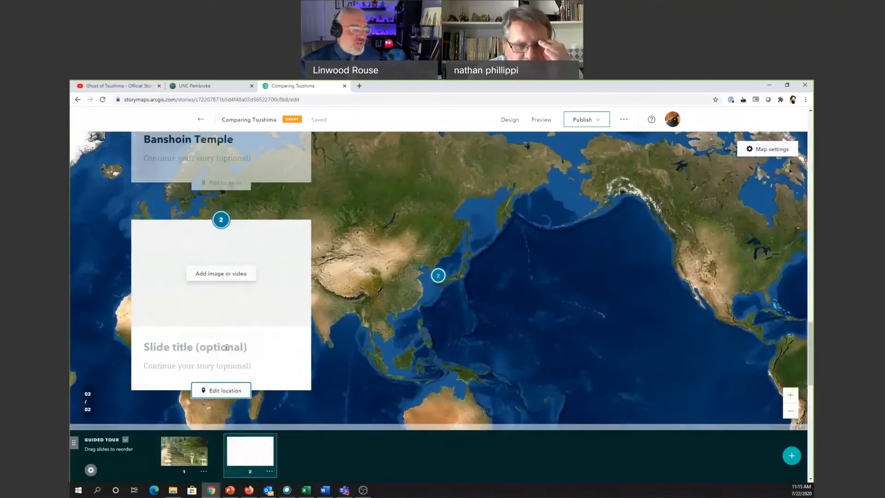
{"action": "left_click", "coordinate": [192, 350]}
{"action": "type", "text": "A"}
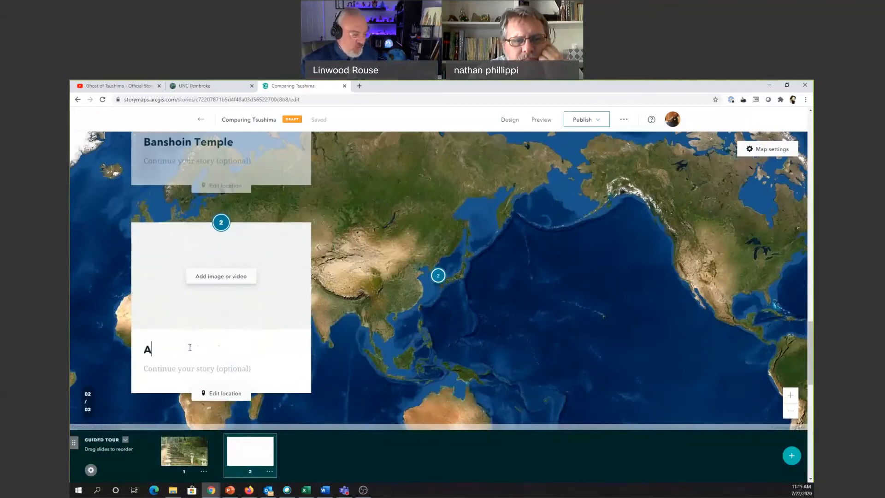
{"action": "type", "text": "samoura"}
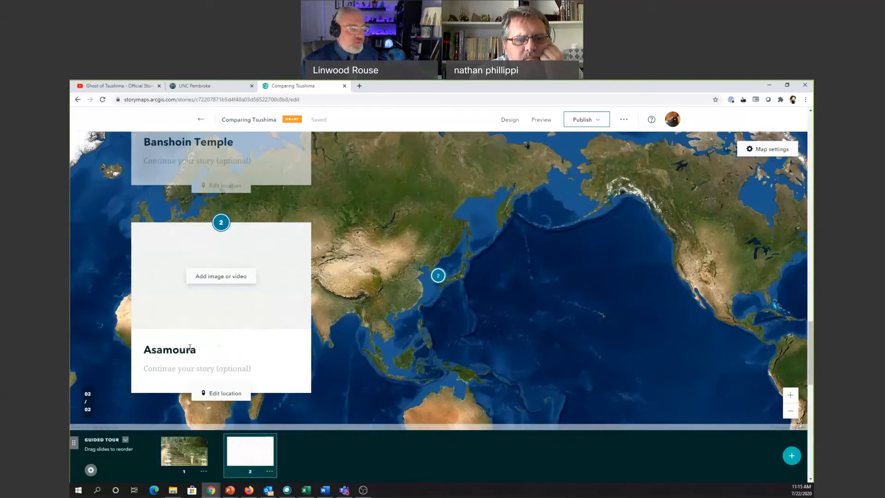
Add Azamo.jpg from the Episode08 folder as the Asamoura slide's first image.
{"action": "left_click", "coordinate": [219, 285]}
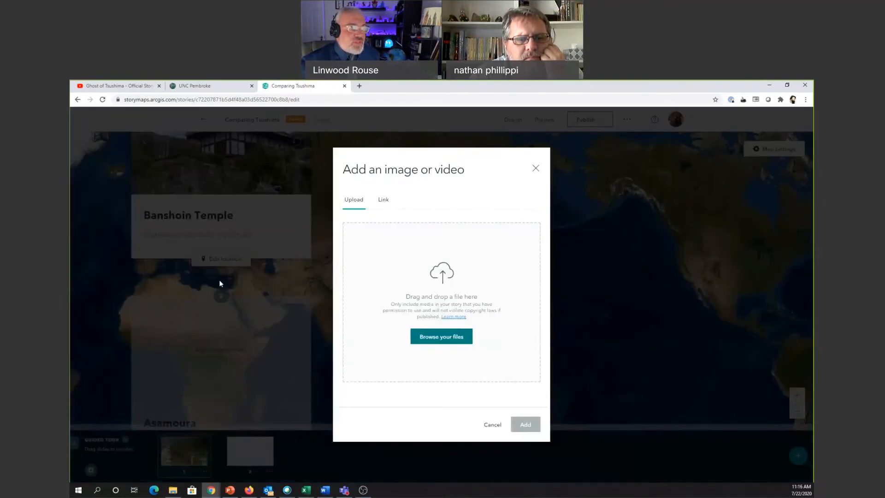
{"action": "left_click", "coordinate": [449, 342]}
{"action": "left_click", "coordinate": [154, 149]}
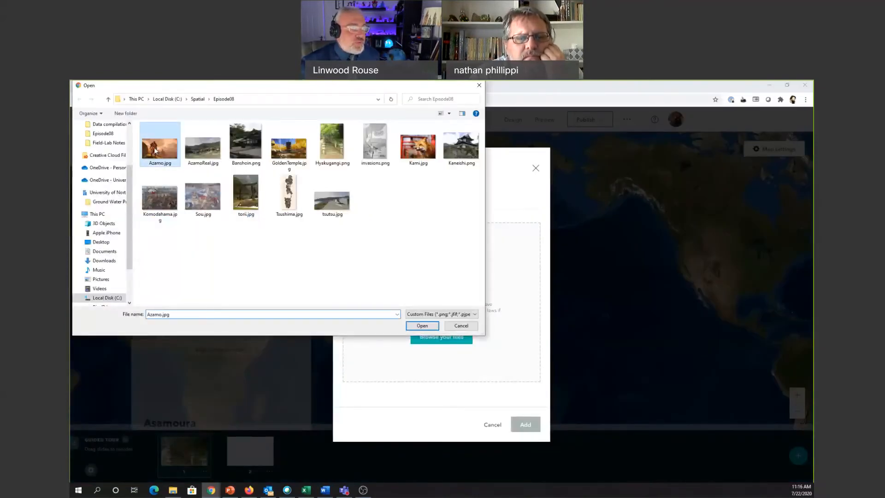
{"action": "left_click", "coordinate": [423, 327]}
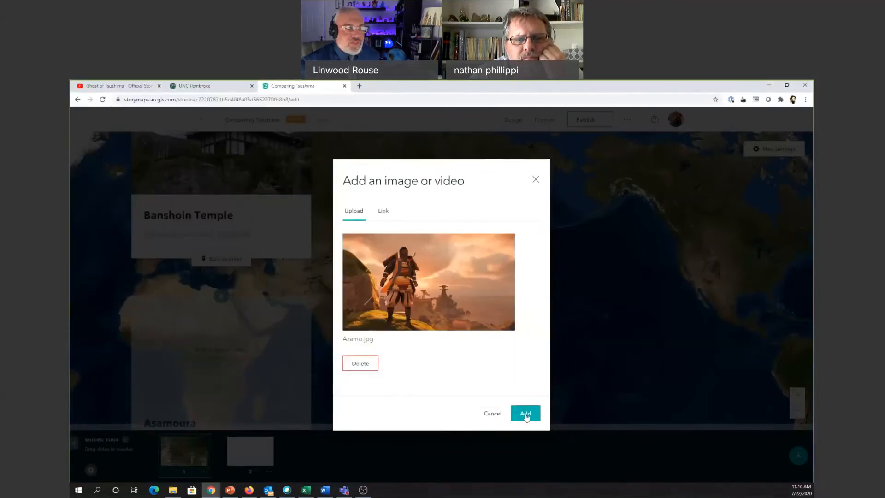
{"action": "left_click", "coordinate": [525, 413]}
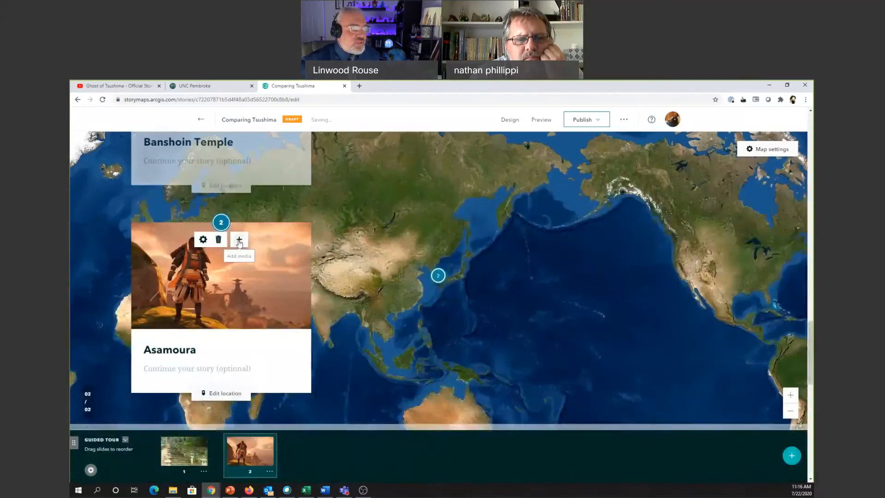
Add AzamoReal.jpg from the Episode08 folder as the Asamoura slide's second image.
{"action": "left_click", "coordinate": [239, 240]}
{"action": "left_click", "coordinate": [452, 340]}
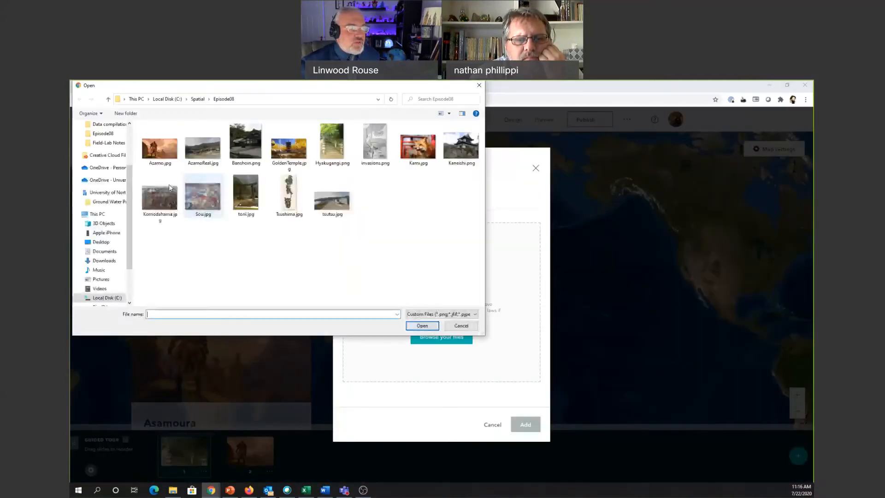
{"action": "left_click", "coordinate": [203, 147]}
{"action": "left_click", "coordinate": [421, 326]}
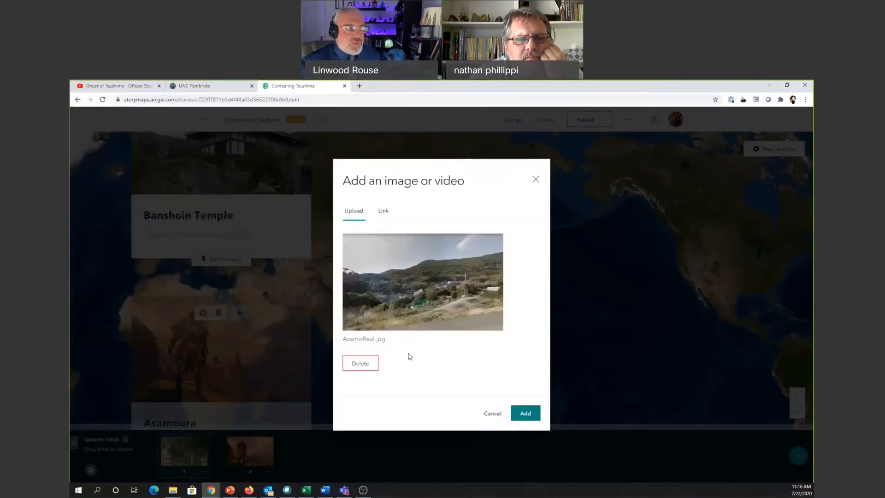
{"action": "left_click", "coordinate": [525, 414]}
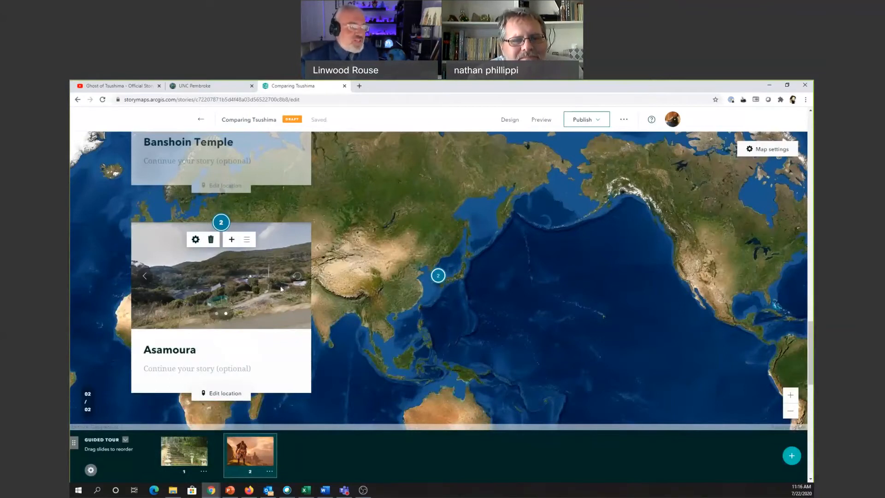
Add a third slide to the guided tour and place its location at the inland point northwest of tour point 1.
{"action": "left_click", "coordinate": [792, 456]}
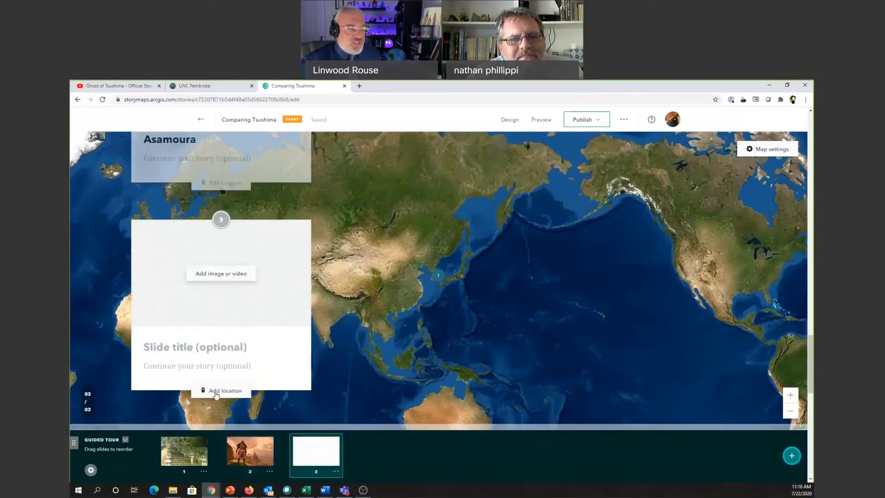
{"action": "left_click", "coordinate": [216, 393]}
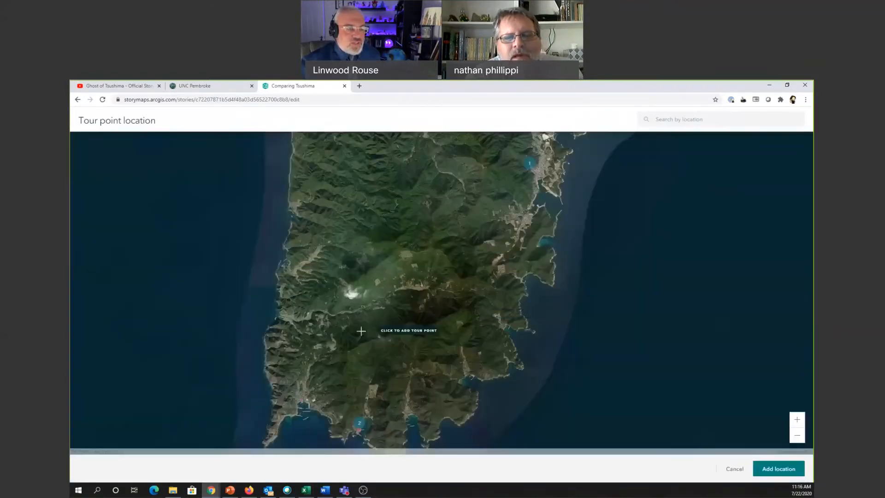
{"action": "left_click_drag", "start_coordinate": [372, 245], "coordinate": [395, 352]}
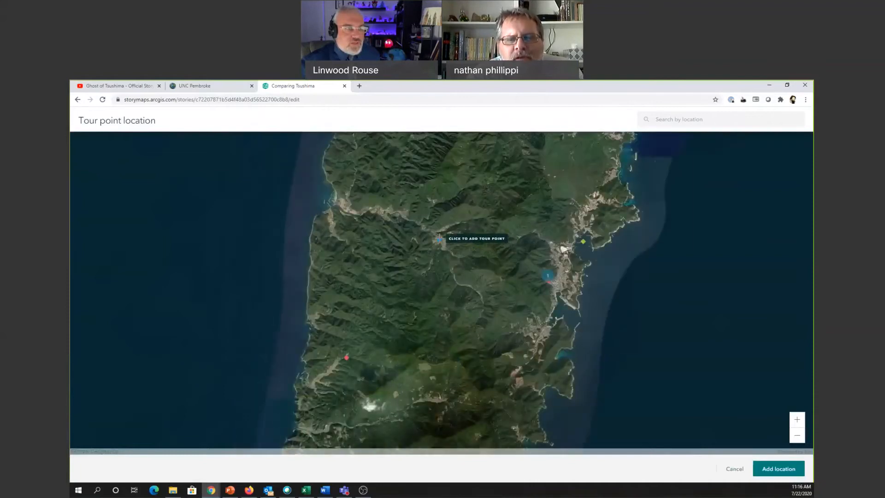
{"action": "left_click", "coordinate": [439, 239]}
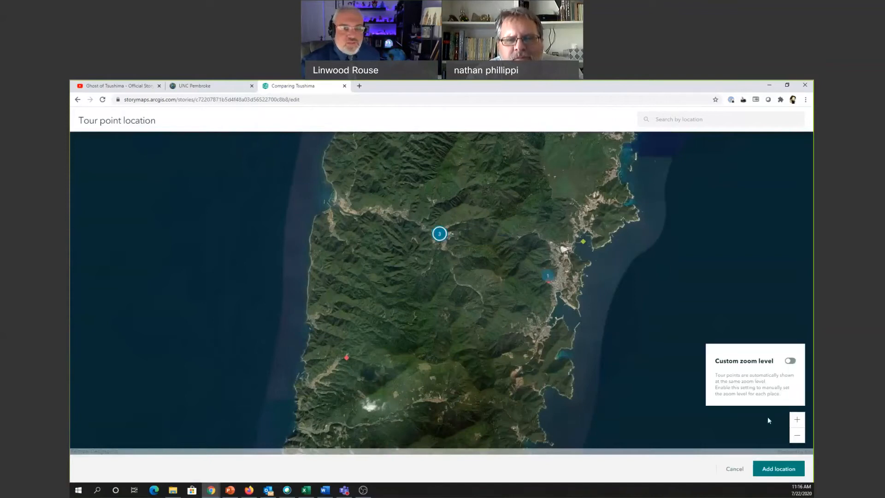
{"action": "left_click", "coordinate": [778, 470]}
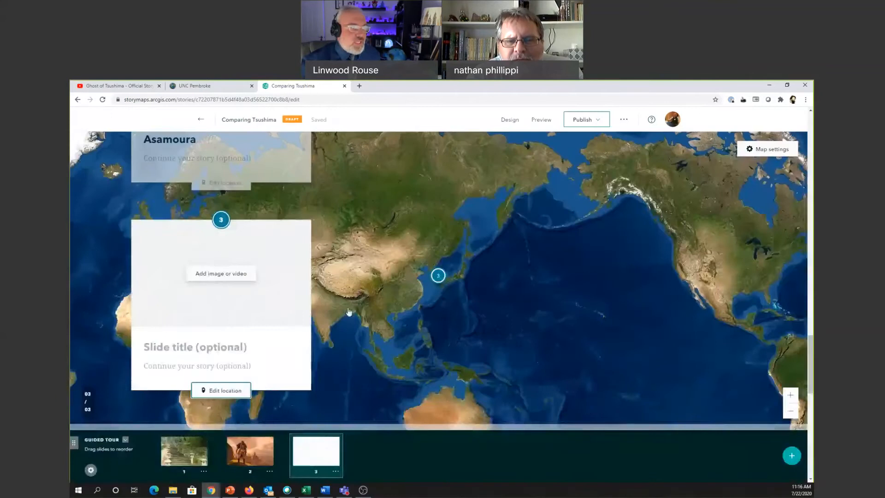
Title the third slide Golden Temple.
{"action": "left_click", "coordinate": [179, 346]}
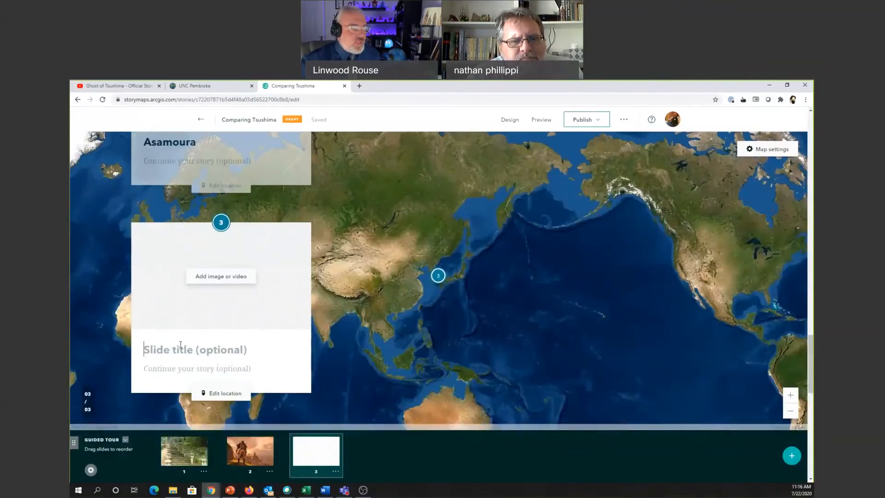
{"action": "type", "text": "Gi"}
{"action": "key", "text": "BackSpace"}
{"action": "type", "text": "olden"}
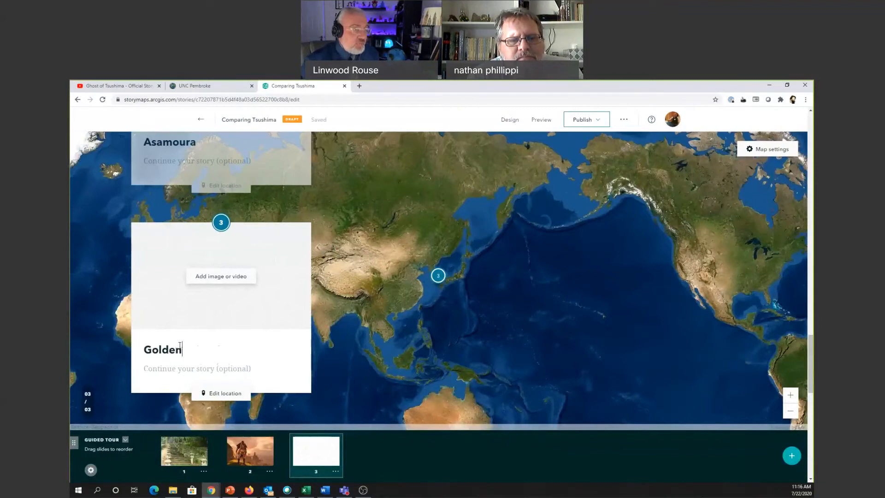
{"action": "type", "text": " Temple"}
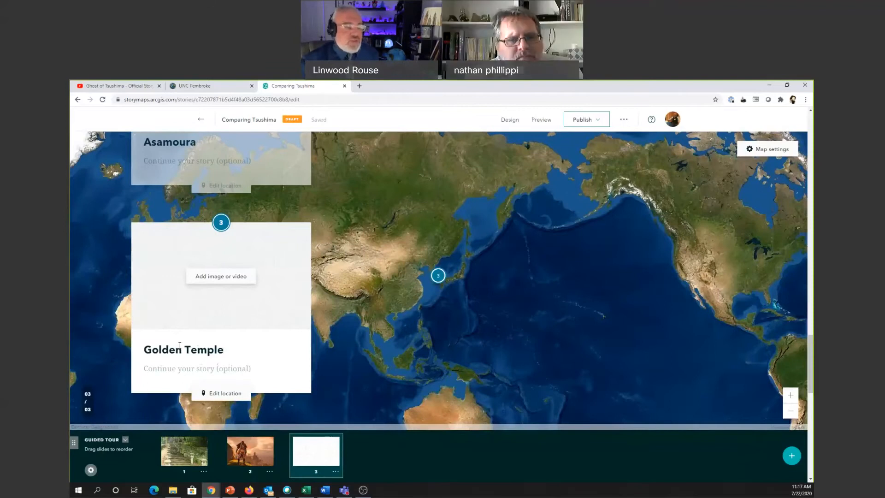
Add GoldenTemple.jpg from the Episode08 folder as the Golden Temple slide's image.
{"action": "left_click", "coordinate": [214, 279]}
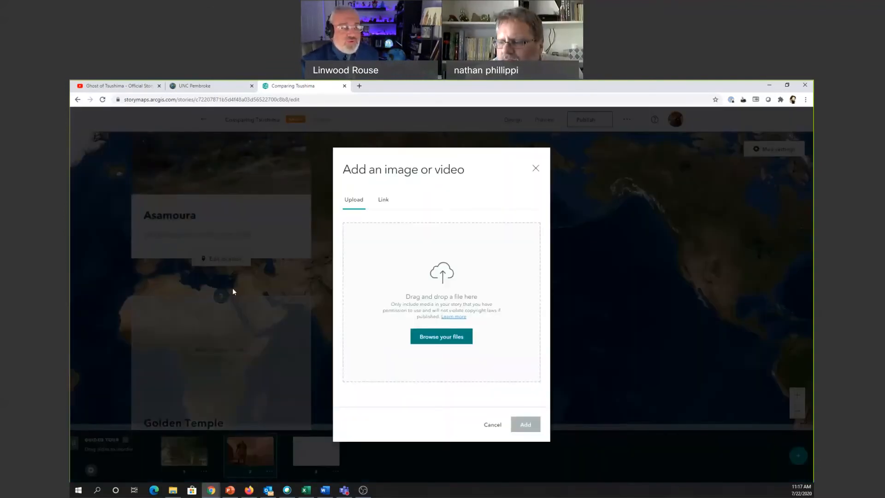
{"action": "left_click", "coordinate": [450, 337]}
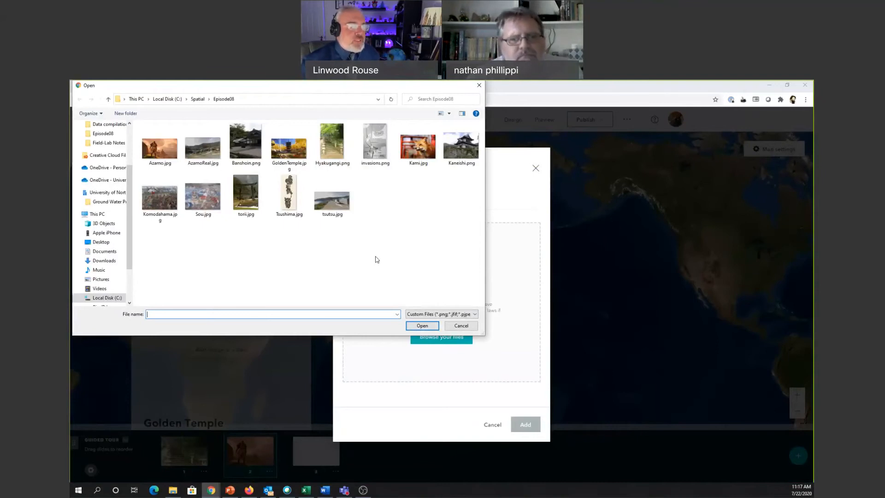
{"action": "left_click", "coordinate": [288, 146]}
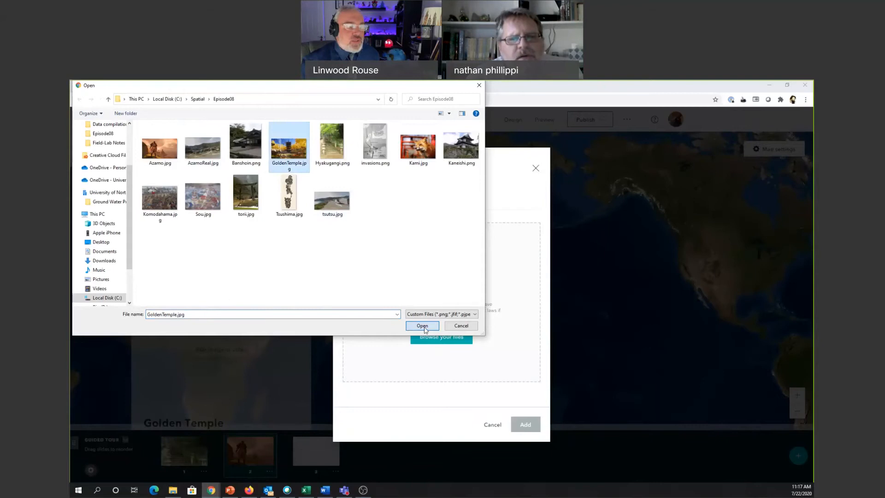
{"action": "left_click", "coordinate": [422, 326]}
{"action": "left_click", "coordinate": [526, 414]}
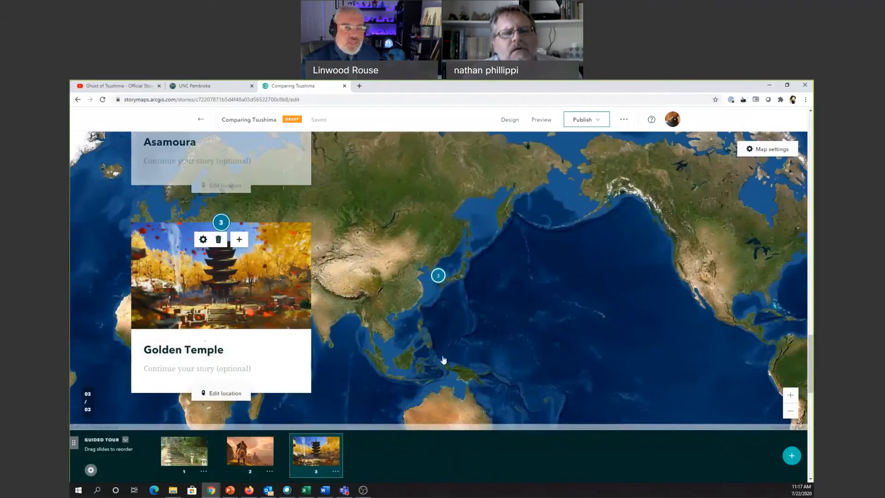
Add a fourth slide to the guided tour and place its location on the coast just northeast of tour point 1.
{"action": "scroll", "coordinate": [351, 361], "scroll_direction": "down", "scroll_amount": 3}
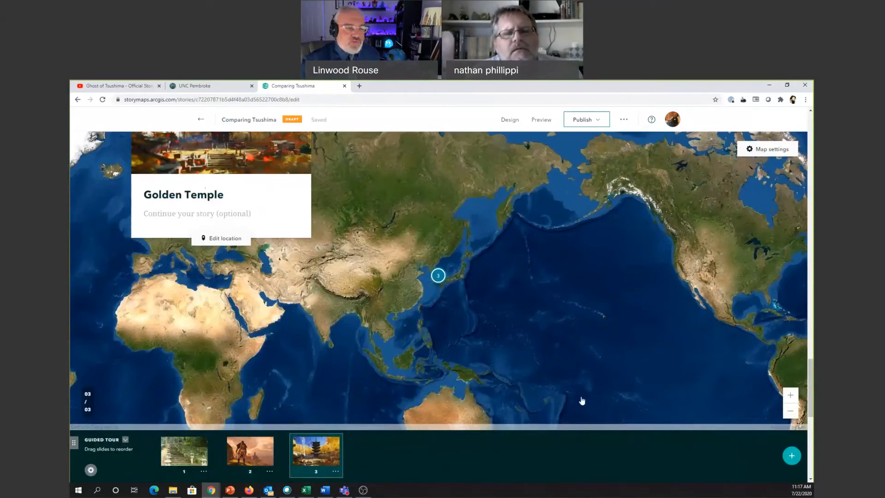
{"action": "left_click", "coordinate": [792, 457]}
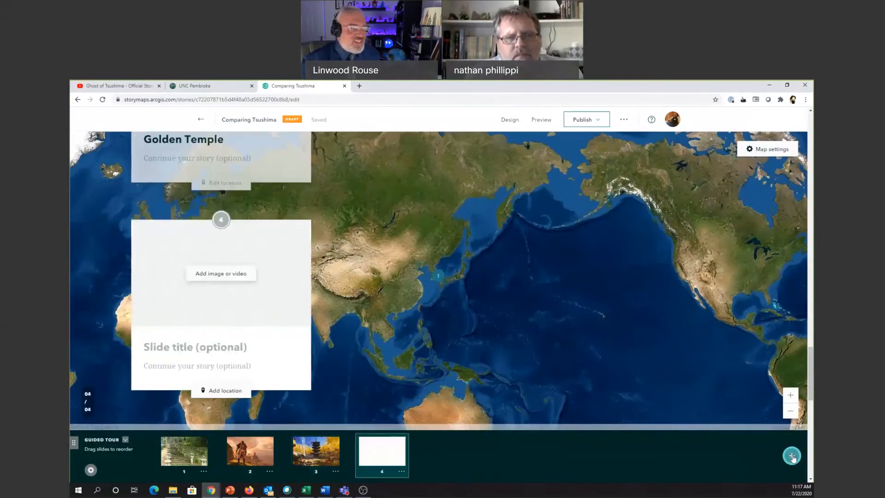
{"action": "left_click", "coordinate": [197, 347]}
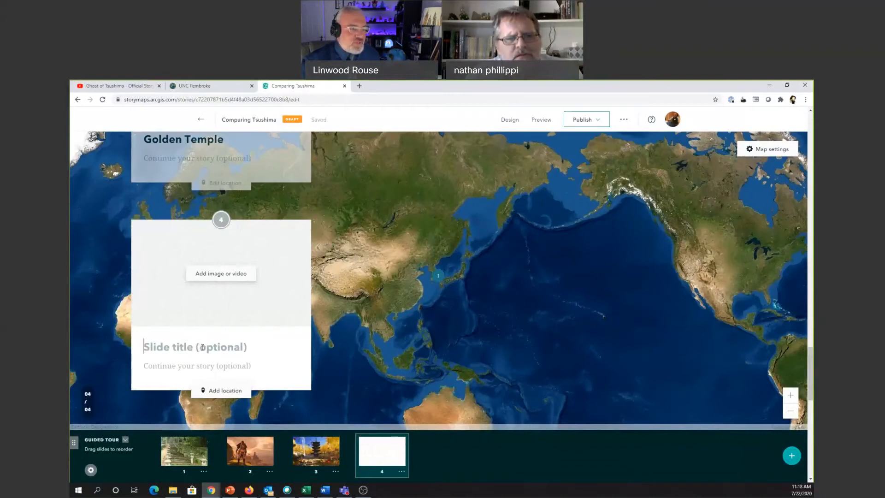
{"action": "left_click", "coordinate": [223, 392]}
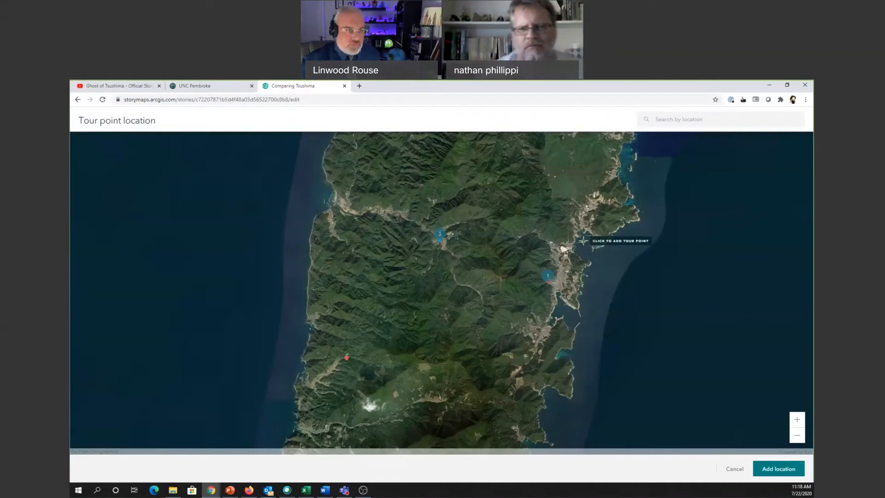
{"action": "left_click", "coordinate": [583, 240]}
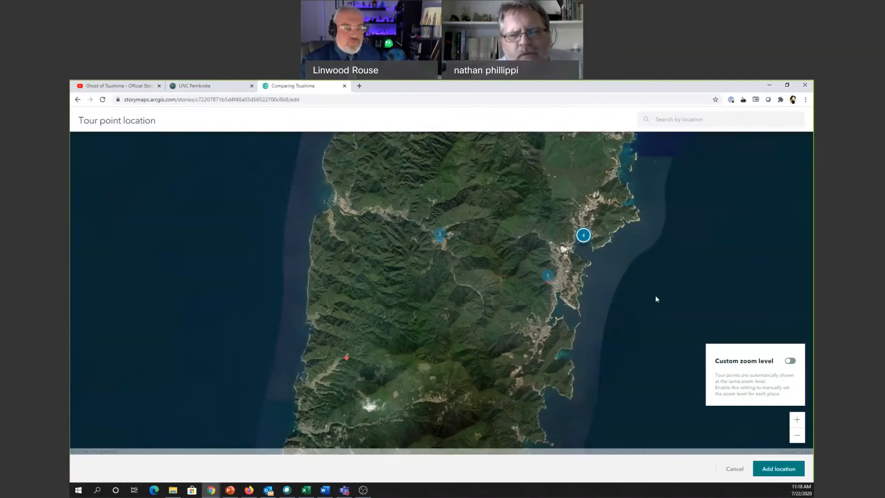
{"action": "left_click", "coordinate": [778, 468]}
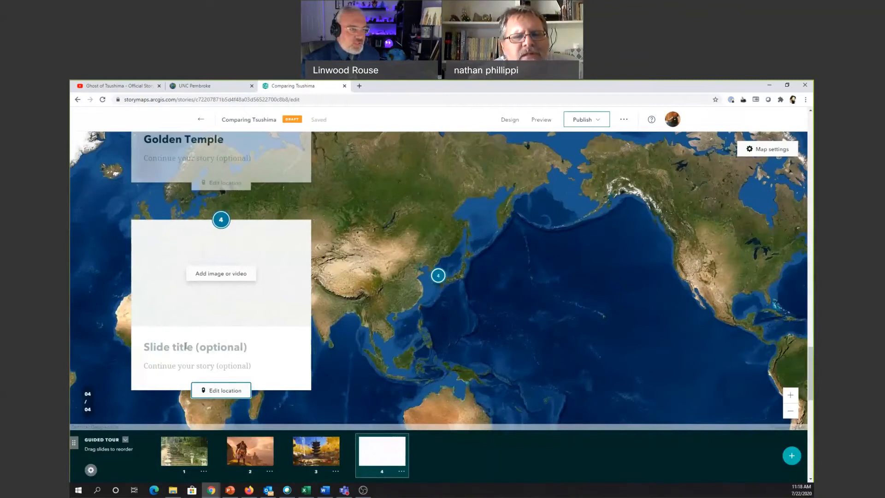
Add Komodahama.jpg from the Episode08 folder as the fourth slide's image.
{"action": "left_click", "coordinate": [217, 275]}
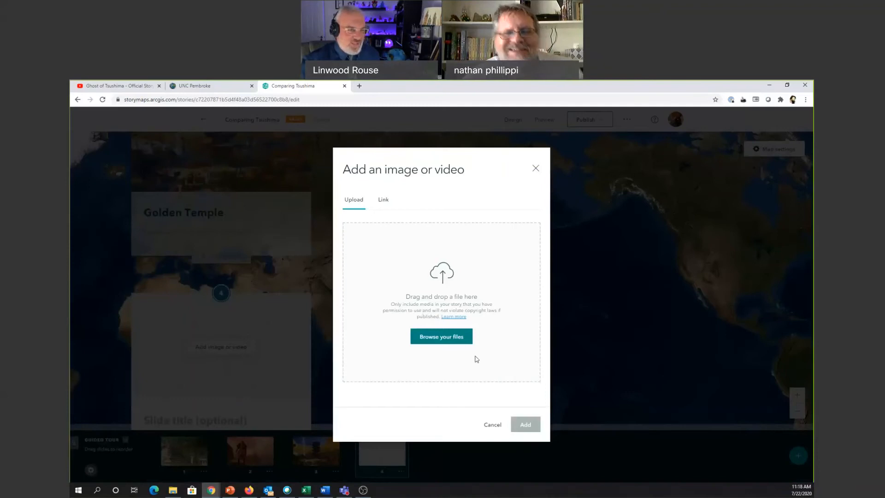
{"action": "left_click", "coordinate": [457, 336]}
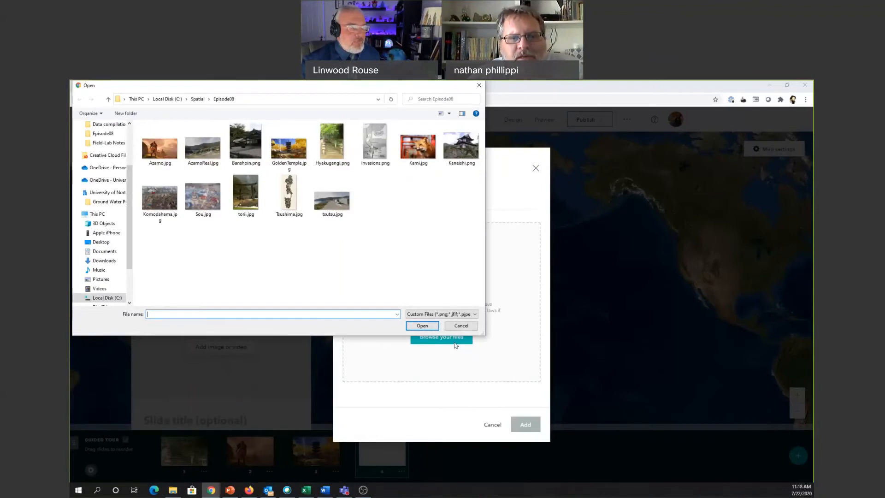
{"action": "left_click", "coordinate": [153, 206]}
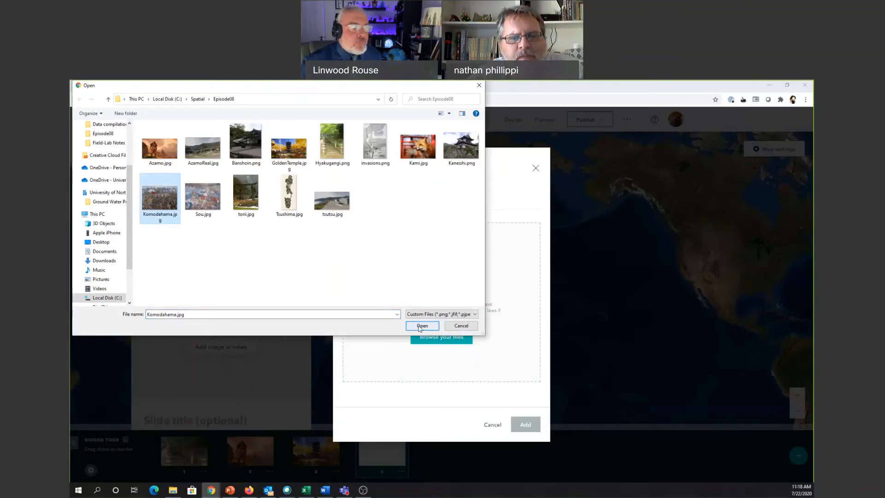
{"action": "left_click", "coordinate": [428, 327]}
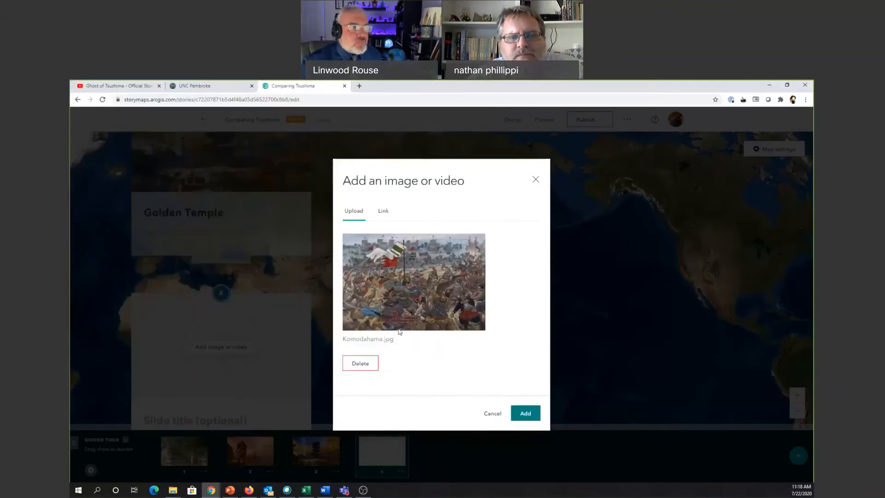
{"action": "left_click", "coordinate": [512, 408]}
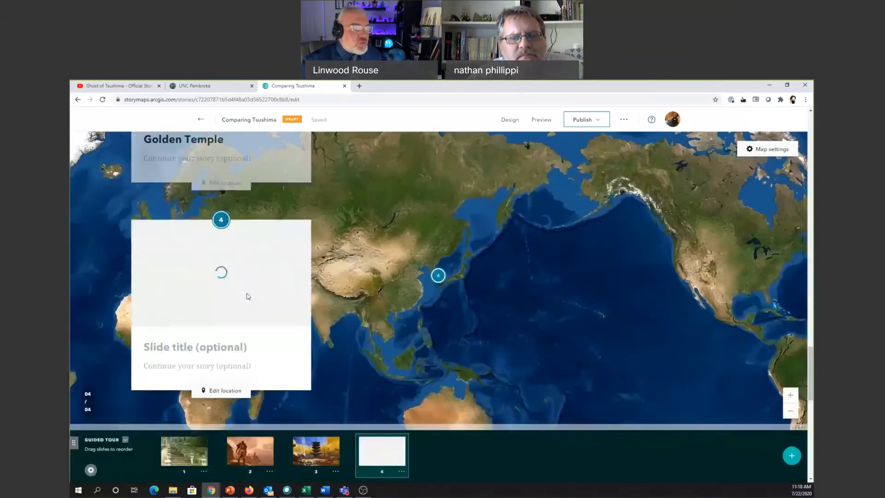
Add invasions.png from the Episode08 folder as the fourth slide's second image and title the slide Mongol Invasion.
{"action": "left_click", "coordinate": [239, 237]}
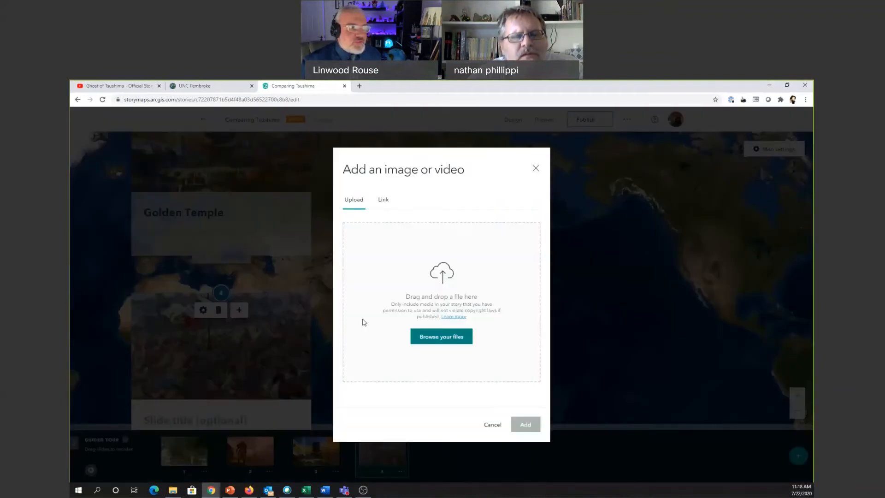
{"action": "left_click", "coordinate": [448, 337]}
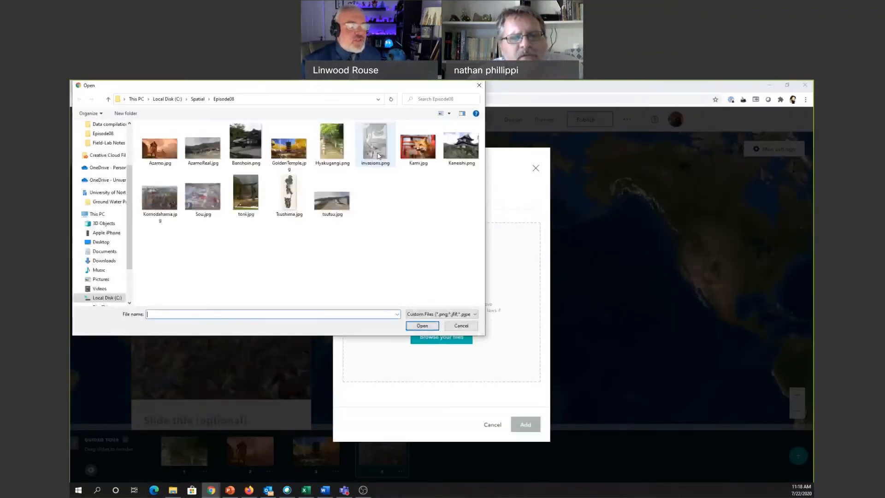
{"action": "left_click", "coordinate": [435, 327]}
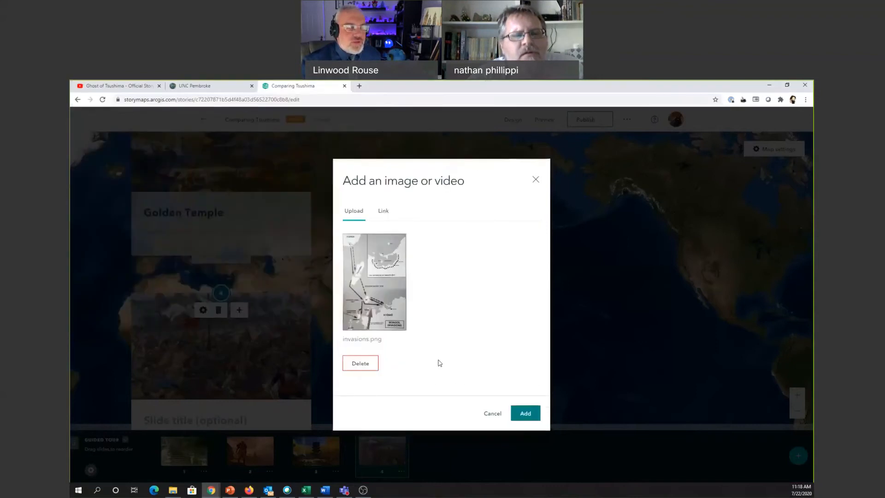
{"action": "left_click", "coordinate": [526, 413]}
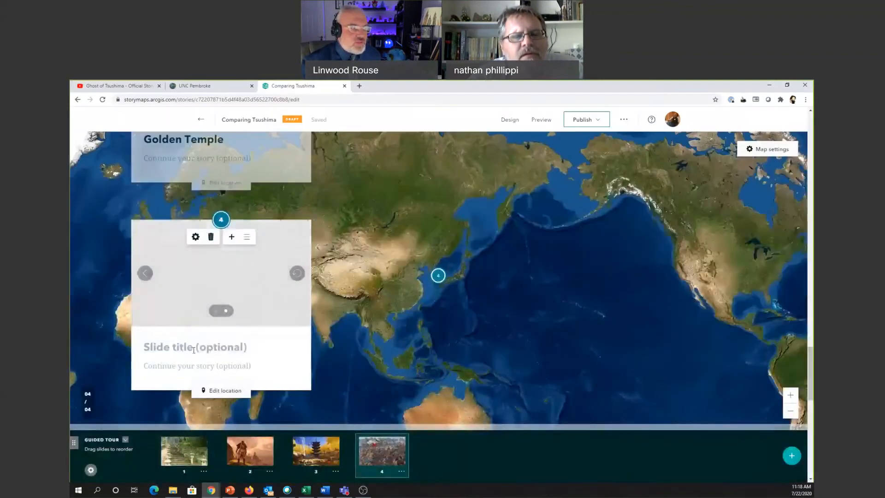
{"action": "left_click", "coordinate": [179, 347]}
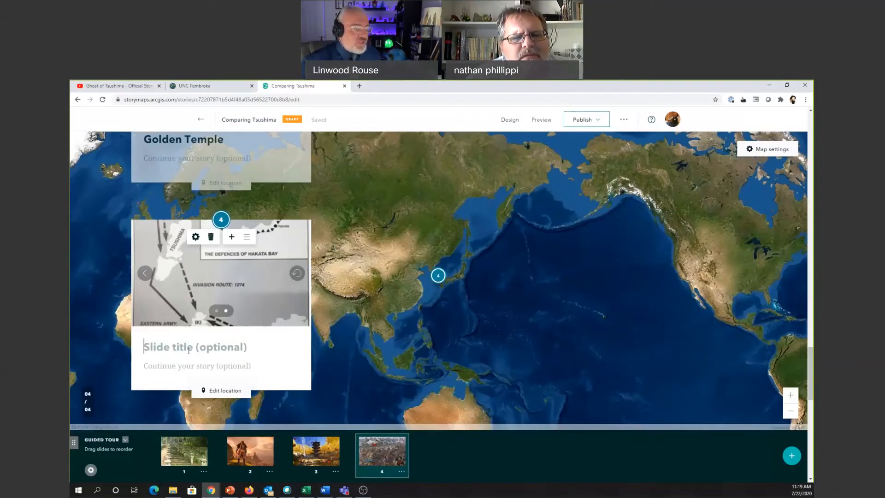
{"action": "type", "text": "Monglol Invasion"}
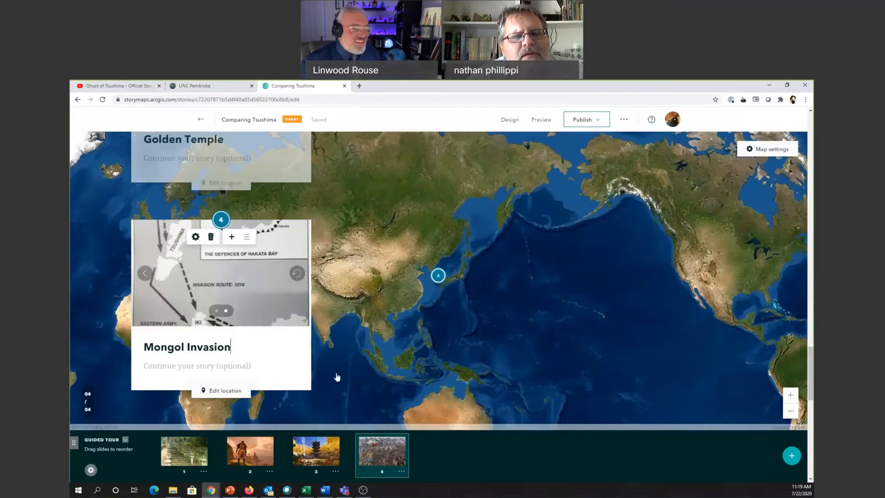
Enter the Asamoura slide's description: "This is a place in the game that still exists in the real world.".
{"action": "scroll", "coordinate": [310, 354], "scroll_direction": "up", "scroll_amount": 1}
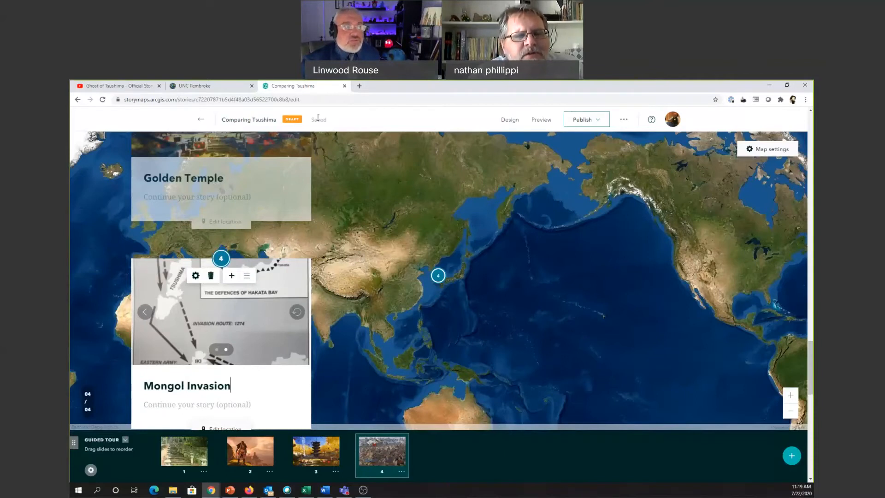
{"action": "scroll", "coordinate": [462, 272], "scroll_direction": "up", "scroll_amount": 3}
{"action": "scroll", "coordinate": [463, 272], "scroll_direction": "up", "scroll_amount": 3}
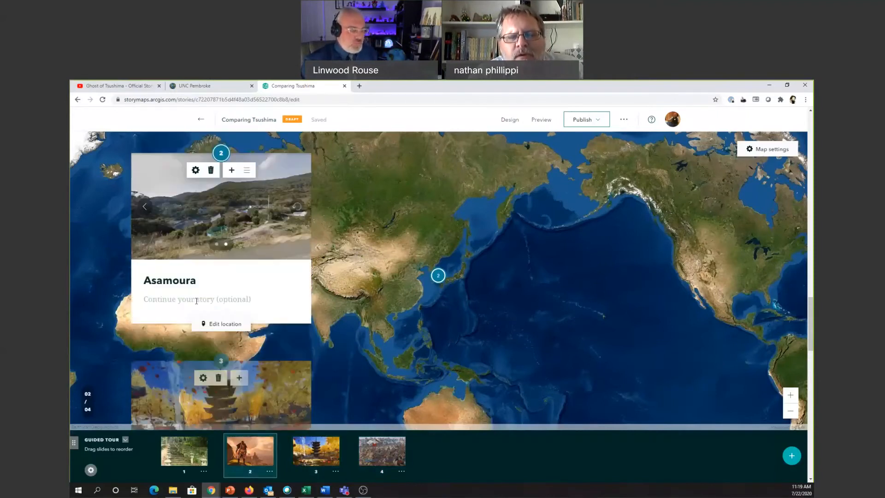
{"action": "type", "text": "This "}
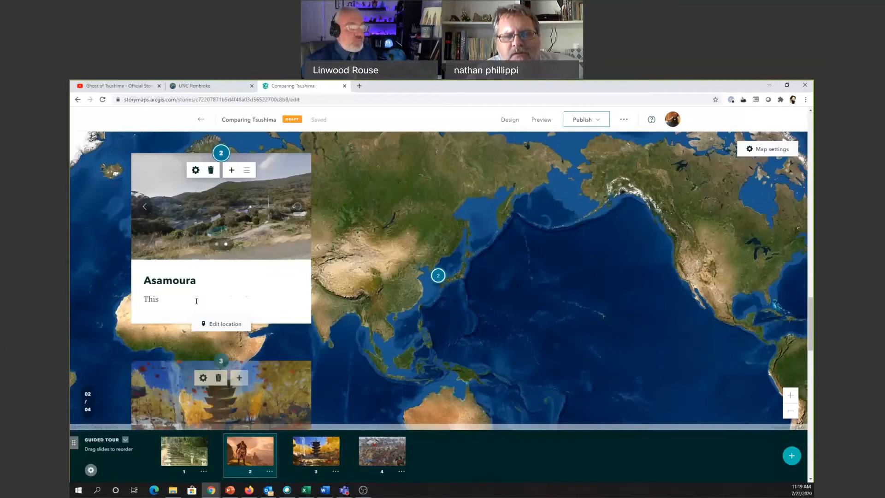
{"action": "type", "text": "is a"}
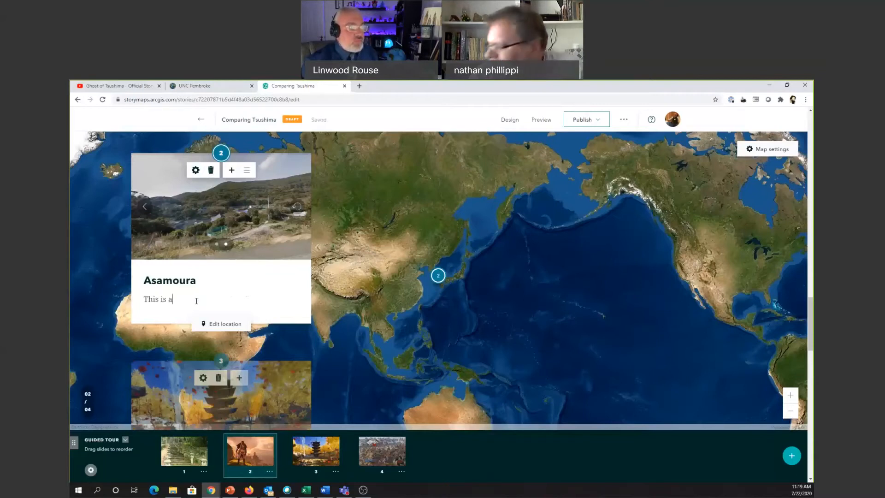
{"action": "type", "text": " place in "}
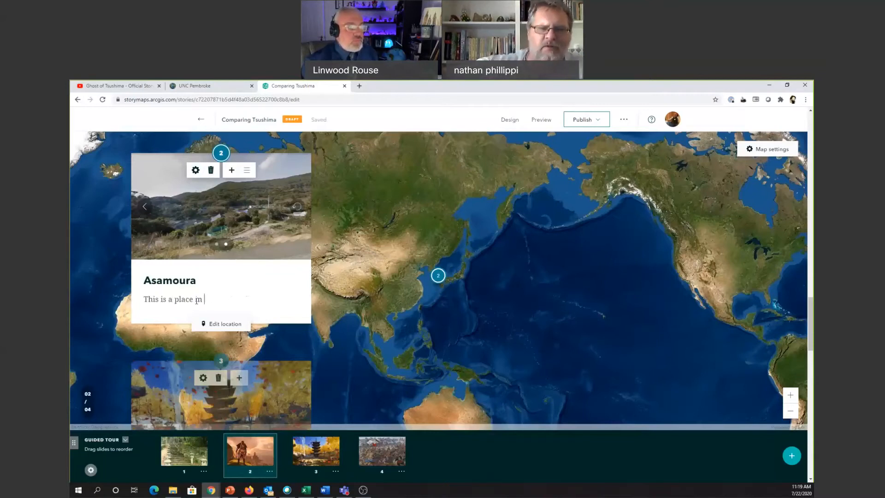
{"action": "type", "text": "the game that"}
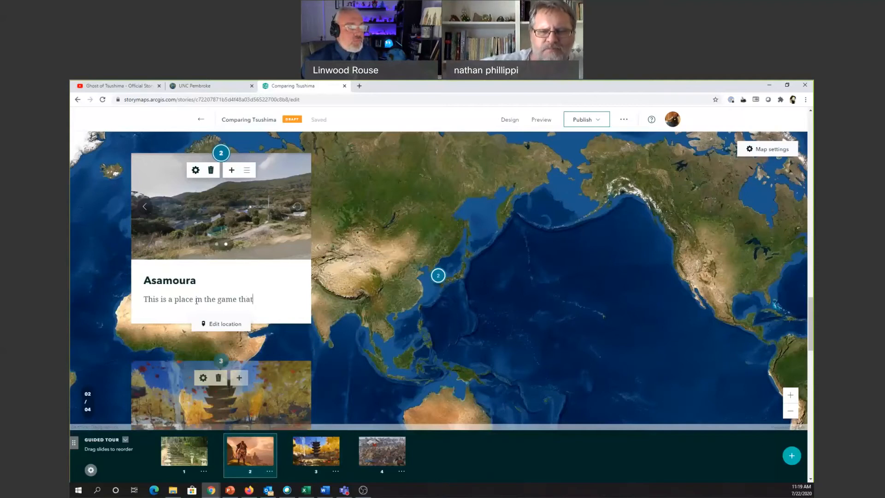
{"action": "type", "text": " still"}
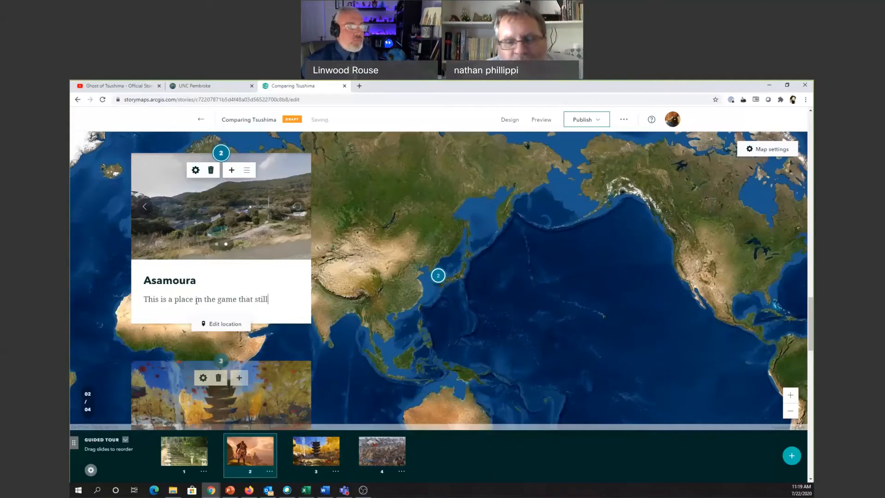
{"action": "type", "text": " exists in"}
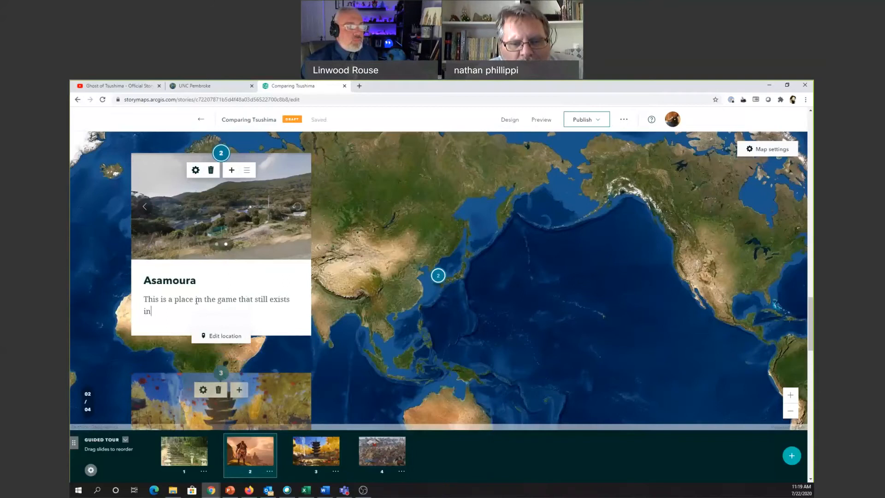
{"action": "type", "text": " the real"}
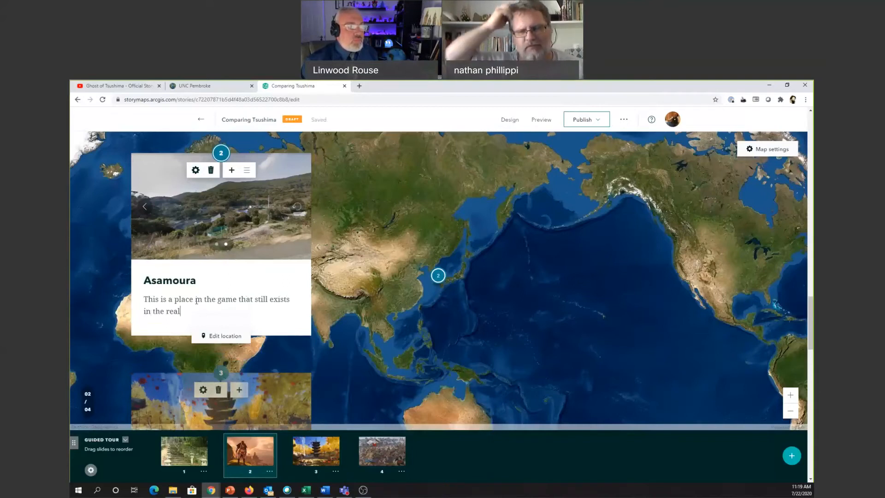
{"action": "type", "text": " world"}
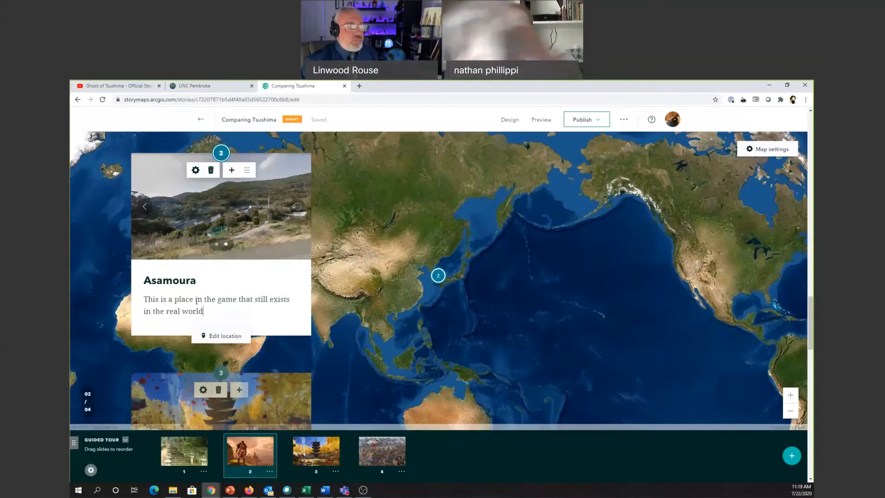
{"action": "type", "text": "."}
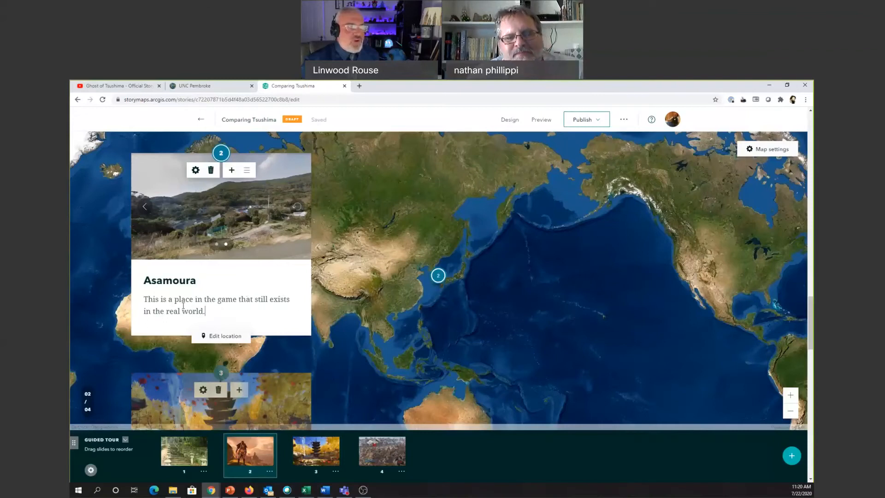
Review the story from its cover through the introduction, trailer and map swipe down to the guided tour's first slide.
{"action": "scroll", "coordinate": [347, 328], "scroll_direction": "up", "scroll_amount": 5}
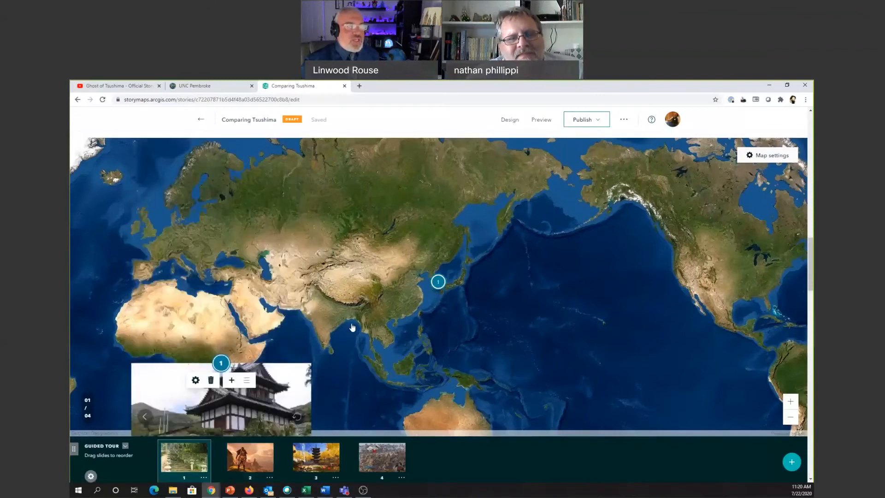
{"action": "scroll", "coordinate": [352, 323], "scroll_direction": "up", "scroll_amount": 2}
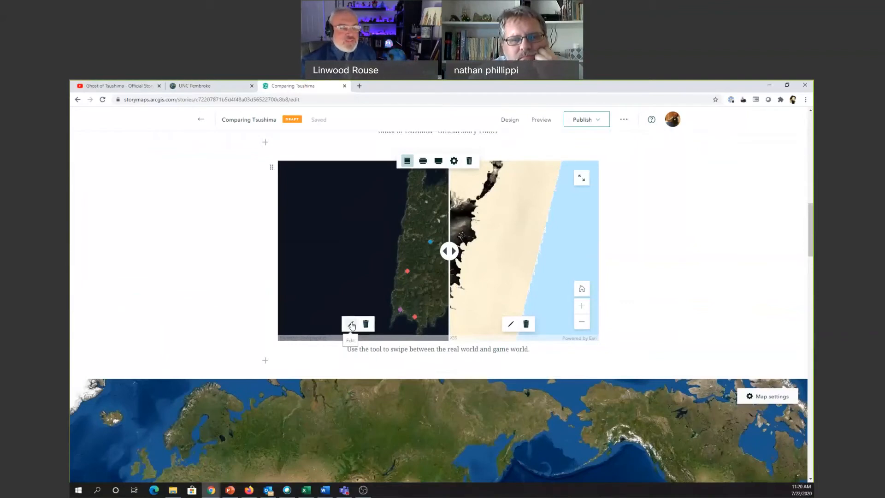
{"action": "scroll", "coordinate": [638, 255], "scroll_direction": "up", "scroll_amount": 9}
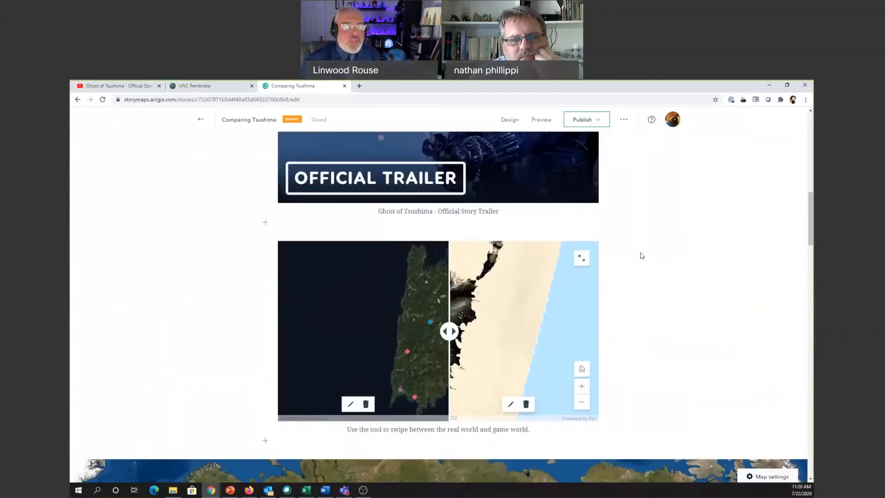
{"action": "scroll", "coordinate": [638, 255], "scroll_direction": "up", "scroll_amount": 5}
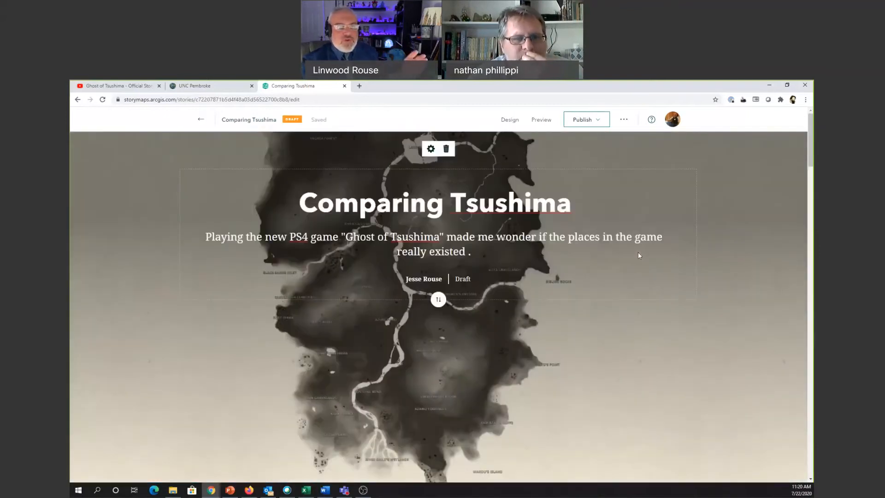
{"action": "scroll", "coordinate": [638, 255], "scroll_direction": "down", "scroll_amount": 5}
{"action": "scroll", "coordinate": [639, 258], "scroll_direction": "down", "scroll_amount": 4}
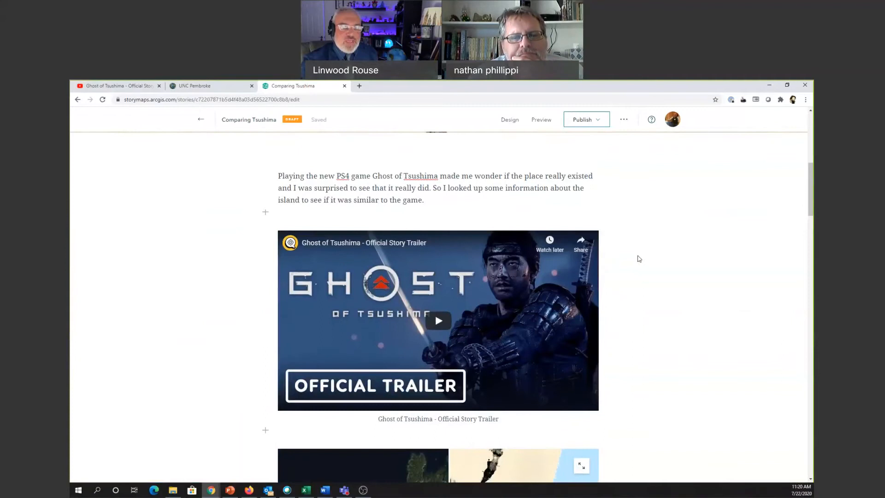
{"action": "scroll", "coordinate": [639, 259], "scroll_direction": "down", "scroll_amount": 2}
{"action": "scroll", "coordinate": [639, 259], "scroll_direction": "down", "scroll_amount": 5}
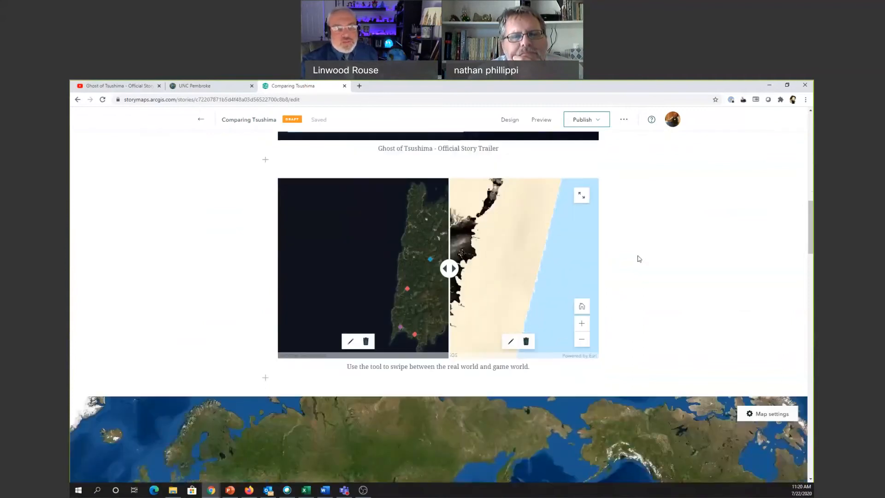
{"action": "left_click_drag", "start_coordinate": [449, 268], "coordinate": [483, 268]}
{"action": "scroll", "coordinate": [707, 281], "scroll_direction": "down", "scroll_amount": 8}
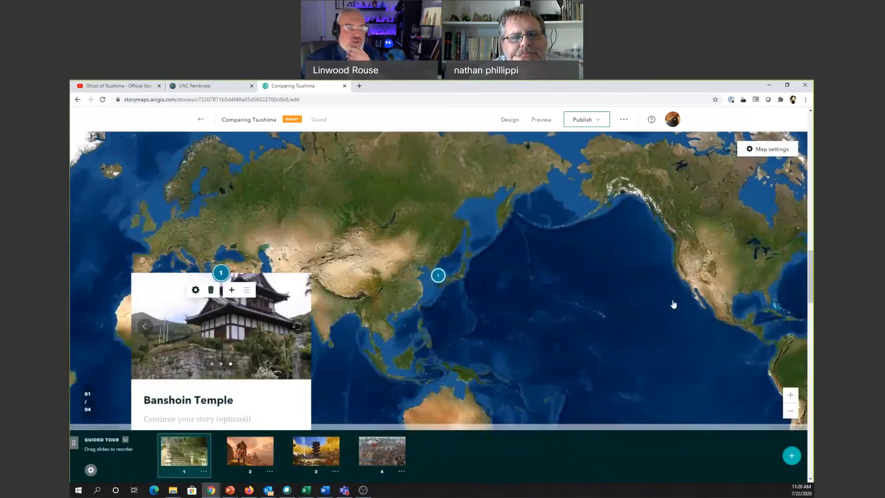
Enable a custom zoom level for the Banshoin Temple tour point and save its location.
{"action": "scroll", "coordinate": [491, 317], "scroll_direction": "down", "scroll_amount": 2}
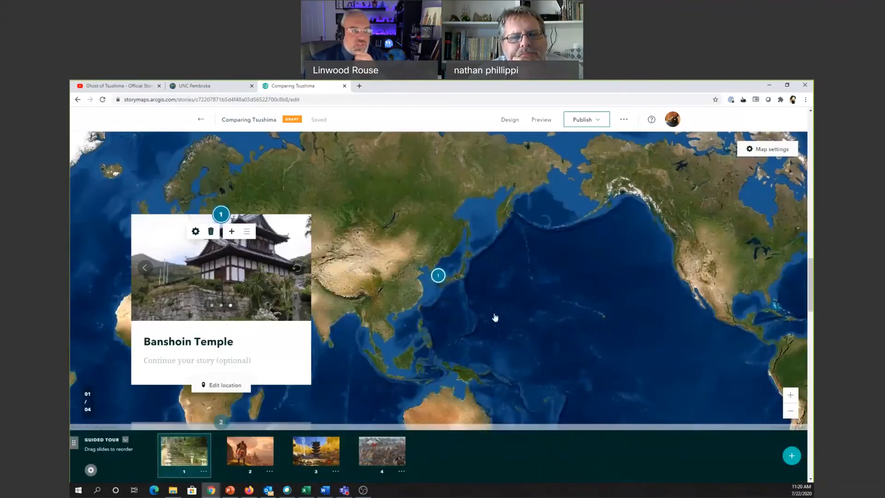
{"action": "left_click", "coordinate": [216, 327]}
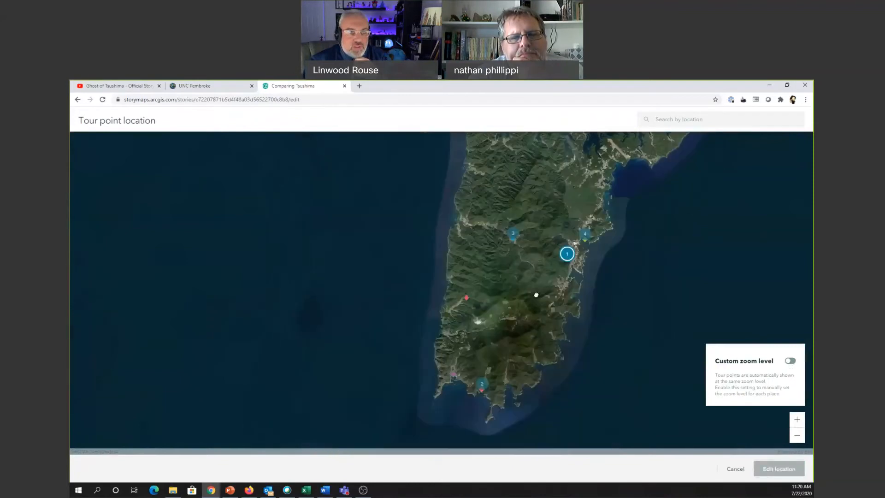
{"action": "left_click", "coordinate": [788, 361]}
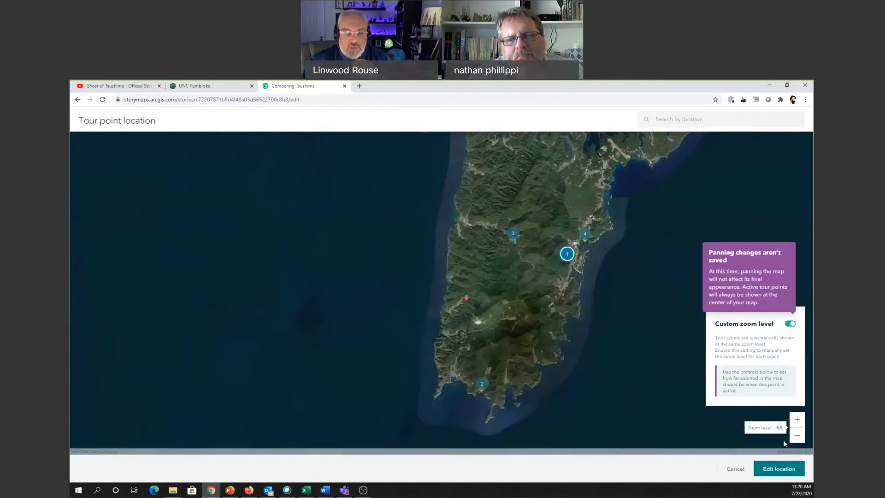
{"action": "left_click", "coordinate": [769, 469]}
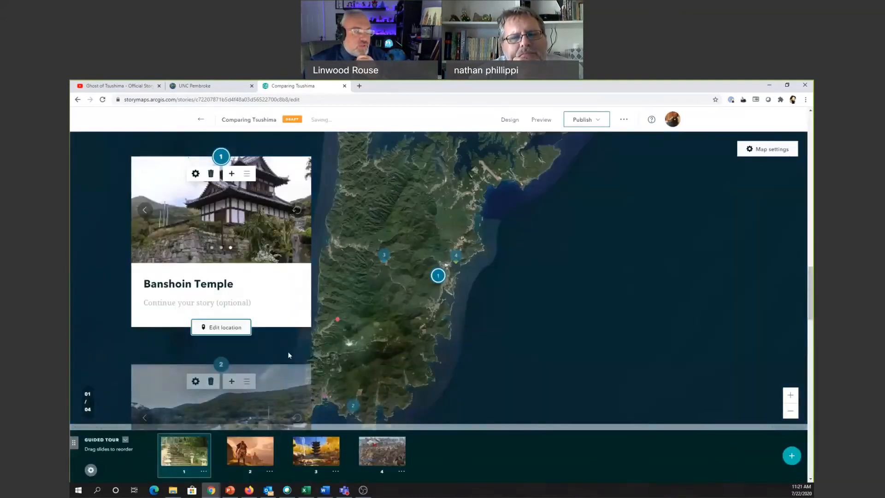
Review the guided tour's map movement from Banshoin Temple through Mongol Invasion and back to the first slide.
{"action": "scroll", "coordinate": [288, 351], "scroll_direction": "down", "scroll_amount": 3}
{"action": "scroll", "coordinate": [461, 350], "scroll_direction": "down", "scroll_amount": 2}
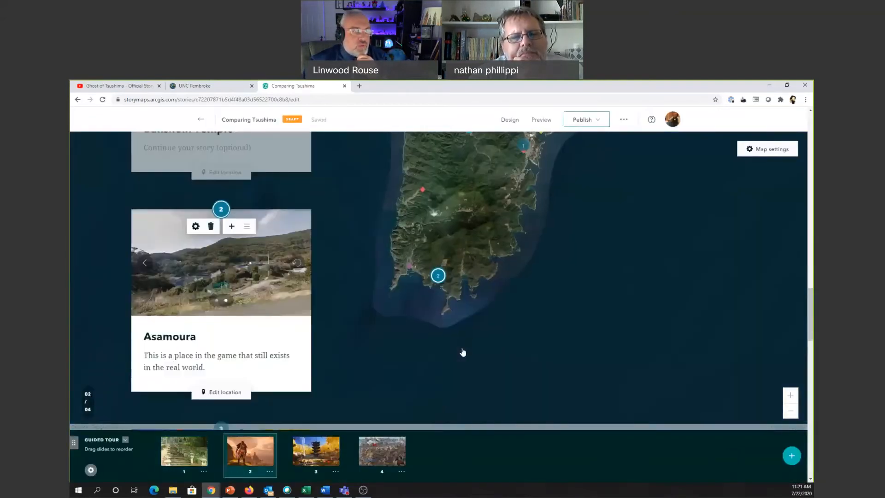
{"action": "scroll", "coordinate": [454, 357], "scroll_direction": "down", "scroll_amount": 3}
{"action": "scroll", "coordinate": [450, 359], "scroll_direction": "down", "scroll_amount": 4}
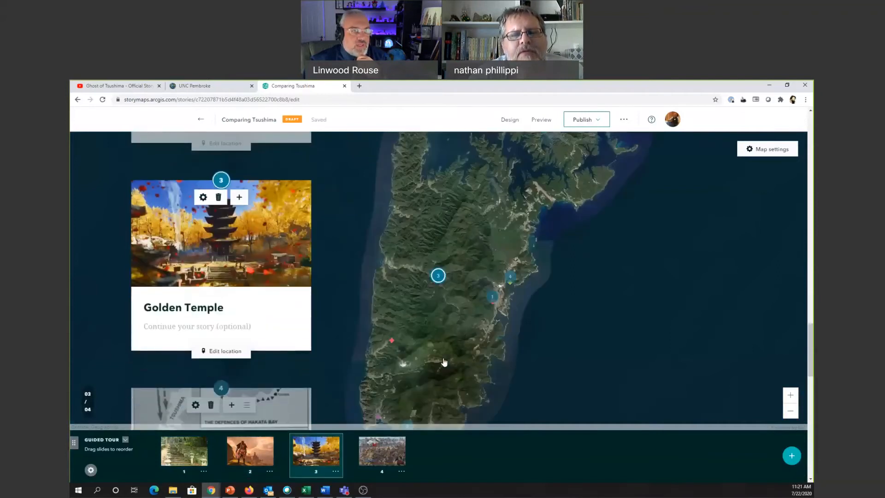
{"action": "scroll", "coordinate": [443, 363], "scroll_direction": "down", "scroll_amount": 3}
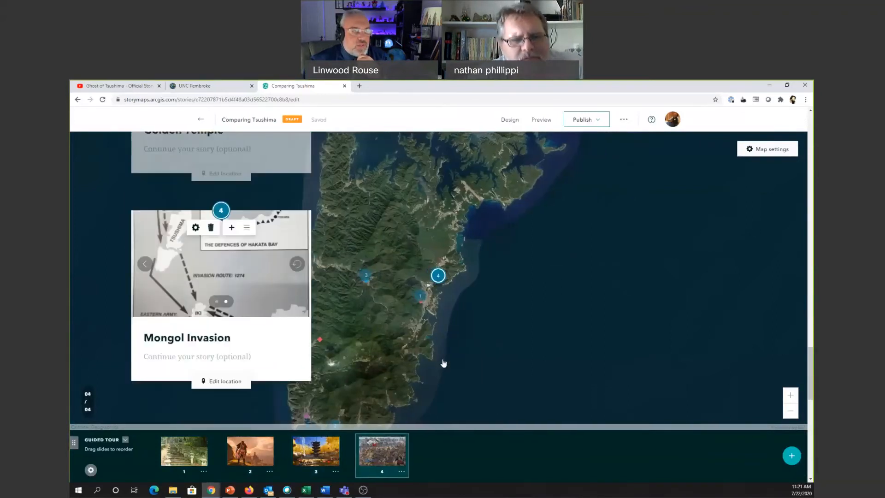
{"action": "scroll", "coordinate": [442, 360], "scroll_direction": "up", "scroll_amount": 3}
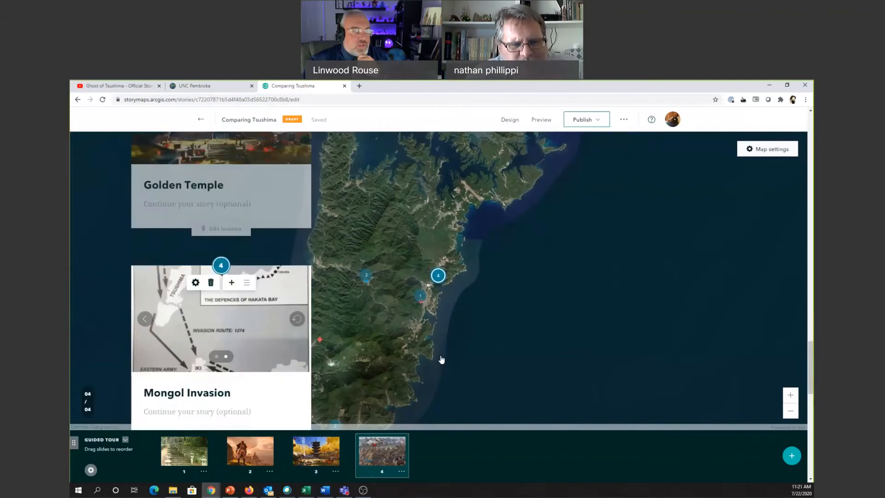
{"action": "scroll", "coordinate": [441, 358], "scroll_direction": "up", "scroll_amount": 6}
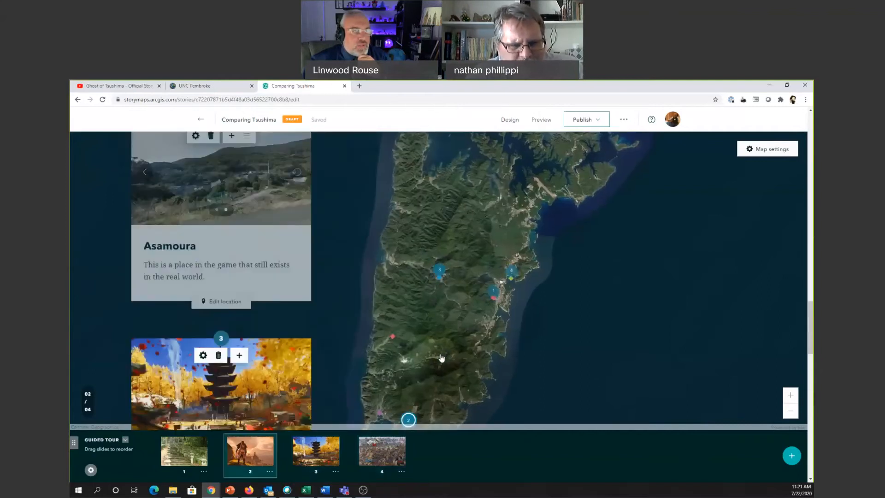
{"action": "scroll", "coordinate": [441, 358], "scroll_direction": "up", "scroll_amount": 4}
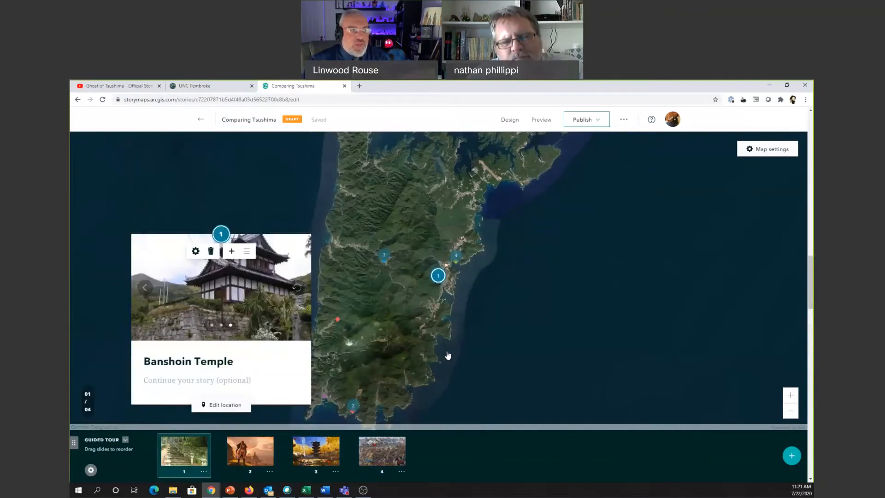
{"action": "scroll", "coordinate": [447, 355], "scroll_direction": "down", "scroll_amount": 1}
{"action": "scroll", "coordinate": [447, 355], "scroll_direction": "down", "scroll_amount": 3}
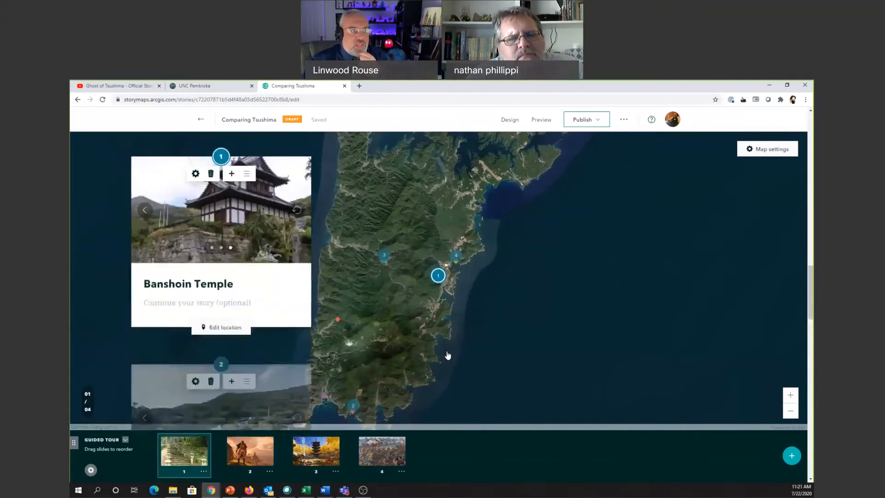
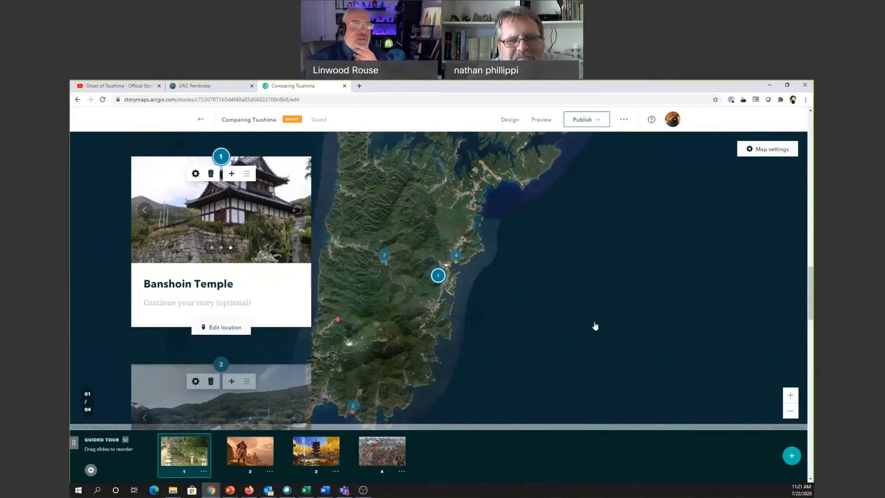
{"action": "left_click_drag", "start_coordinate": [498, 366], "coordinate": [547, 352]}
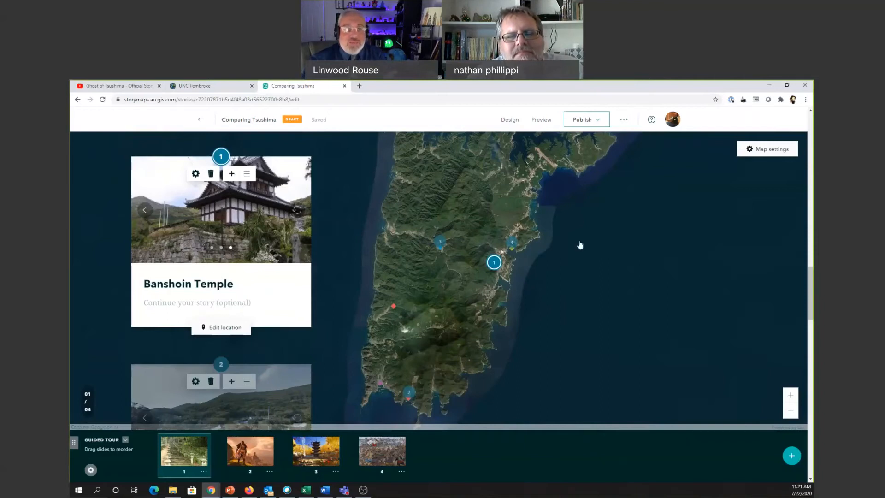
Try the Canvas Light, Human Geography Dark, Canvas Dark and Imagery (Firefly) basemaps on the guided tour map.
{"action": "left_click", "coordinate": [778, 148]}
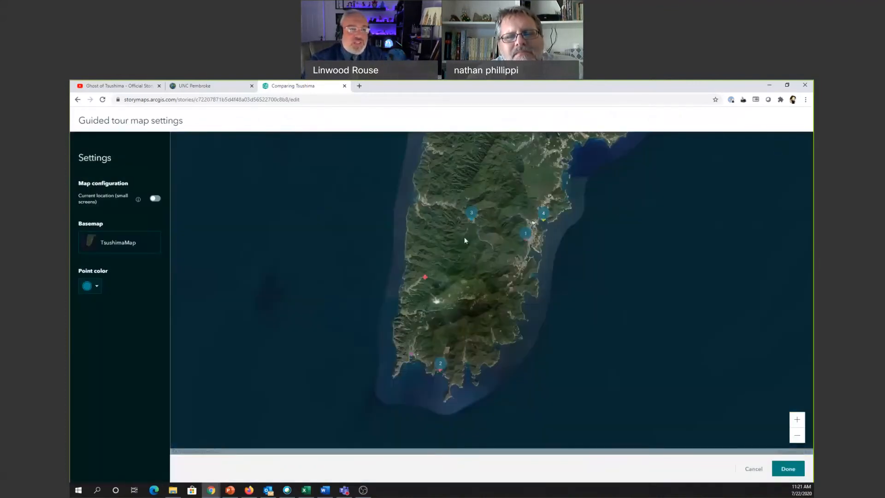
{"action": "left_click", "coordinate": [114, 244]}
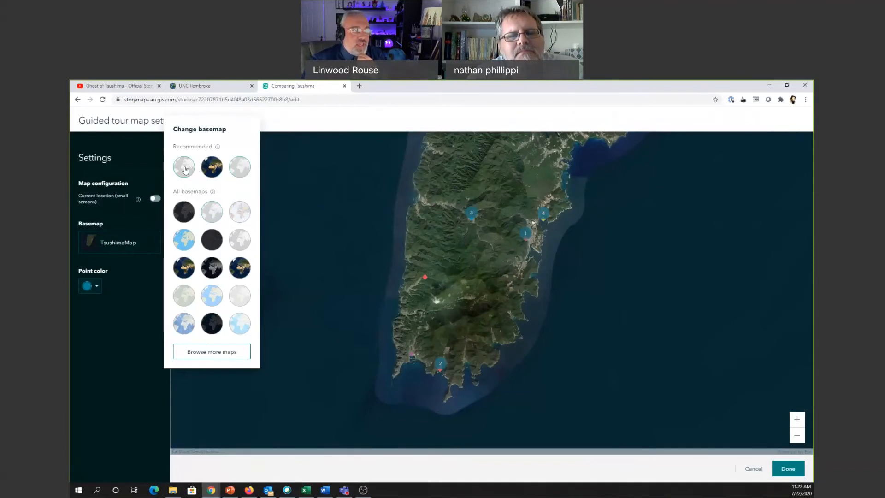
{"action": "left_click", "coordinate": [245, 169]}
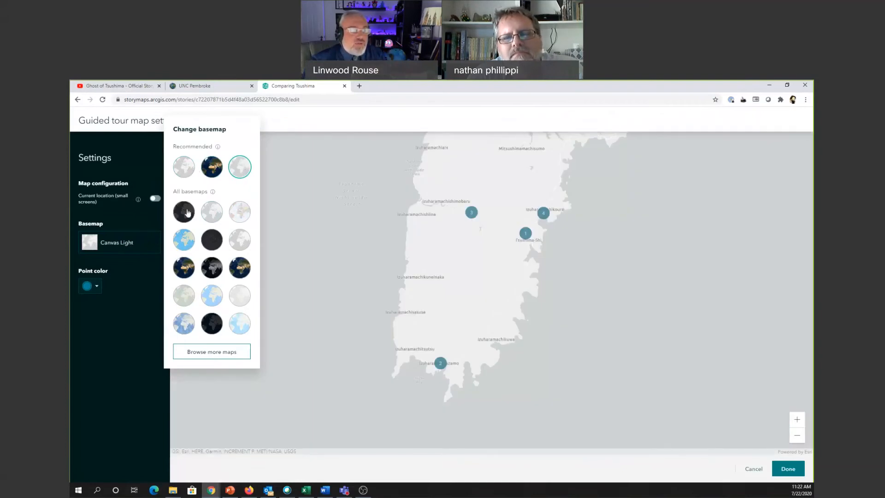
{"action": "left_click", "coordinate": [212, 246]}
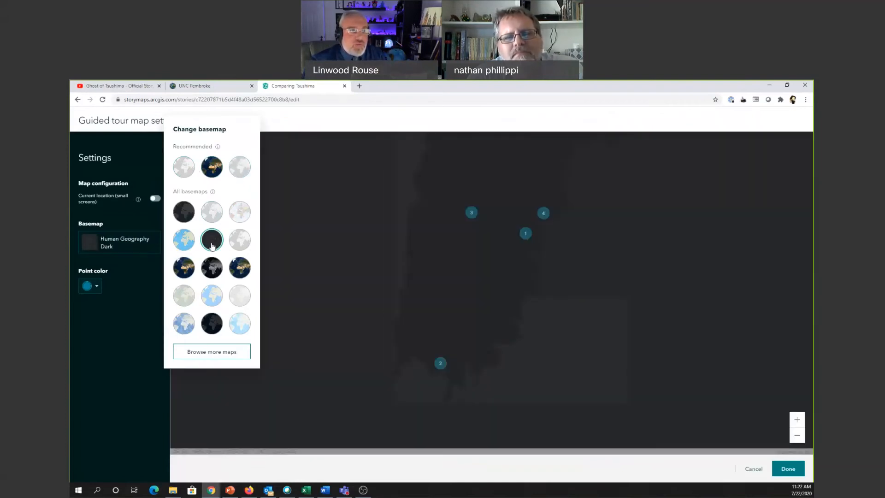
{"action": "left_click", "coordinate": [184, 214]}
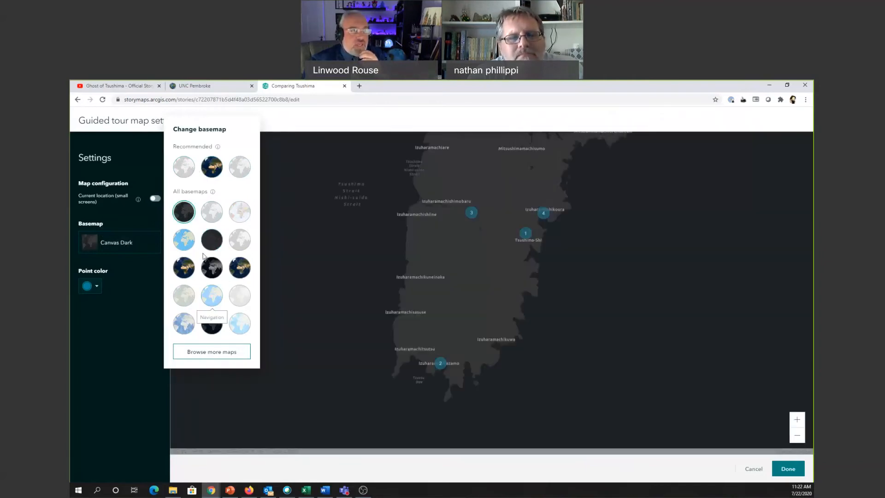
{"action": "left_click", "coordinate": [212, 270]}
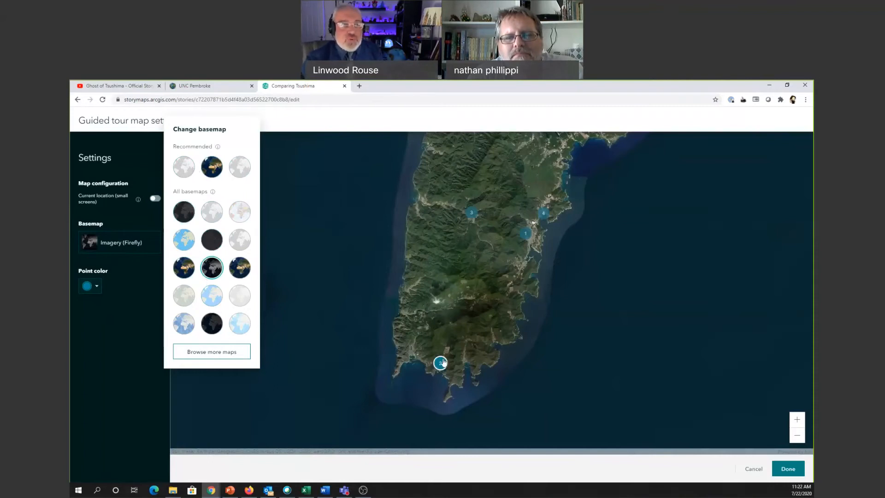
Set the guided tour's basemap to TsuMap from the user's own maps and apply the map settings.
{"action": "left_click", "coordinate": [208, 353]}
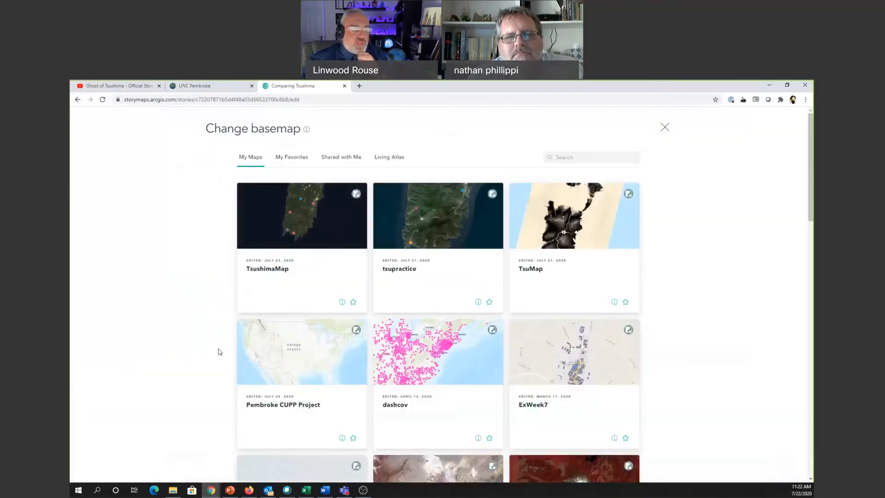
{"action": "left_click", "coordinate": [553, 237]}
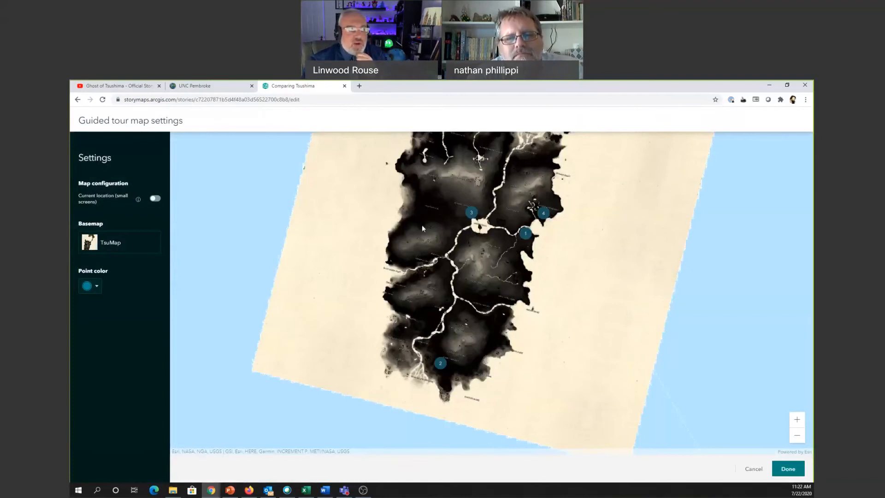
{"action": "left_click", "coordinate": [788, 469]}
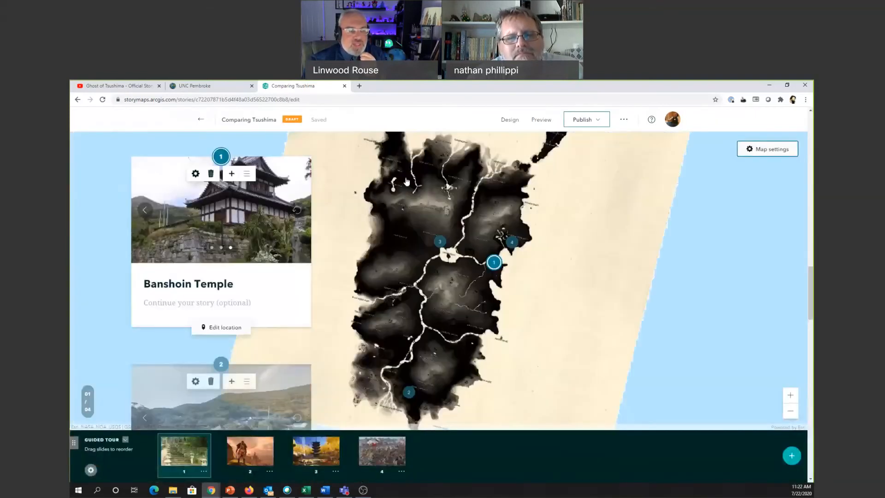
Review how the four guided tour slides look on the TsuMap basemap, and check the credits area at the story's end.
{"action": "scroll", "coordinate": [247, 273], "scroll_direction": "down", "scroll_amount": 5}
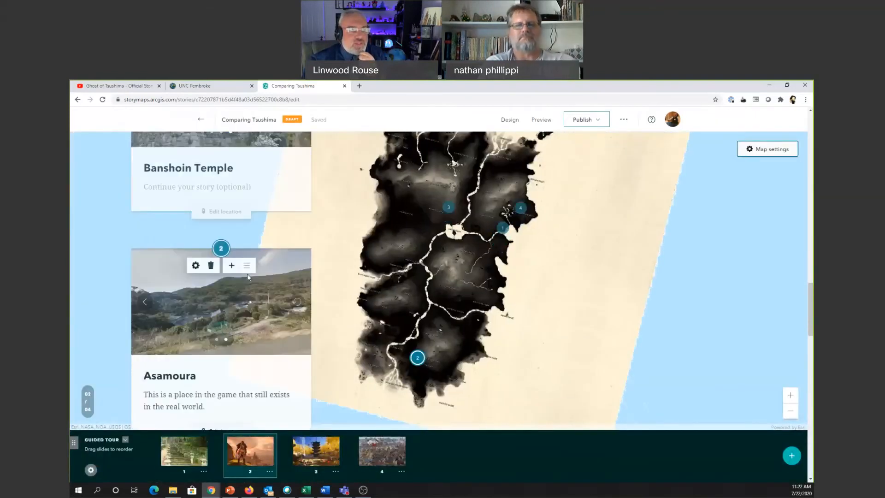
{"action": "scroll", "coordinate": [247, 276], "scroll_direction": "down", "scroll_amount": 5}
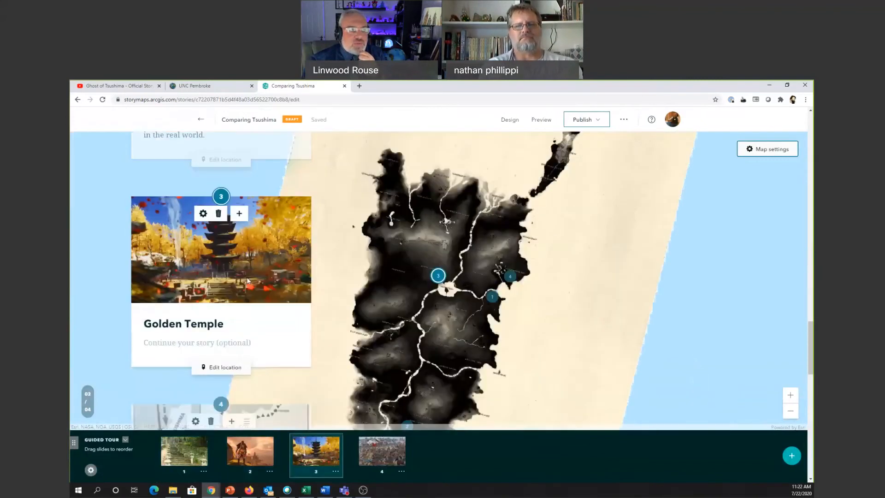
{"action": "scroll", "coordinate": [247, 277], "scroll_direction": "down", "scroll_amount": 3}
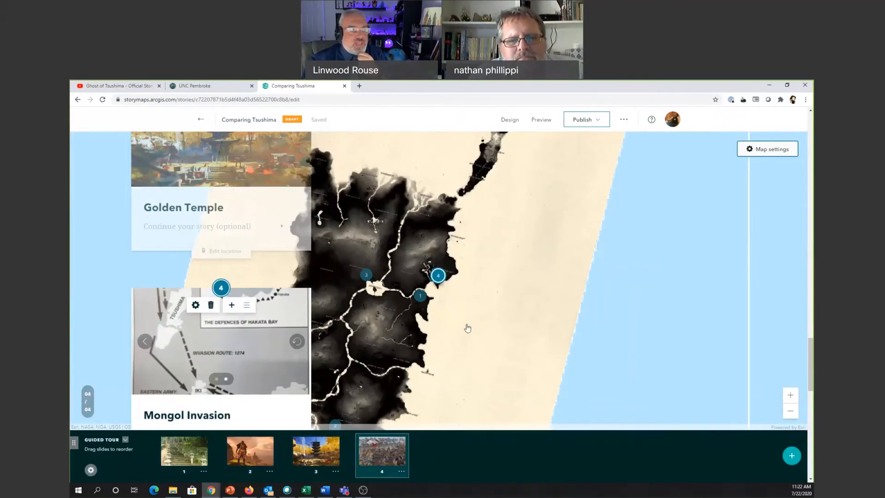
{"action": "scroll", "coordinate": [250, 337], "scroll_direction": "down", "scroll_amount": 3}
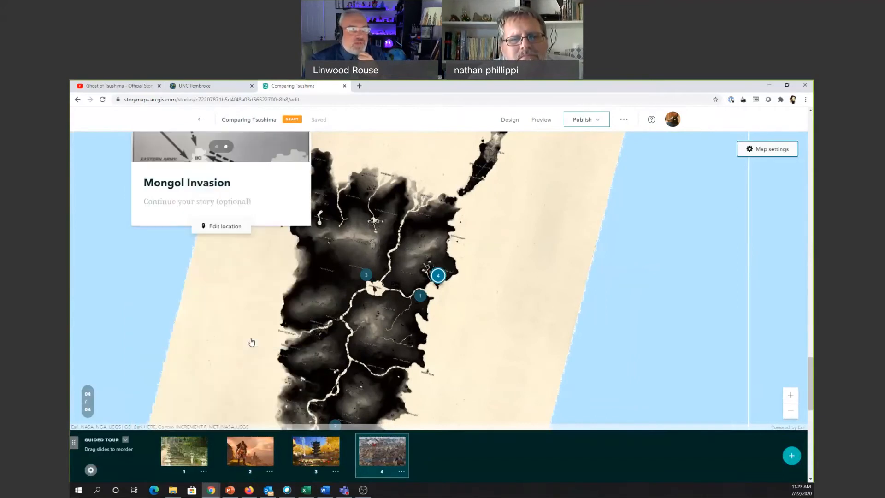
{"action": "scroll", "coordinate": [250, 338], "scroll_direction": "up", "scroll_amount": 4}
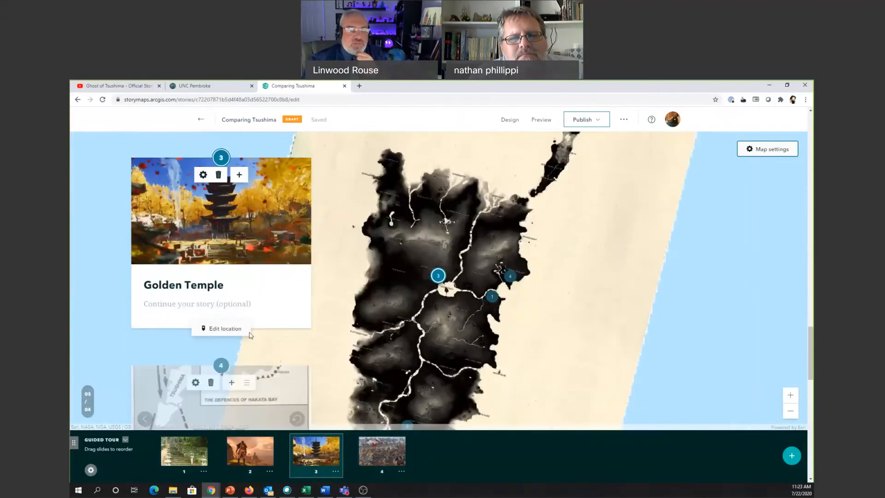
{"action": "scroll", "coordinate": [250, 332], "scroll_direction": "up", "scroll_amount": 3}
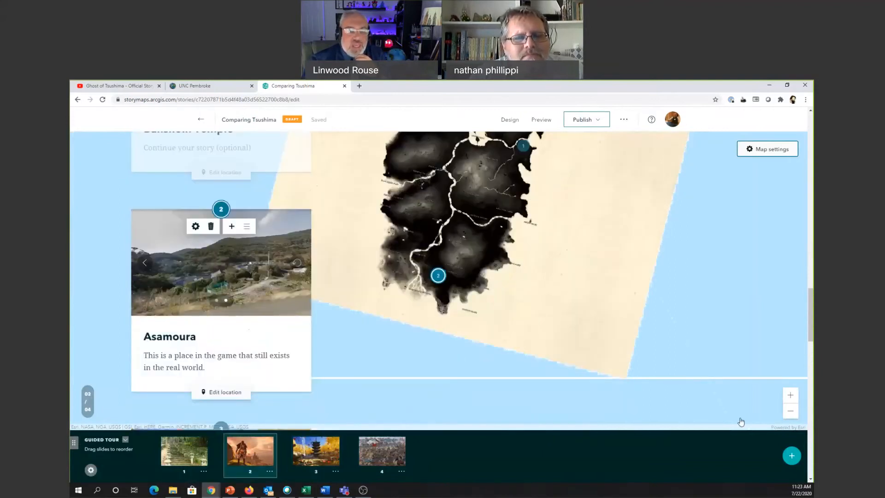
{"action": "scroll", "coordinate": [729, 456], "scroll_direction": "down", "scroll_amount": 6}
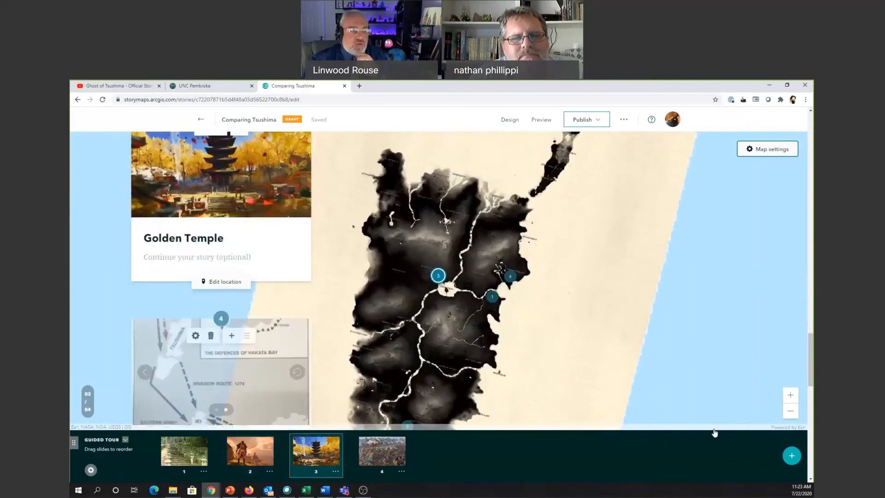
{"action": "scroll", "coordinate": [391, 450], "scroll_direction": "up", "scroll_amount": 5}
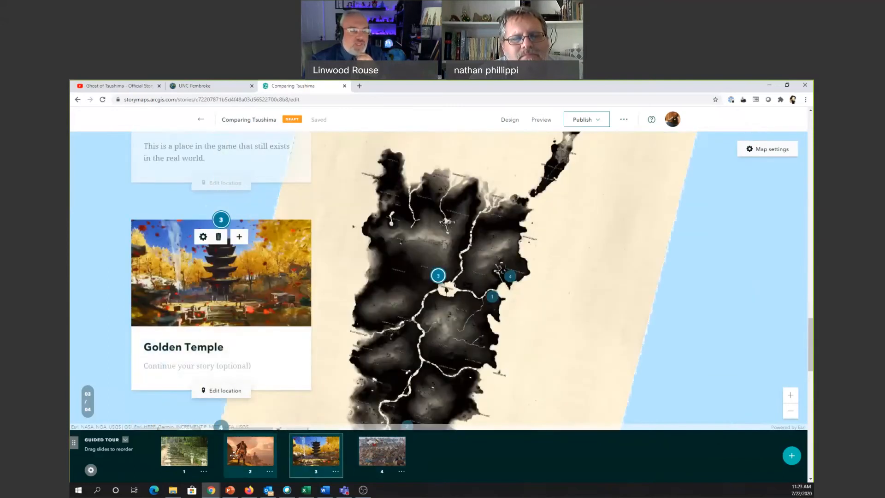
{"action": "scroll", "coordinate": [604, 381], "scroll_direction": "up", "scroll_amount": 2}
{"action": "scroll", "coordinate": [604, 381], "scroll_direction": "down", "scroll_amount": 3}
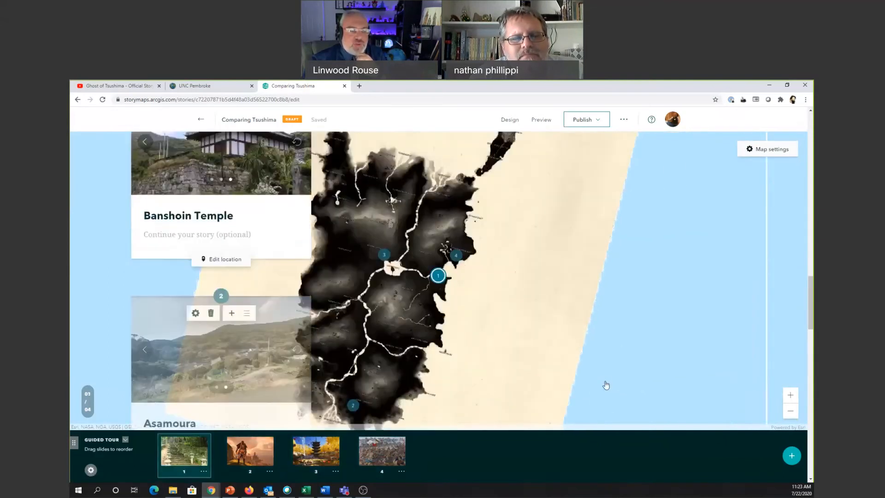
{"action": "scroll", "coordinate": [606, 389], "scroll_direction": "down", "scroll_amount": 7}
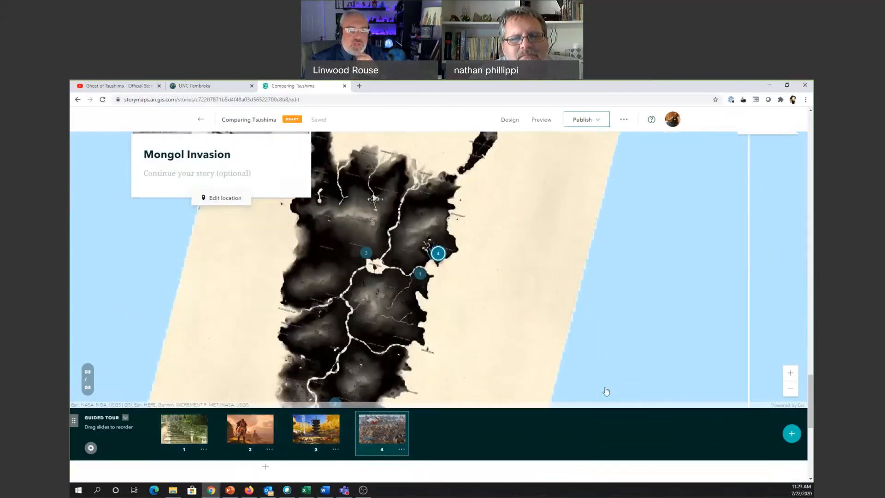
{"action": "scroll", "coordinate": [605, 388], "scroll_direction": "down", "scroll_amount": 5}
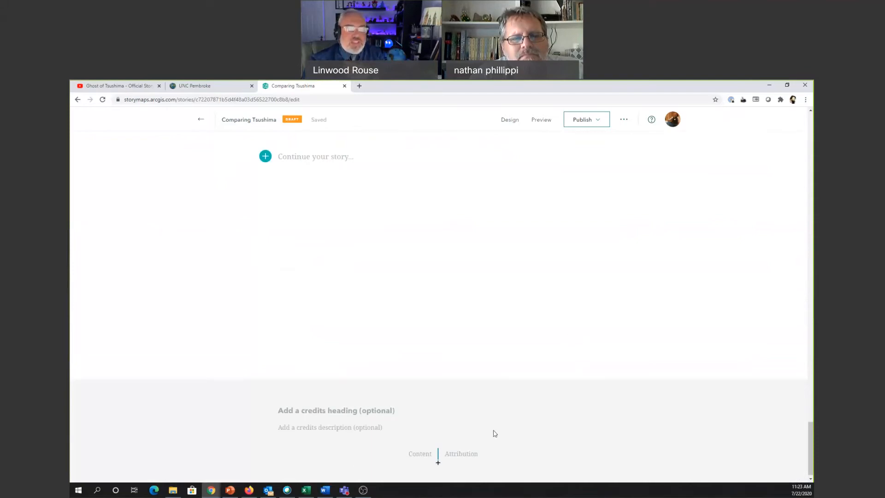
{"action": "scroll", "coordinate": [552, 409], "scroll_direction": "up", "scroll_amount": 4}
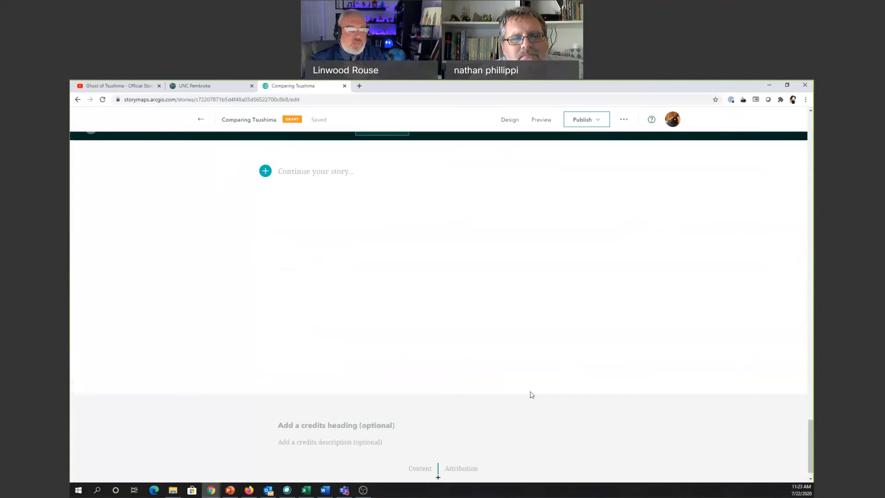
{"action": "scroll", "coordinate": [530, 390], "scroll_direction": "up", "scroll_amount": 1}
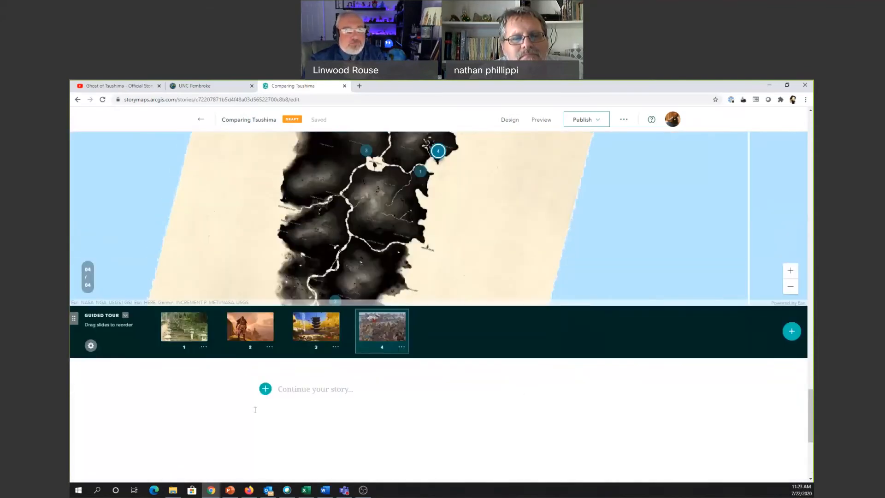
Look at the floating and docked panel layouts offered for a sidecar block below the guided tour, without adding one.
{"action": "left_click", "coordinate": [266, 389]}
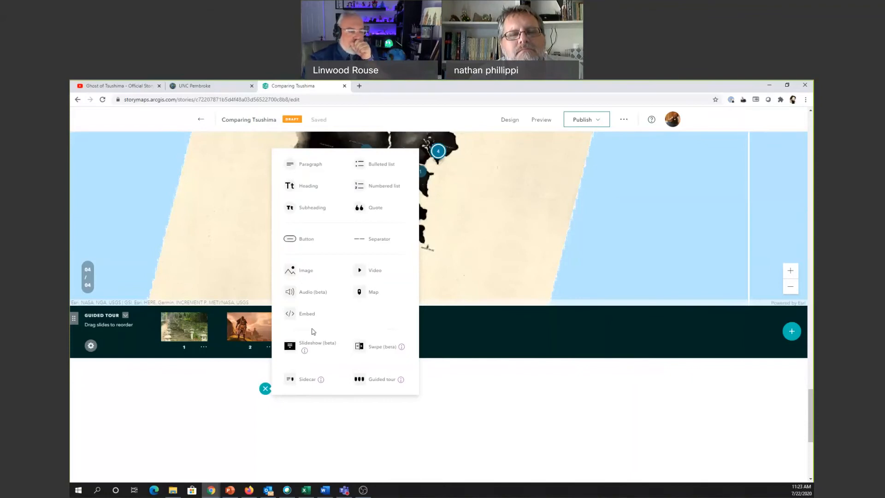
{"action": "scroll", "coordinate": [366, 347], "scroll_direction": "down", "scroll_amount": 1}
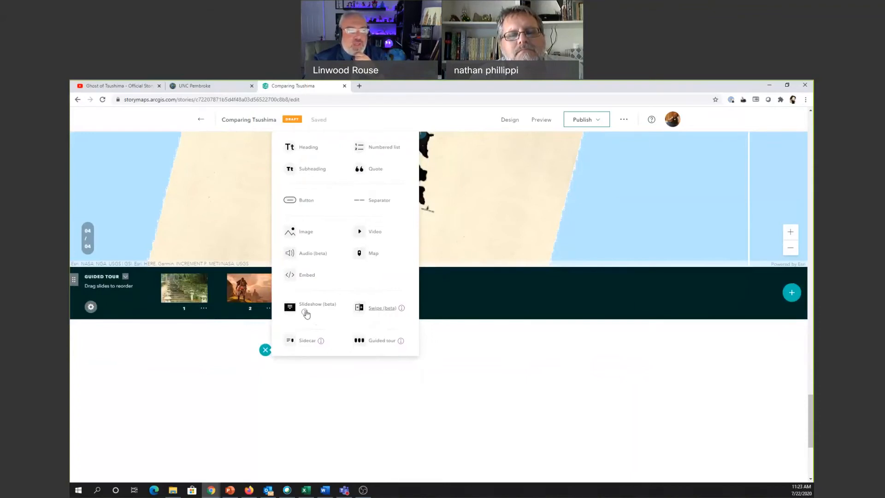
{"action": "left_click", "coordinate": [306, 341]}
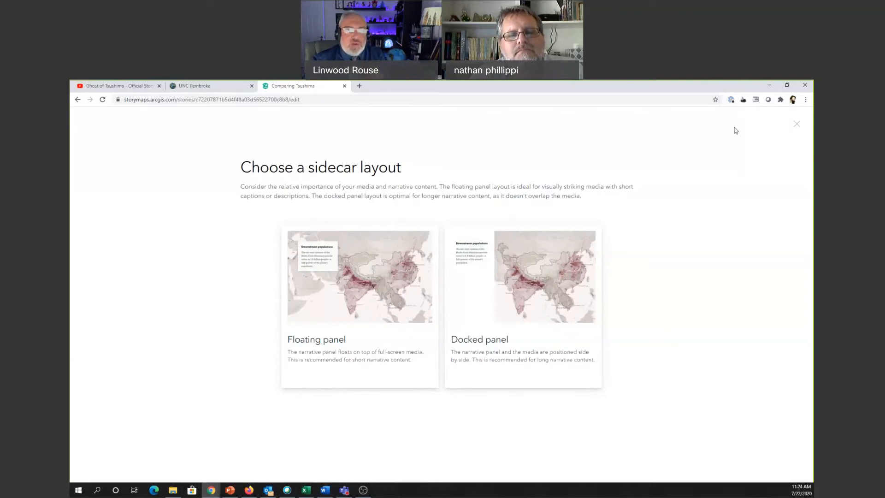
{"action": "left_click", "coordinate": [796, 124]}
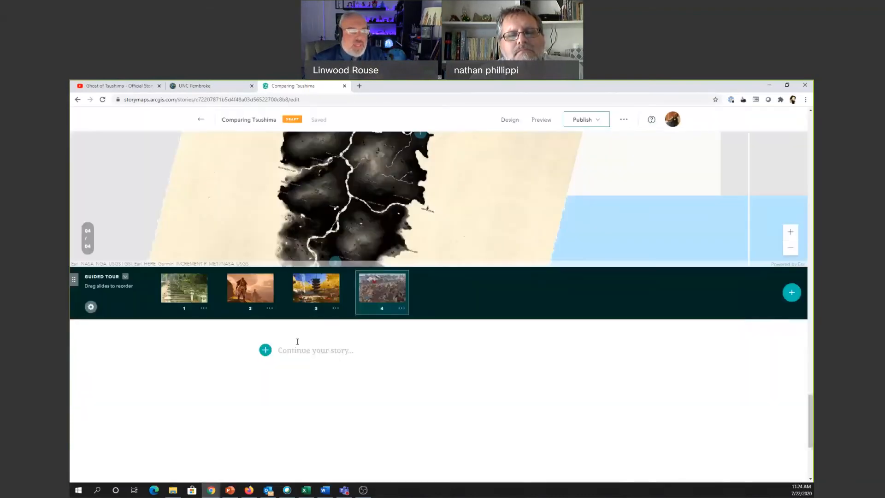
Add a slideshow block below the guided tour and read through its two introduction pages.
{"action": "left_click", "coordinate": [266, 350]}
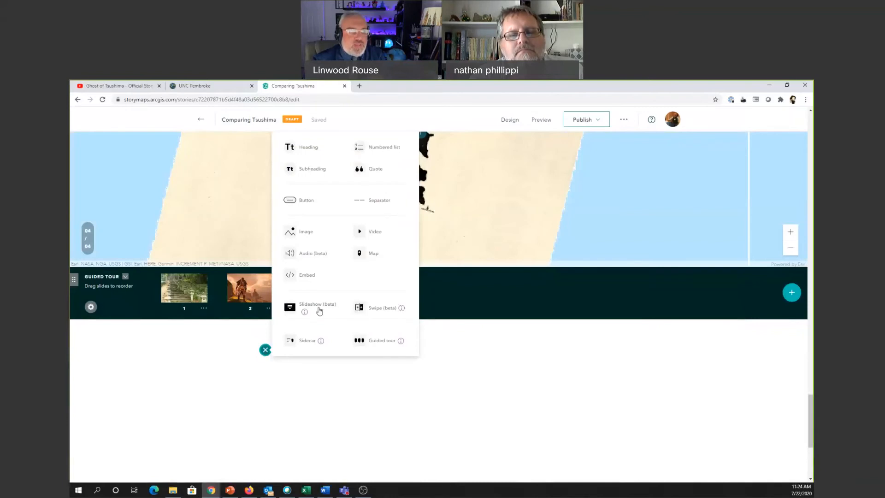
{"action": "left_click", "coordinate": [318, 307]}
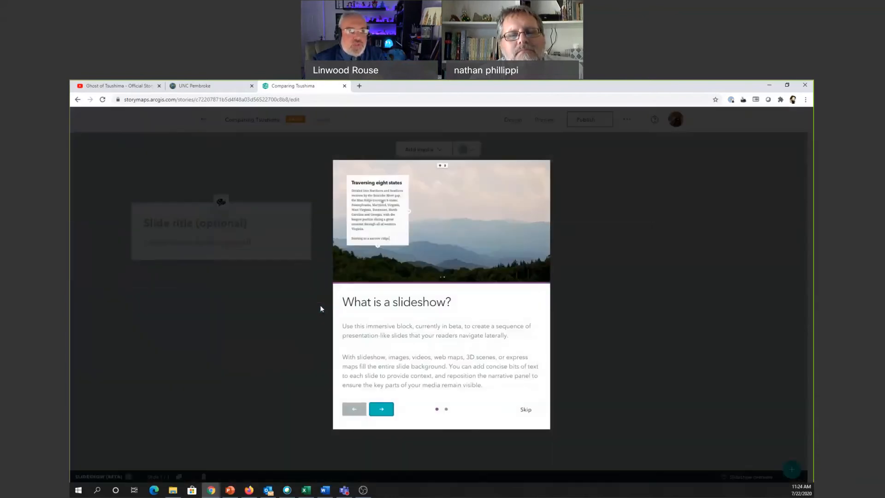
{"action": "left_click", "coordinate": [382, 409]}
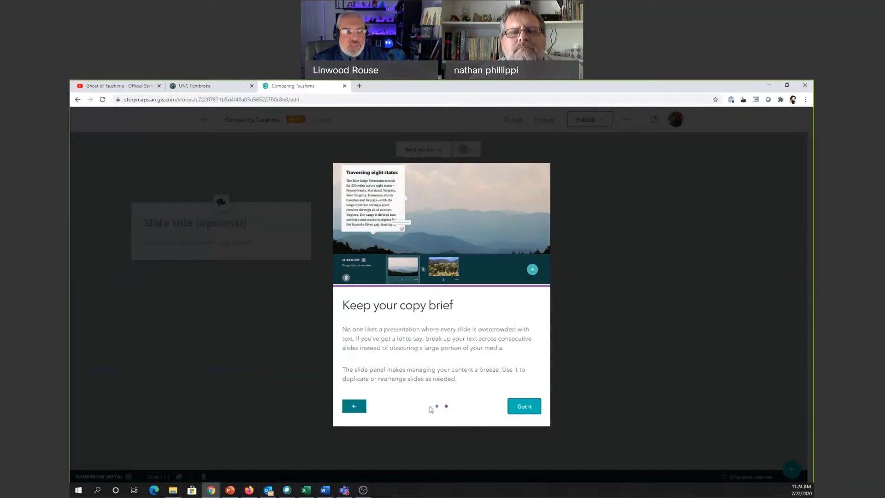
{"action": "left_click", "coordinate": [522, 405]}
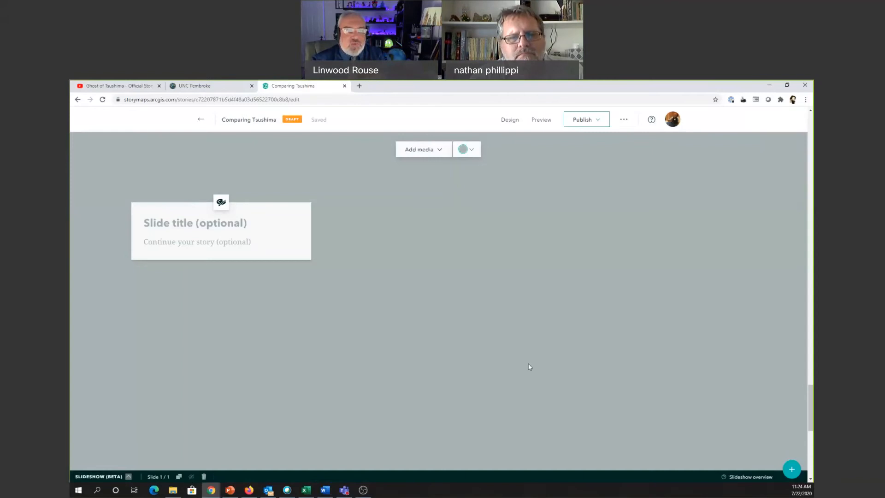
Delete the empty slideshow's only slide to remove the slideshow from the story.
{"action": "scroll", "coordinate": [747, 204], "scroll_direction": "up", "scroll_amount": 2}
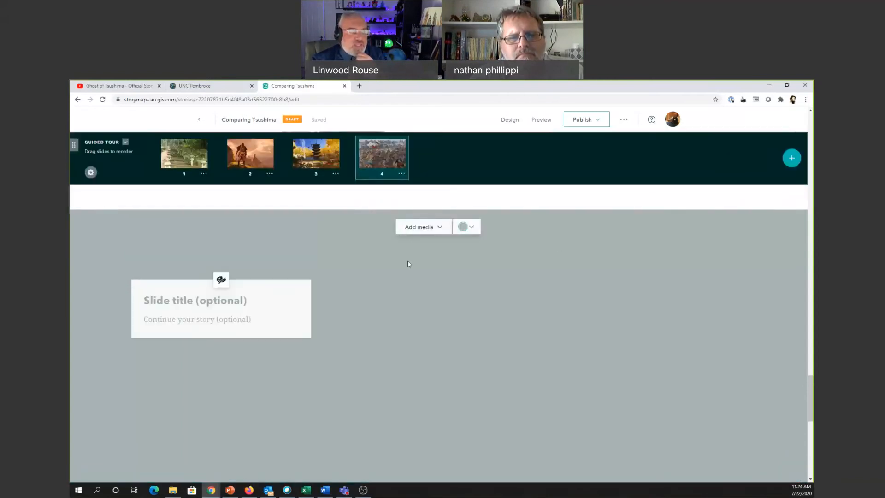
{"action": "scroll", "coordinate": [408, 263], "scroll_direction": "down", "scroll_amount": 4}
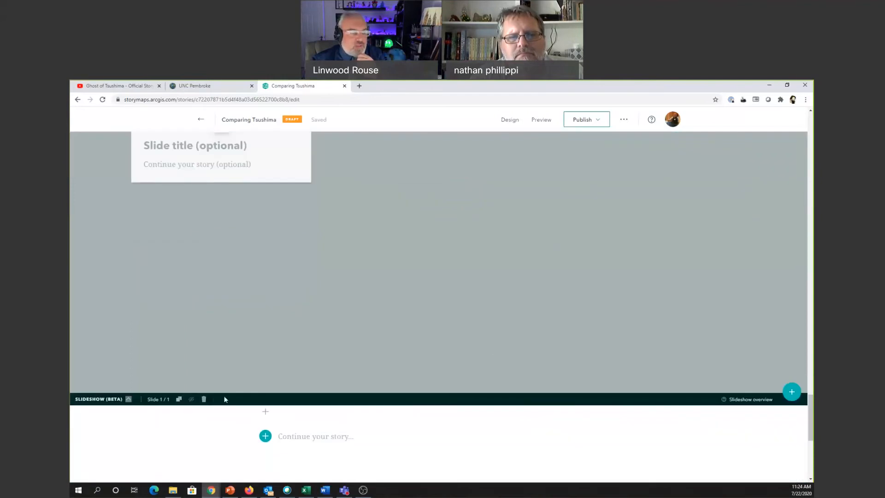
{"action": "left_click", "coordinate": [203, 398]}
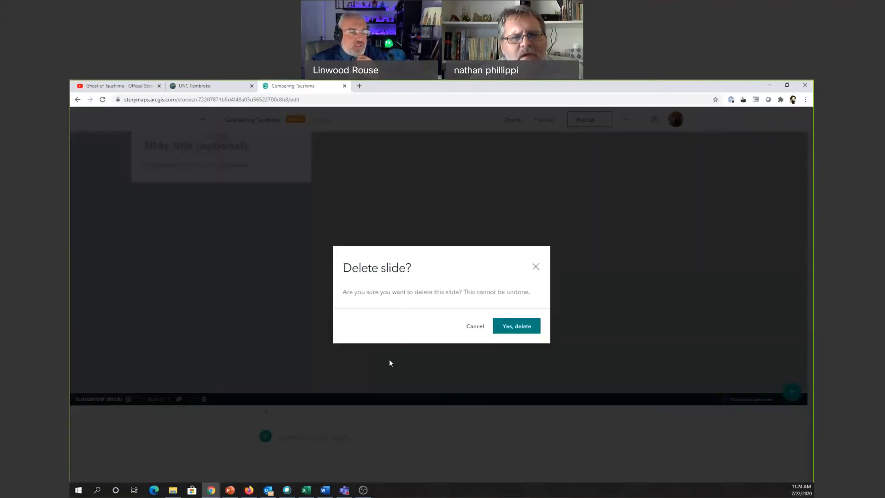
{"action": "left_click", "coordinate": [519, 328]}
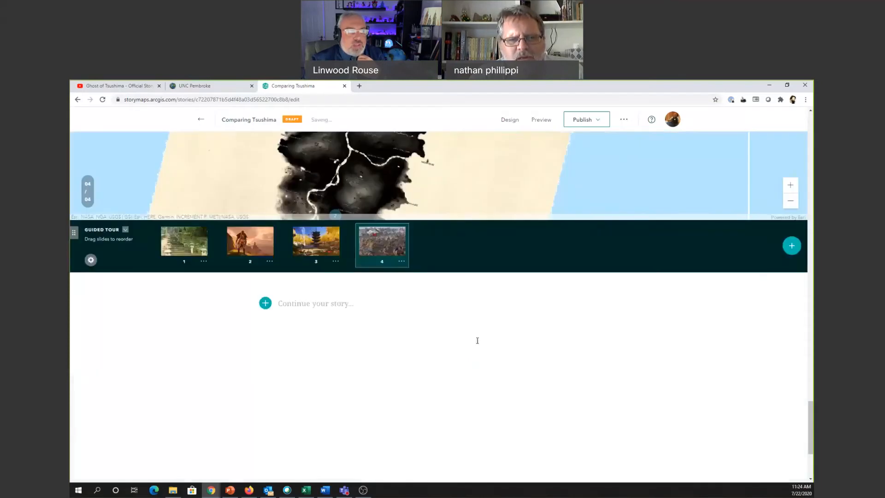
Try the other two cover layouts in the story's design settings and return to the full-image cover.
{"action": "scroll", "coordinate": [477, 340], "scroll_direction": "up", "scroll_amount": 10}
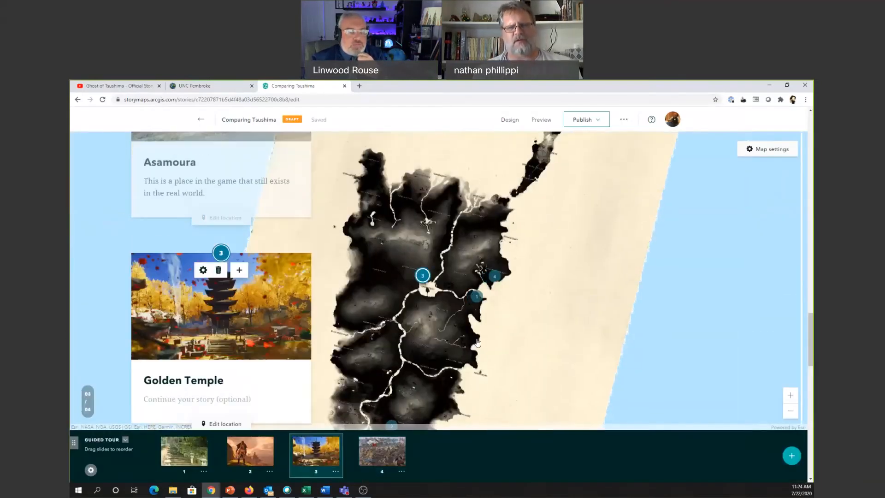
{"action": "scroll", "coordinate": [477, 342], "scroll_direction": "up", "scroll_amount": 3}
{"action": "scroll", "coordinate": [478, 341], "scroll_direction": "up", "scroll_amount": 10}
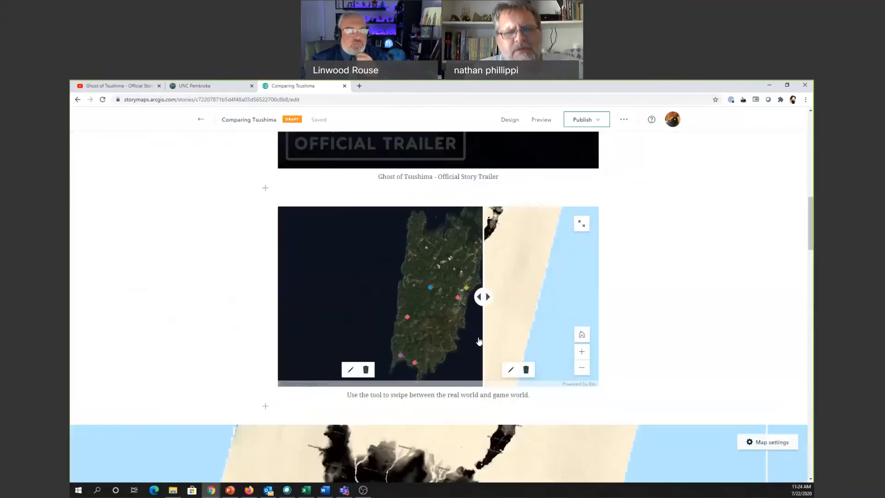
{"action": "scroll", "coordinate": [479, 337], "scroll_direction": "up", "scroll_amount": 5}
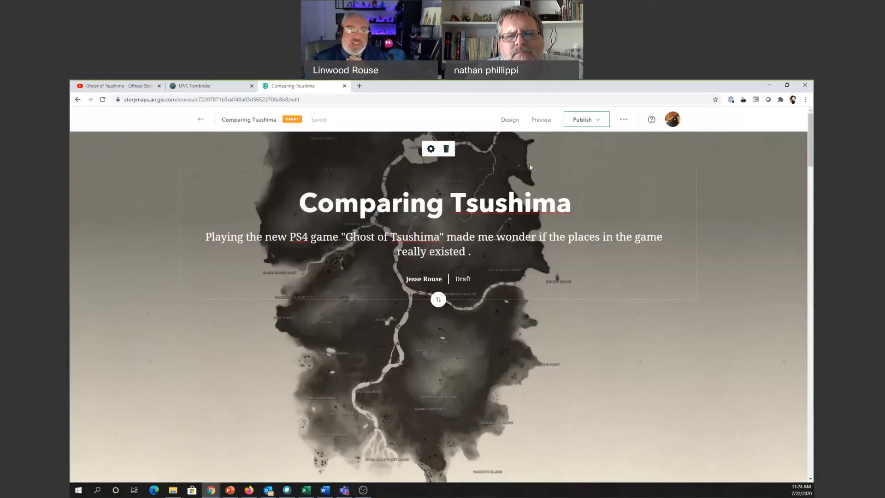
{"action": "left_click", "coordinate": [509, 123]}
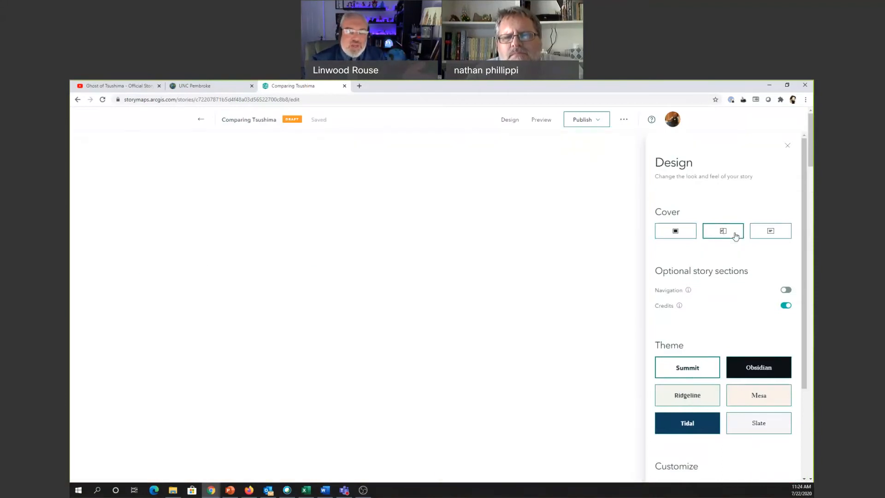
{"action": "left_click", "coordinate": [771, 230]}
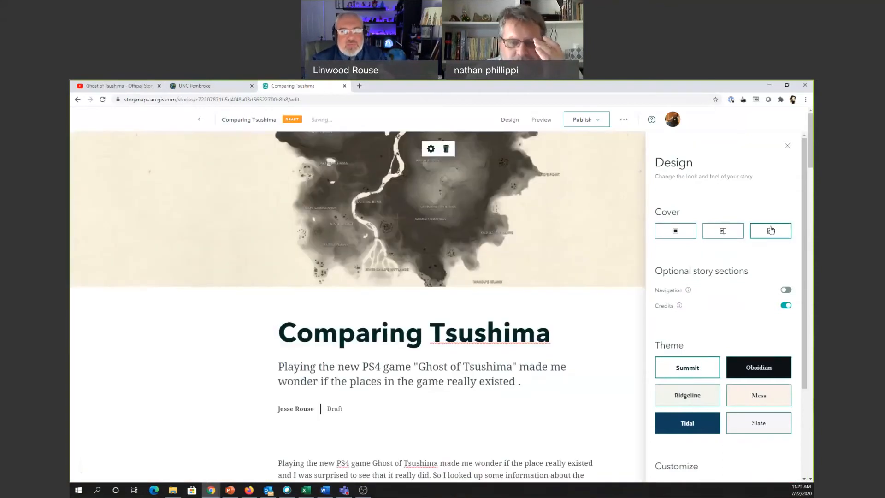
{"action": "left_click", "coordinate": [676, 231]}
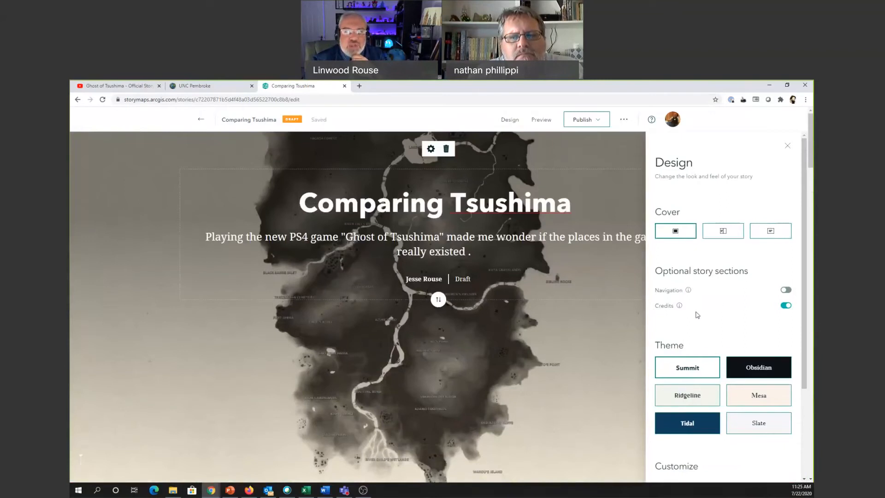
Examine the theme, accent color, font pairing and logo options in the story's design settings.
{"action": "scroll", "coordinate": [697, 315], "scroll_direction": "down", "scroll_amount": 3}
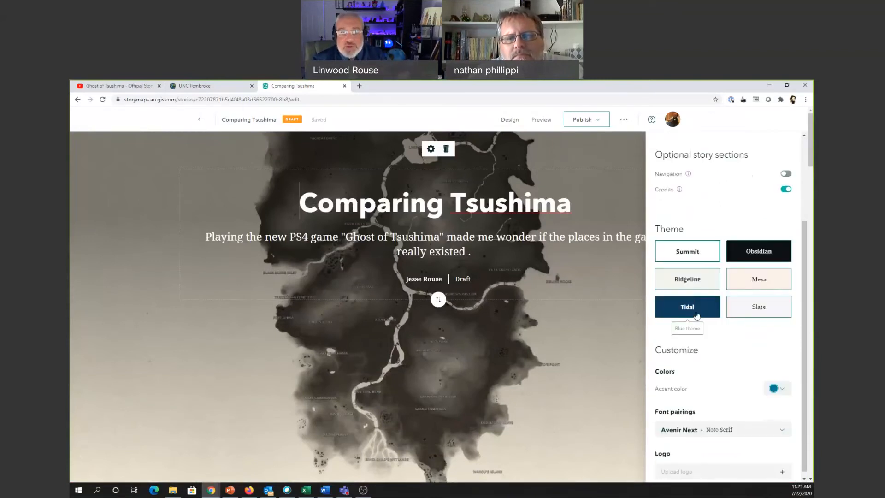
{"action": "scroll", "coordinate": [696, 315], "scroll_direction": "down", "scroll_amount": 1}
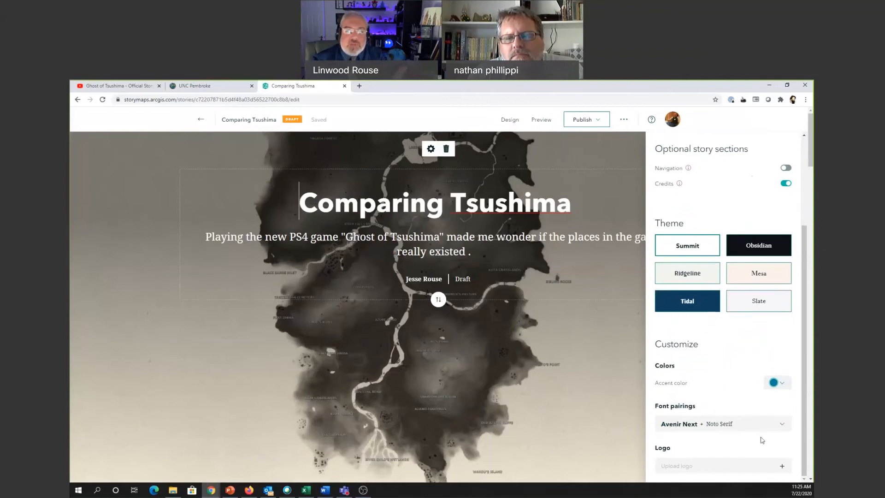
{"action": "scroll", "coordinate": [744, 449], "scroll_direction": "down", "scroll_amount": 2}
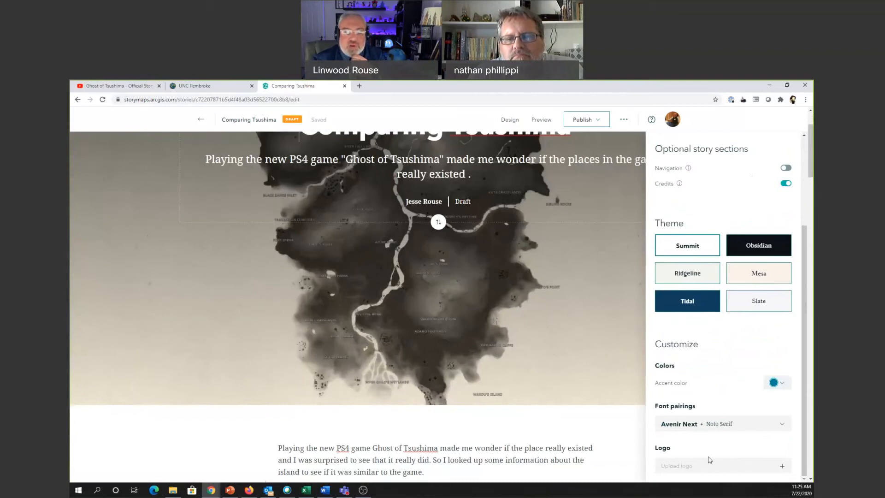
{"action": "scroll", "coordinate": [711, 459], "scroll_direction": "up", "scroll_amount": 4}
{"action": "scroll", "coordinate": [737, 360], "scroll_direction": "up", "scroll_amount": 1}
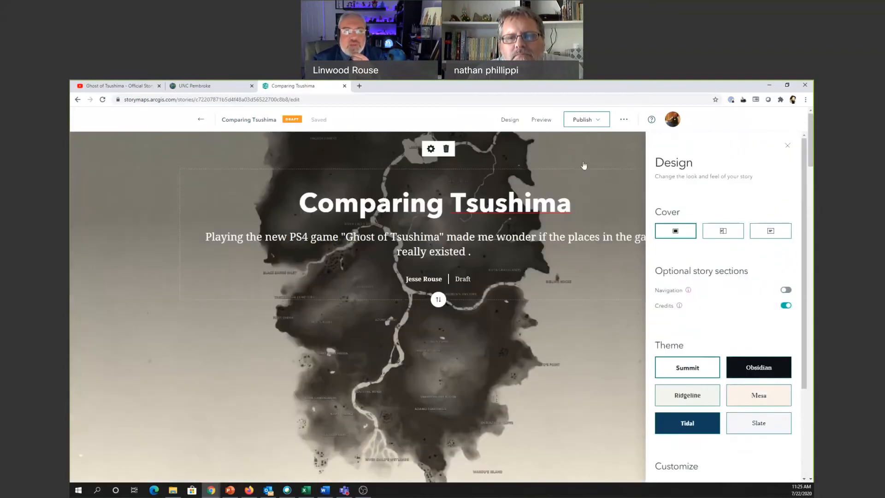
Preview the story in the desktop and tablet layouts, reviewing the tablet version from the cover to the Mongol Invasion slide.
{"action": "left_click", "coordinate": [544, 120]}
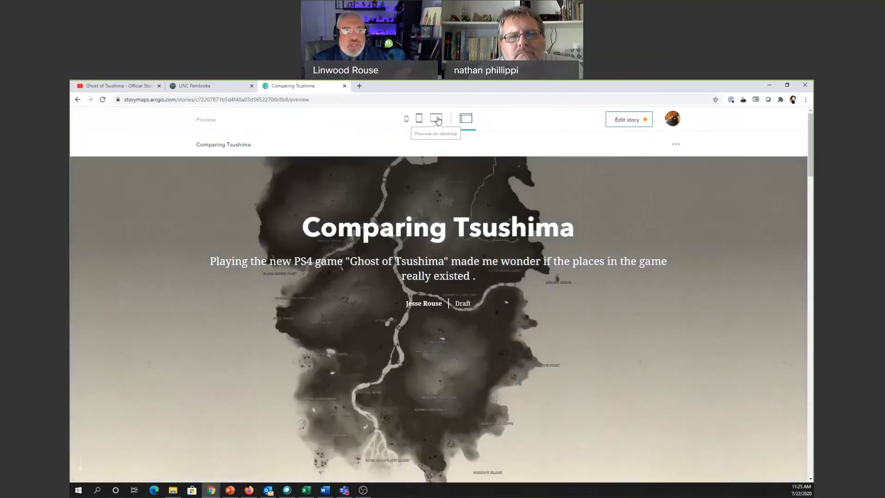
{"action": "left_click", "coordinate": [437, 121]}
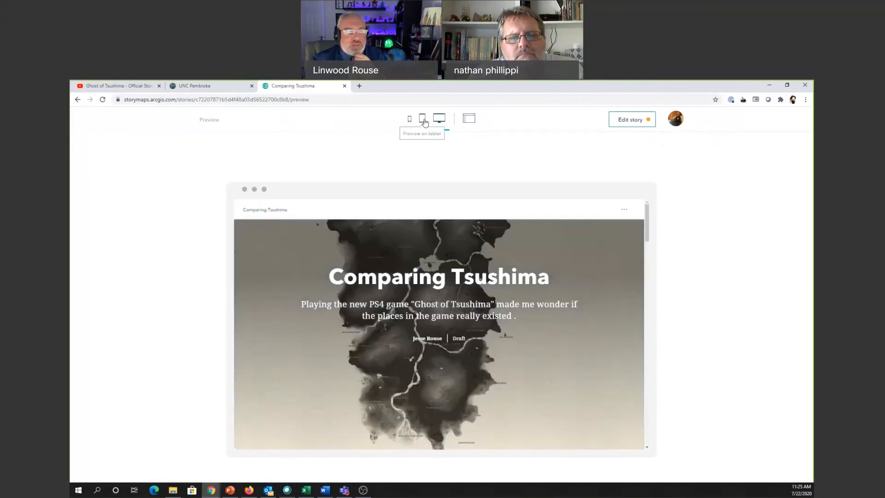
{"action": "left_click", "coordinate": [424, 122]}
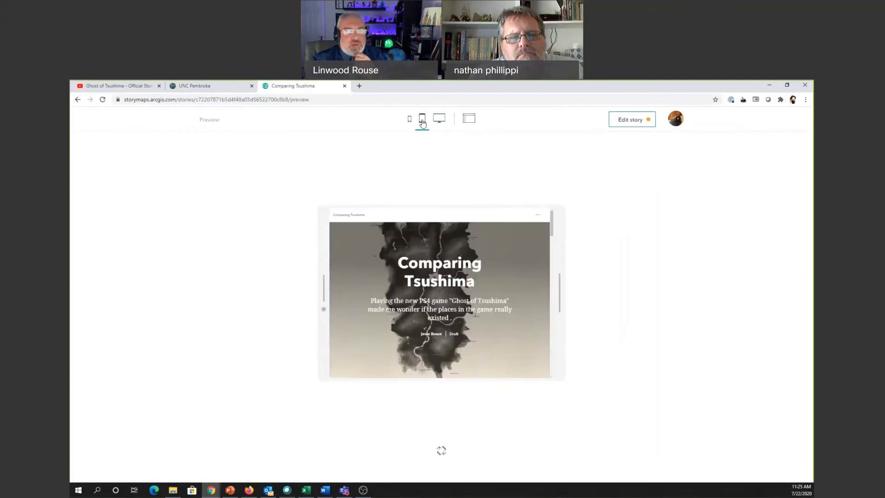
{"action": "scroll", "coordinate": [449, 293], "scroll_direction": "down", "scroll_amount": 5}
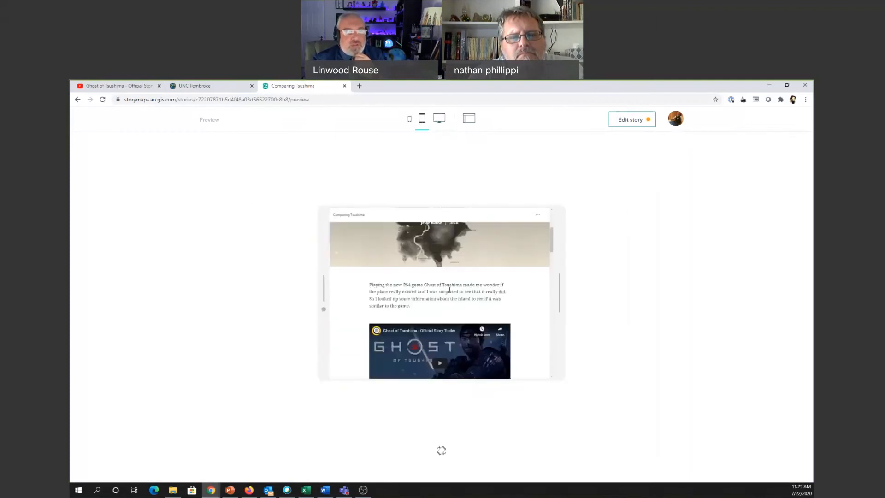
{"action": "scroll", "coordinate": [450, 293], "scroll_direction": "down", "scroll_amount": 5}
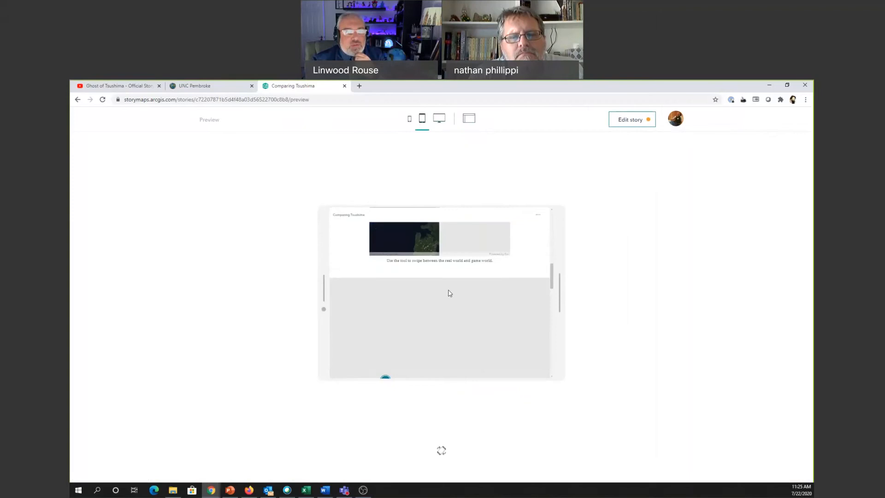
{"action": "scroll", "coordinate": [449, 293], "scroll_direction": "down", "scroll_amount": 3}
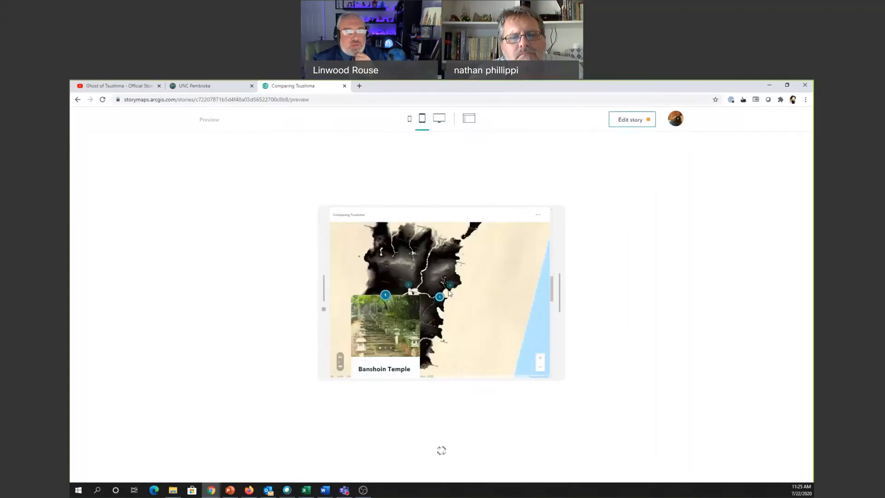
{"action": "scroll", "coordinate": [449, 293], "scroll_direction": "down", "scroll_amount": 5}
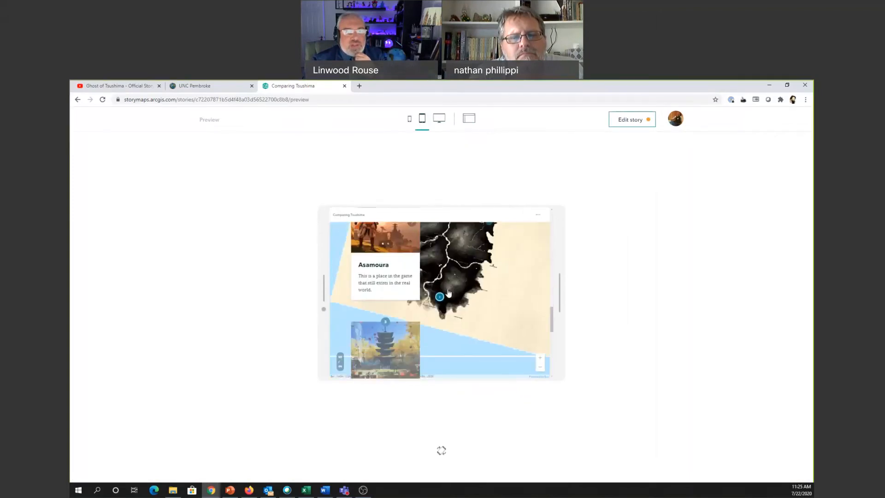
{"action": "scroll", "coordinate": [449, 293], "scroll_direction": "down", "scroll_amount": 5}
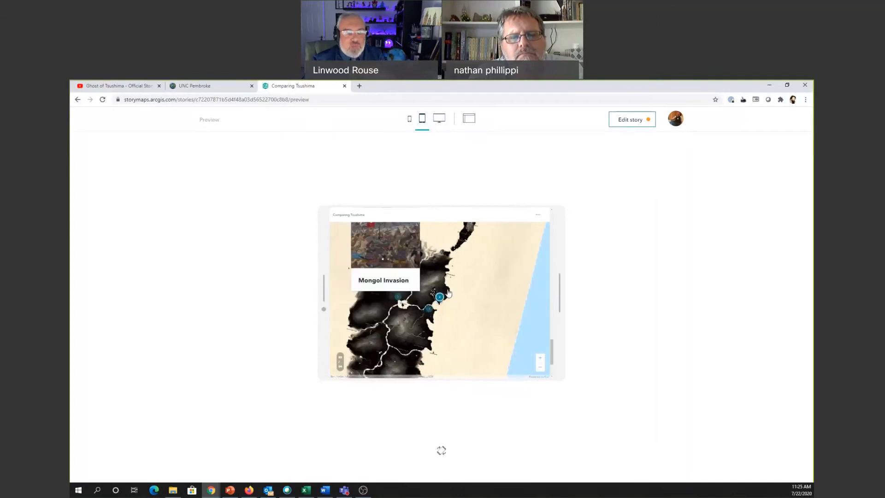
Preview the story in the phone layout through to its end, and rotate the phone to landscape.
{"action": "left_click", "coordinate": [410, 119]}
{"action": "scroll", "coordinate": [468, 317], "scroll_direction": "down", "scroll_amount": 4}
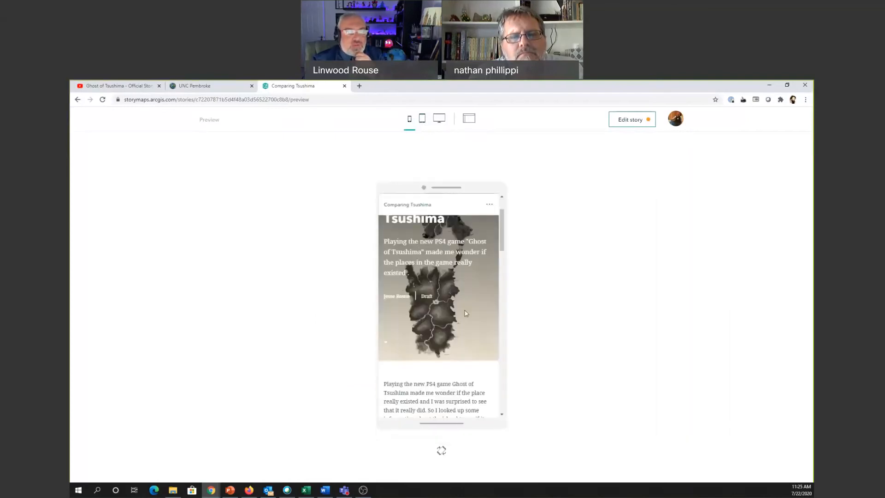
{"action": "scroll", "coordinate": [468, 317], "scroll_direction": "down", "scroll_amount": 10}
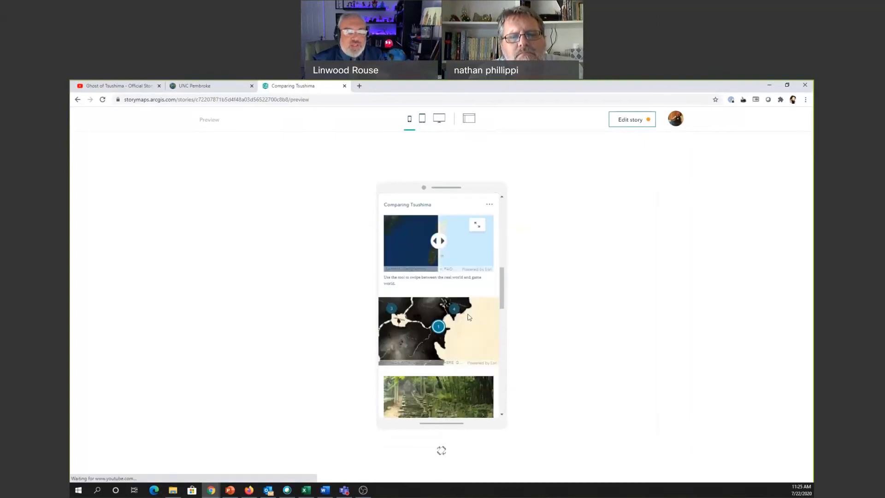
{"action": "scroll", "coordinate": [470, 318], "scroll_direction": "down", "scroll_amount": 6}
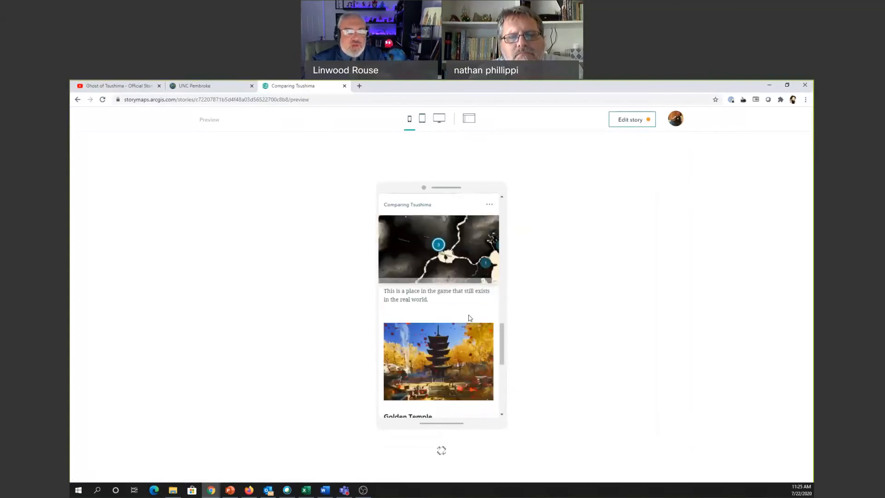
{"action": "scroll", "coordinate": [469, 317], "scroll_direction": "down", "scroll_amount": 2}
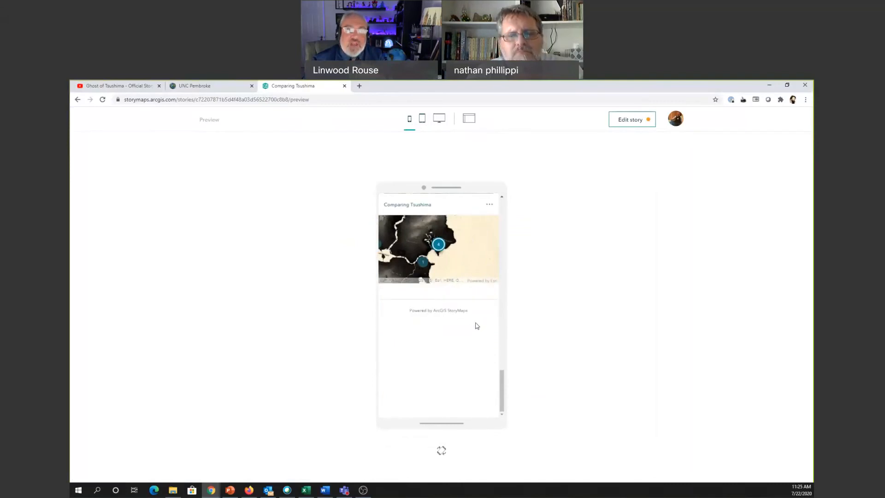
{"action": "left_click", "coordinate": [441, 453]}
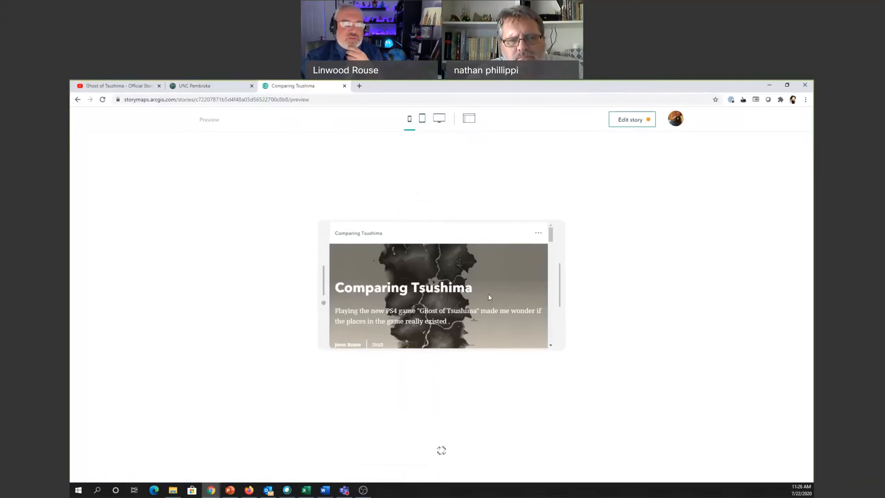
Review the landscape phone preview from the cover through the swipe map to the Asamoura stop and back to Banshoin Temple.
{"action": "scroll", "coordinate": [491, 290], "scroll_direction": "down", "scroll_amount": 1}
{"action": "scroll", "coordinate": [496, 299], "scroll_direction": "down", "scroll_amount": 5}
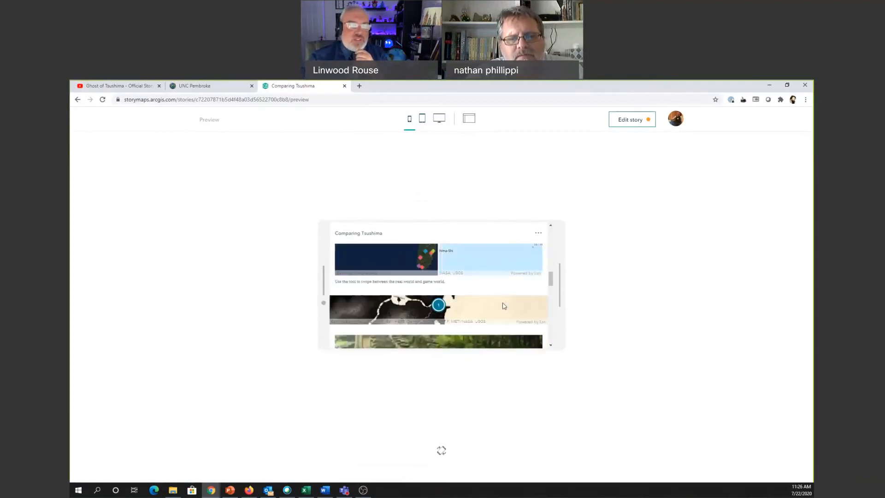
{"action": "scroll", "coordinate": [503, 309], "scroll_direction": "down", "scroll_amount": 3}
{"action": "scroll", "coordinate": [502, 310], "scroll_direction": "down", "scroll_amount": 2}
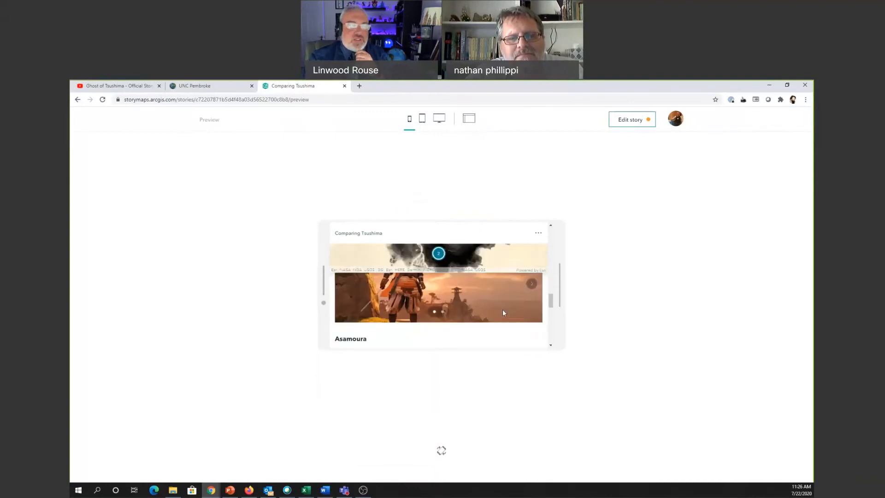
{"action": "scroll", "coordinate": [502, 310], "scroll_direction": "down", "scroll_amount": 2}
{"action": "scroll", "coordinate": [503, 312], "scroll_direction": "up", "scroll_amount": 2}
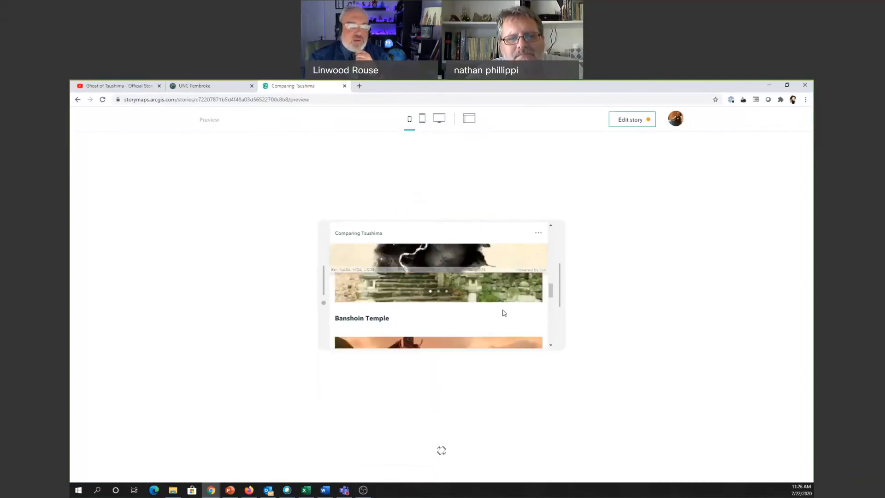
{"action": "scroll", "coordinate": [504, 313], "scroll_direction": "up", "scroll_amount": 1}
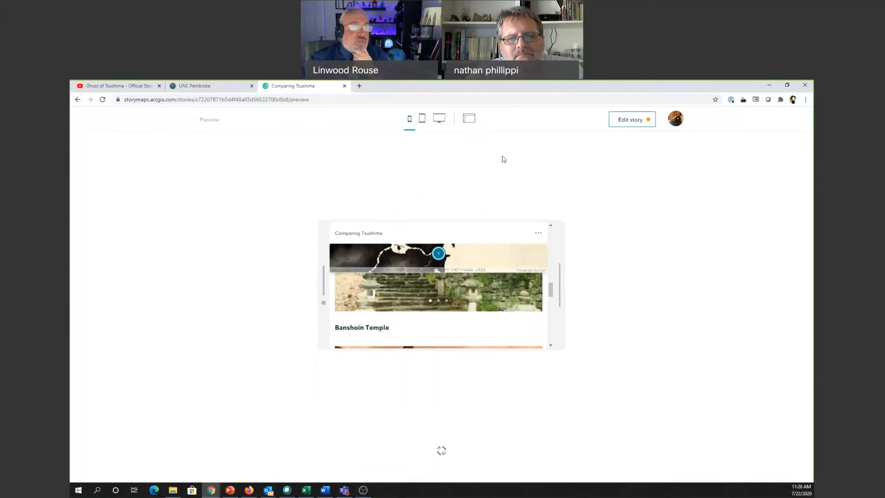
Return from the preview to the story editor and set the story's sharing level to My organization.
{"action": "left_click", "coordinate": [629, 120]}
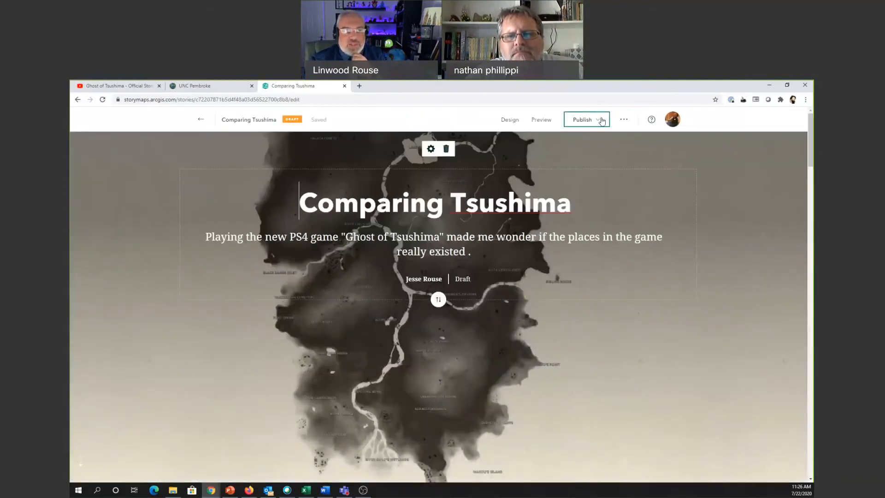
{"action": "left_click", "coordinate": [625, 120]}
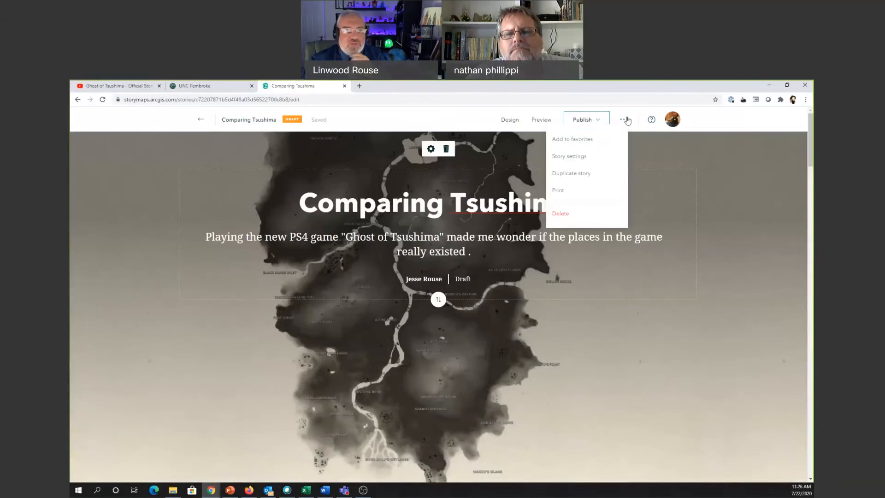
{"action": "left_click", "coordinate": [604, 122]}
{"action": "left_click", "coordinate": [604, 121]}
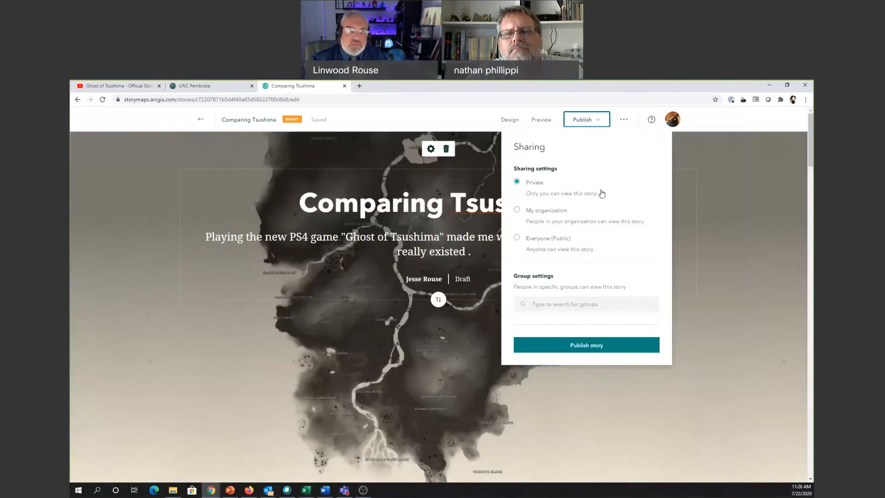
{"action": "left_click", "coordinate": [517, 211]}
{"action": "left_click", "coordinate": [517, 212]}
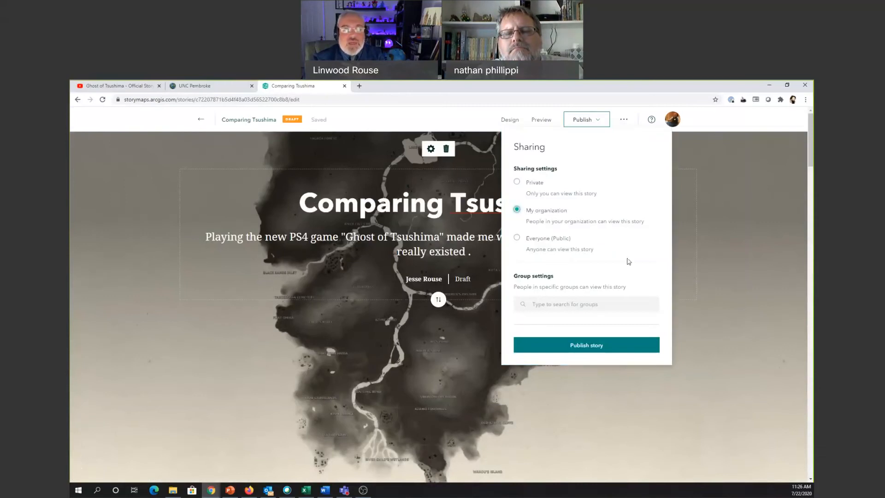
Look through the available sharing groups without choosing one, then publish the story and share TsushimaMap with the organization.
{"action": "left_click", "coordinate": [610, 305]}
{"action": "scroll", "coordinate": [603, 362], "scroll_direction": "down", "scroll_amount": 3}
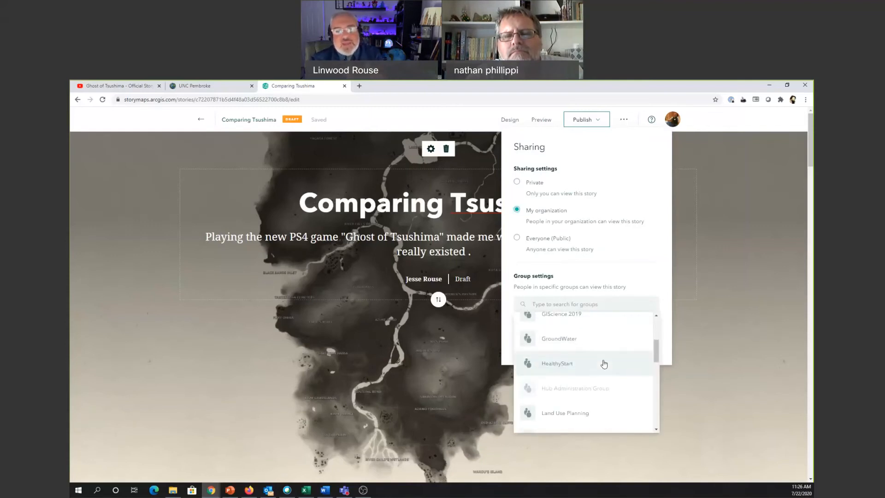
{"action": "scroll", "coordinate": [603, 364], "scroll_direction": "up", "scroll_amount": 2}
{"action": "scroll", "coordinate": [603, 362], "scroll_direction": "up", "scroll_amount": 1}
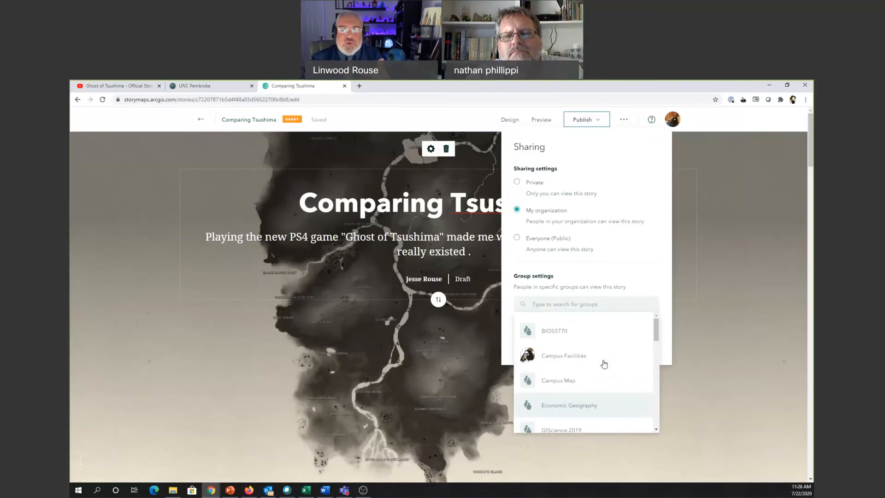
{"action": "left_click", "coordinate": [636, 273]}
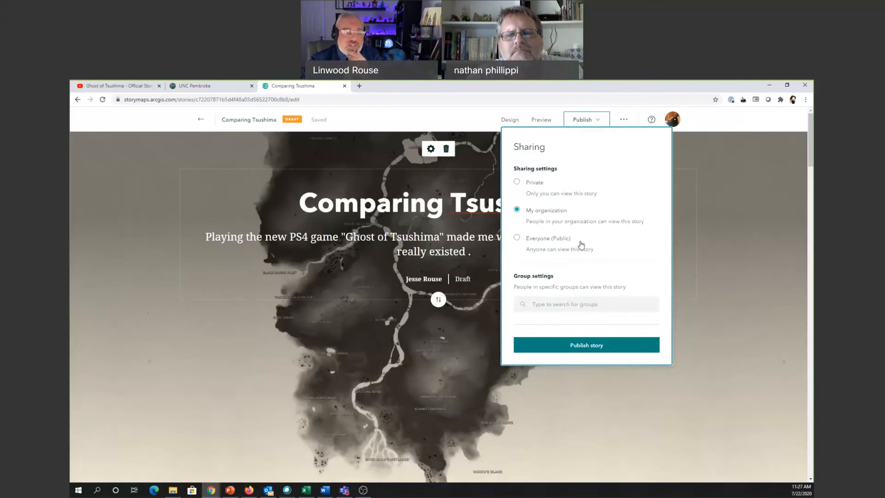
{"action": "left_click", "coordinate": [586, 350]}
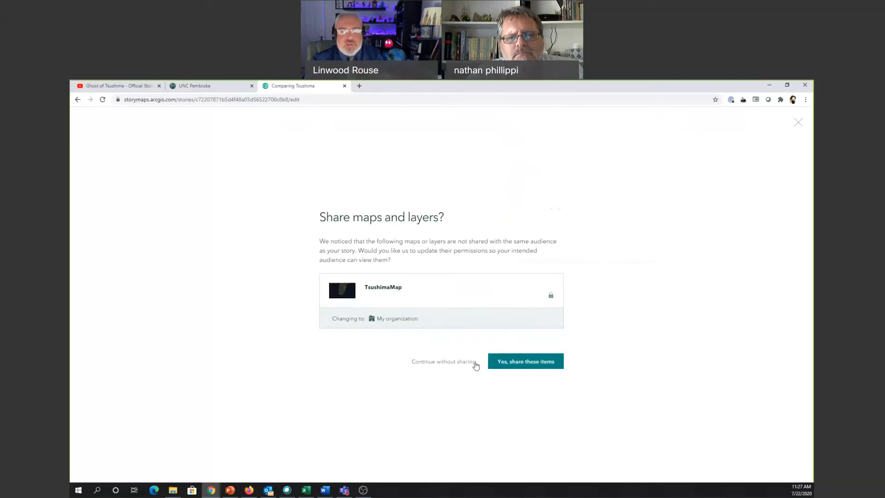
{"action": "left_click", "coordinate": [536, 367]}
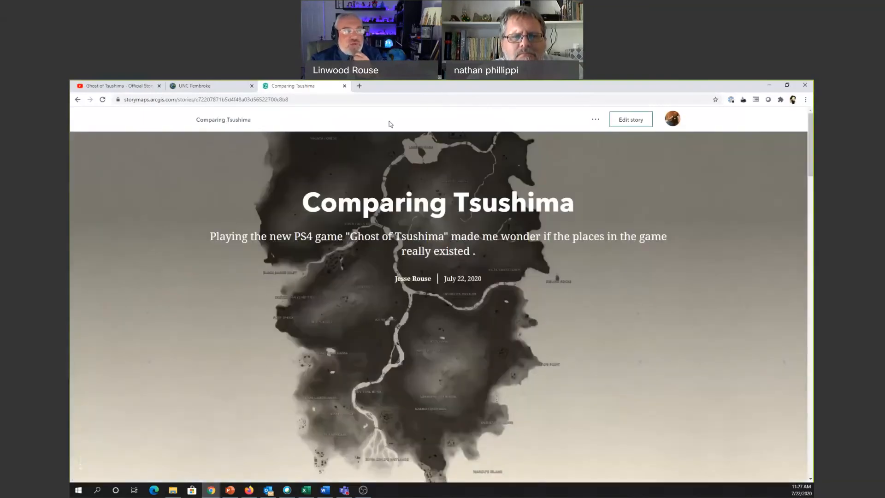
Copy the published story's web address and open it in Microsoft Edge to test access from another browser.
{"action": "left_click", "coordinate": [306, 97]}
{"action": "key", "text": "ctrl+c"}
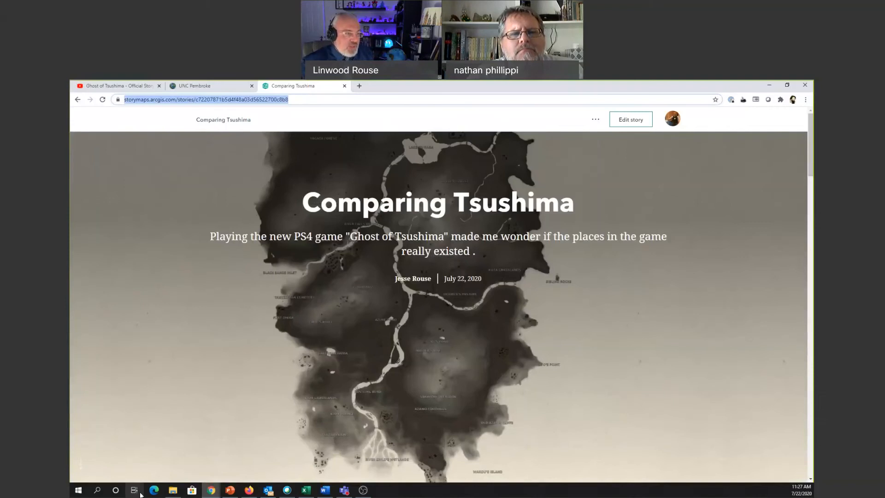
{"action": "left_click", "coordinate": [156, 489]}
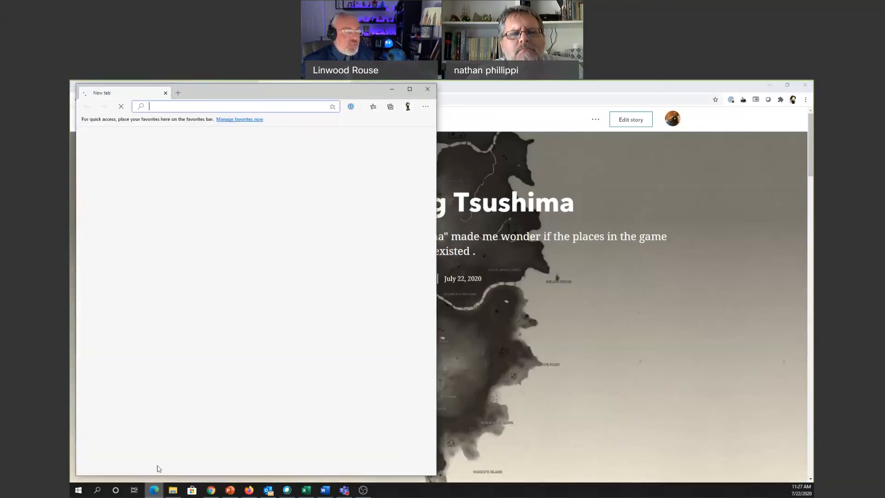
{"action": "left_click", "coordinate": [240, 106]}
{"action": "key", "text": "ctrl+v"}
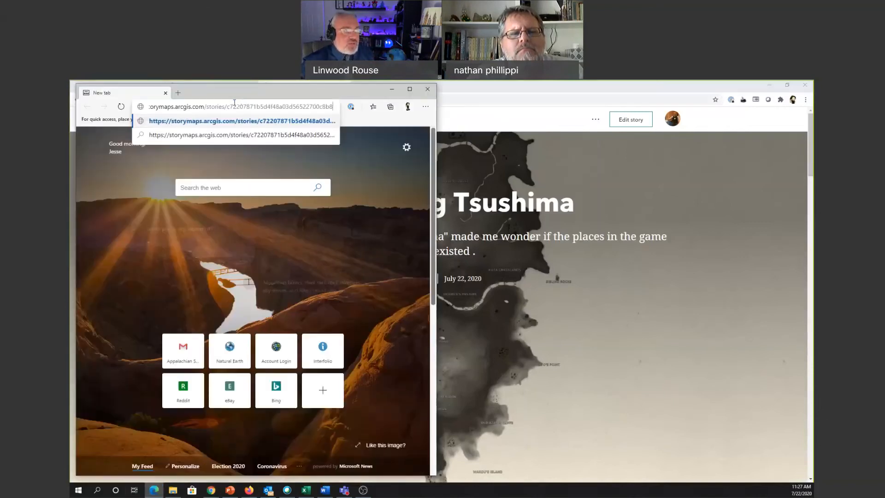
{"action": "key", "text": "Return"}
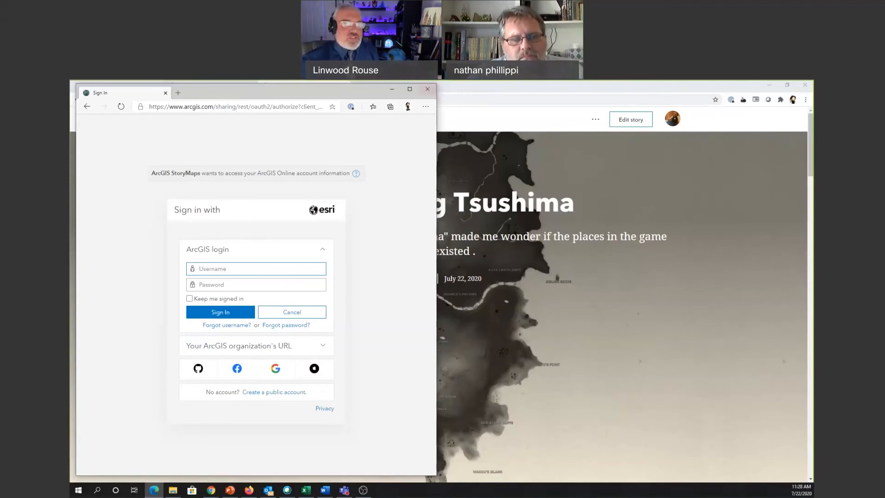
Switch to Chrome, open canvas.uncp.edu in a new tab and go to World Regional Geography's Chapter 7 Overview Maps page.
{"action": "left_click", "coordinate": [638, 85]}
{"action": "key", "text": "ctrl+t"}
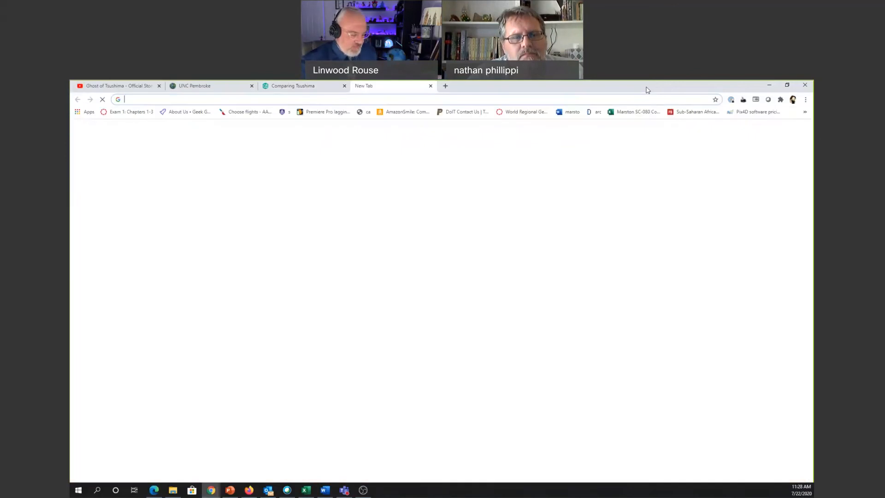
{"action": "type", "text": "canvas.uncp.edu"}
{"action": "key", "text": "Return"}
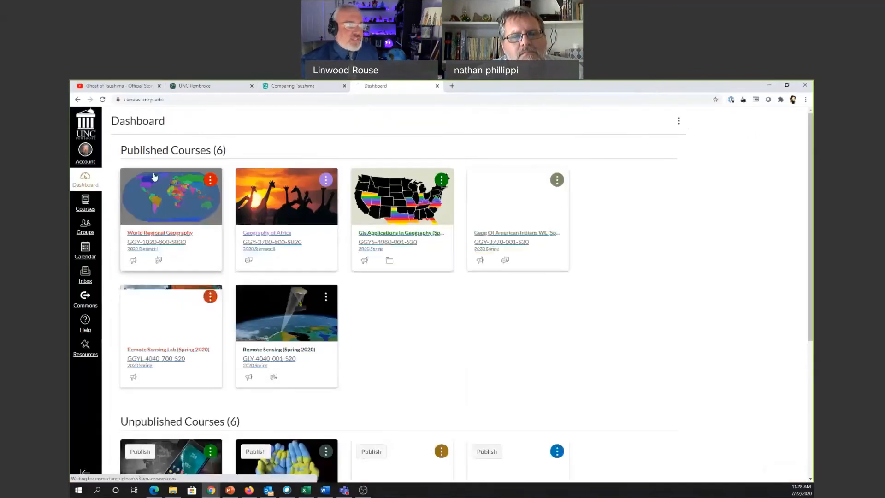
{"action": "left_click", "coordinate": [159, 208]}
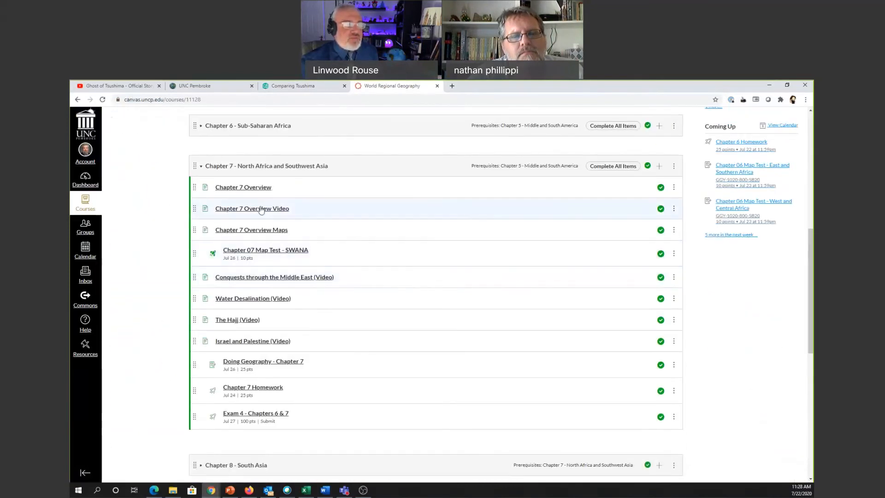
{"action": "left_click", "coordinate": [263, 232]}
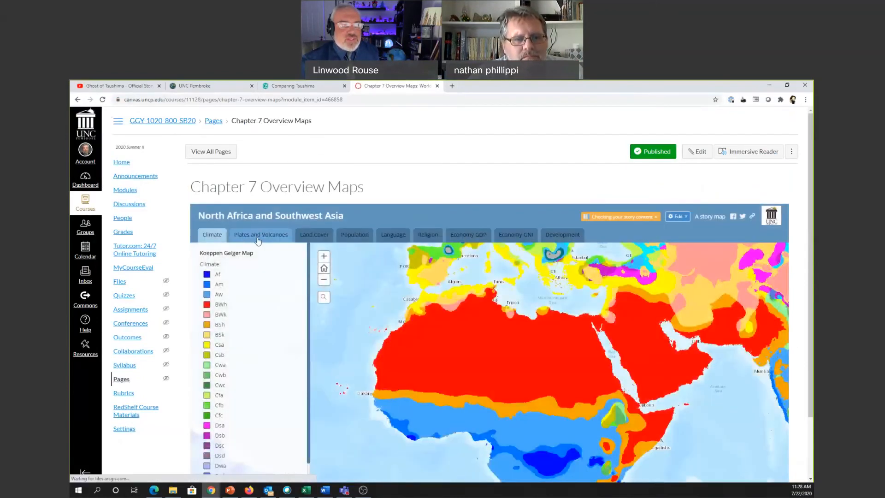
View the Plates and Volcanoes, Land Cover, Population and Language maps in the embedded North Africa and Southwest Asia story map.
{"action": "left_click", "coordinate": [258, 235]}
{"action": "left_click", "coordinate": [314, 235]}
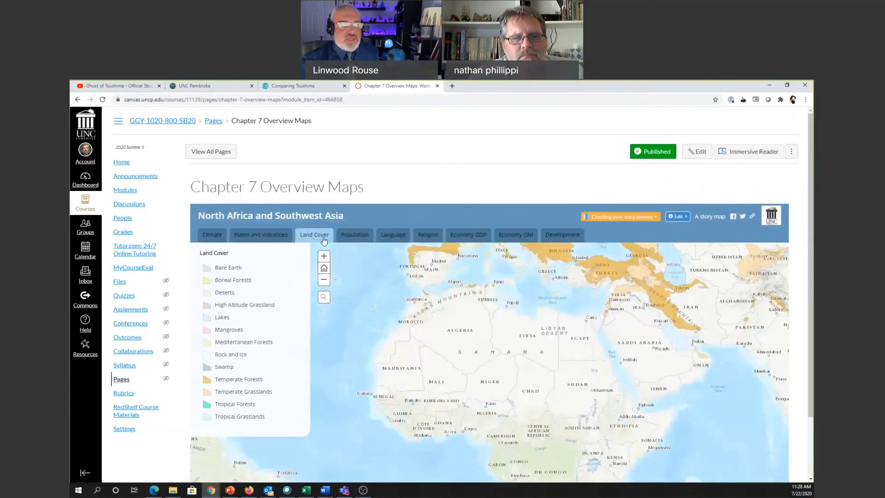
{"action": "left_click", "coordinate": [353, 236]}
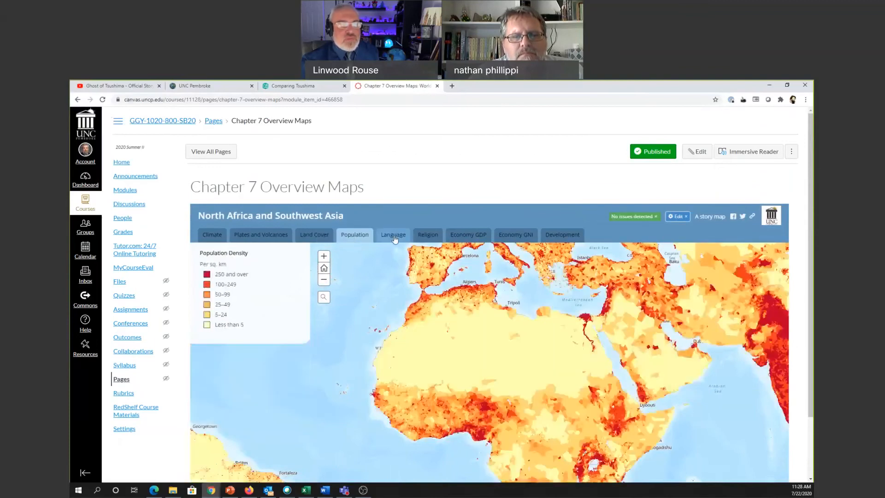
{"action": "left_click", "coordinate": [394, 235]}
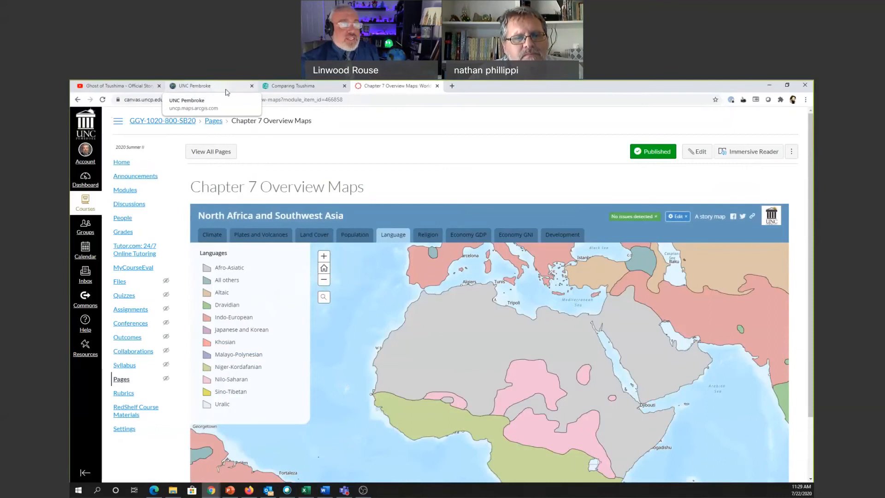
Go back to the published Comparing Tsushima story, check its additional options and reopen it for editing.
{"action": "left_click", "coordinate": [267, 87]}
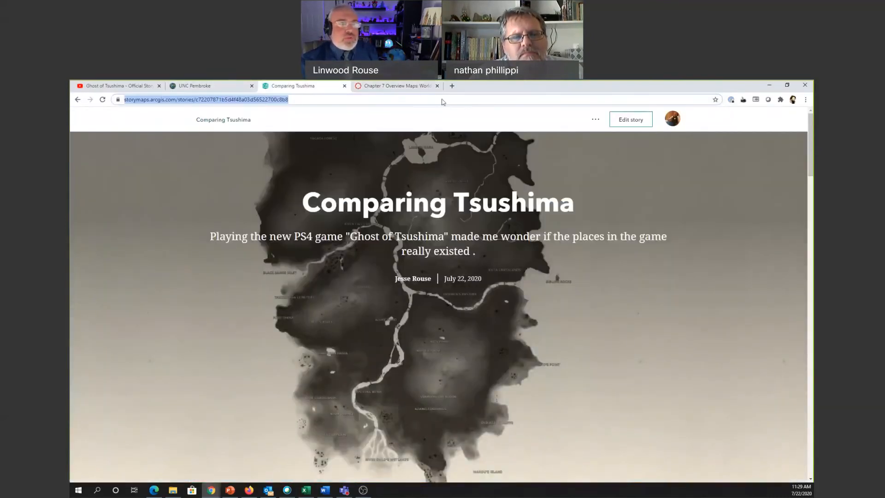
{"action": "left_click", "coordinate": [595, 123]}
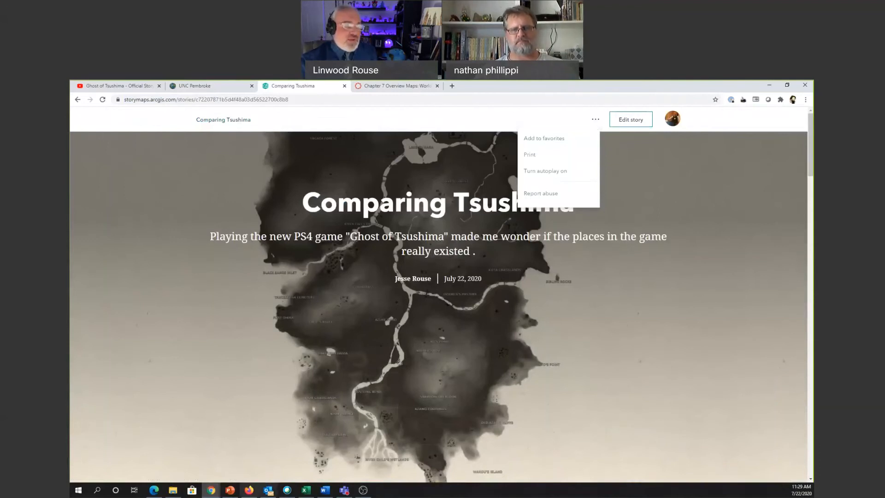
{"action": "left_click", "coordinate": [635, 120]}
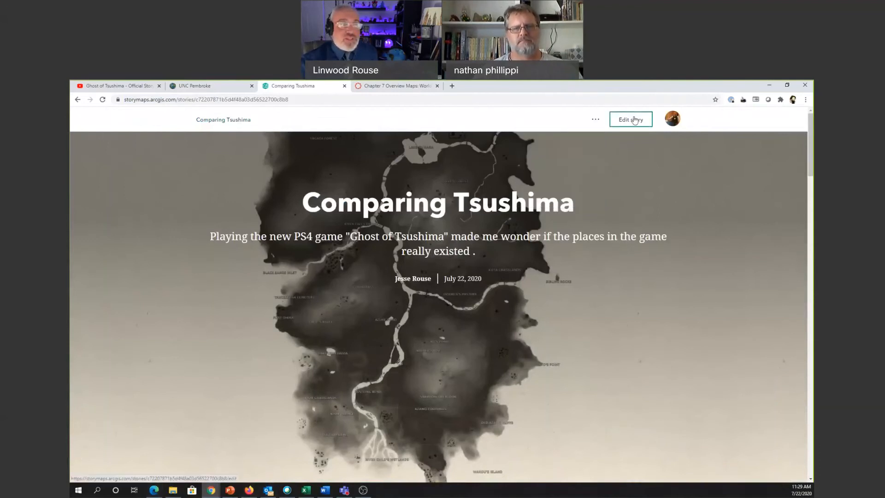
{"action": "left_click", "coordinate": [635, 120]}
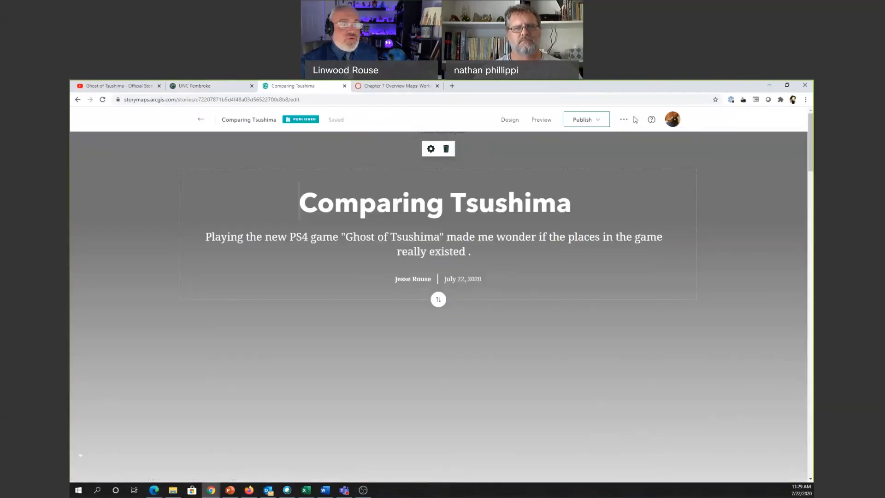
Republish the story to Everyone (Public) and share its TsushimaMap and TsuMap items with the same audience.
{"action": "left_click", "coordinate": [594, 120]}
{"action": "left_click", "coordinate": [557, 238]}
{"action": "left_click", "coordinate": [592, 350]}
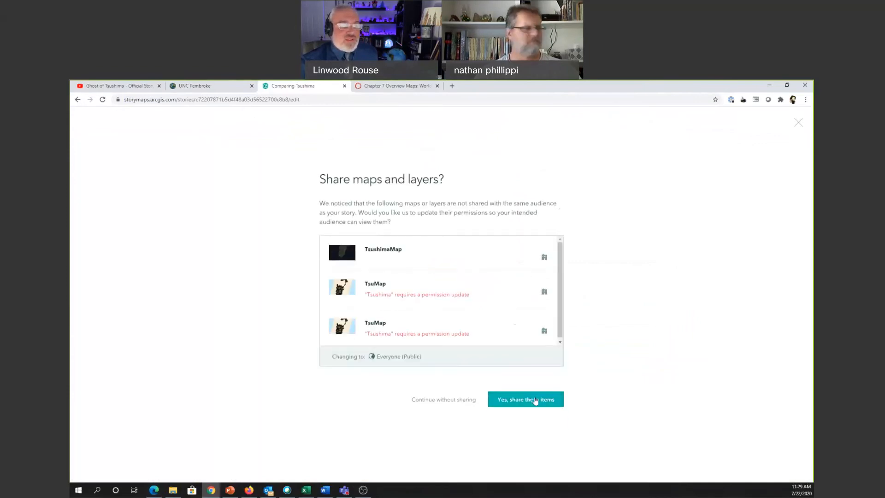
{"action": "left_click", "coordinate": [536, 402]}
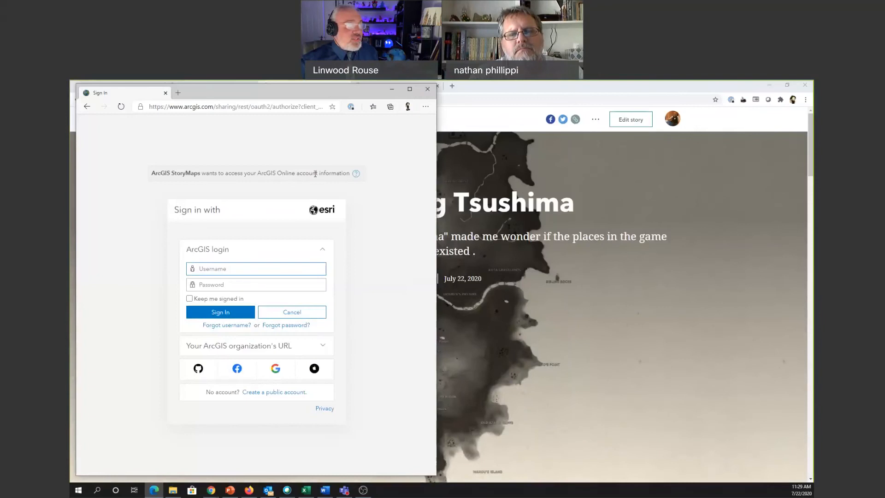
Switch to Edge, reload the public story link, maximize the window and review the story down to the Mongol Invasion stop.
{"action": "left_click", "coordinate": [231, 109]}
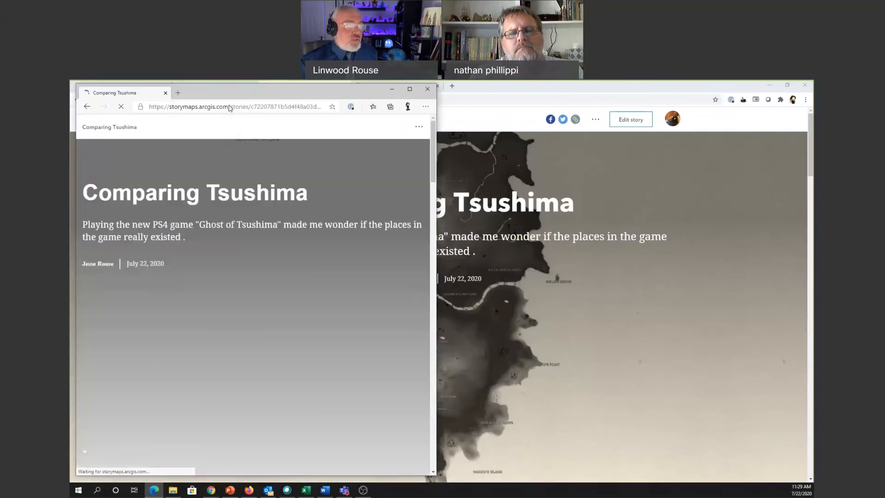
{"action": "double_click", "coordinate": [271, 92]}
{"action": "scroll", "coordinate": [312, 309], "scroll_direction": "down", "scroll_amount": 7}
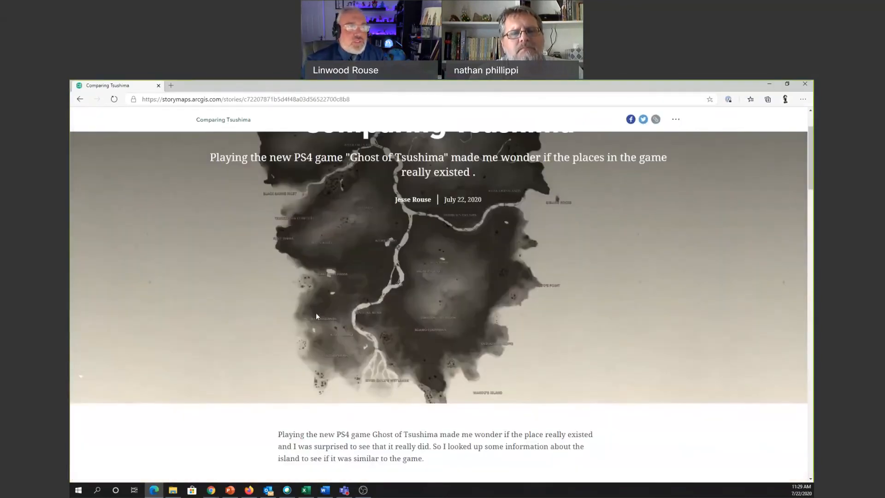
{"action": "scroll", "coordinate": [322, 320], "scroll_direction": "down", "scroll_amount": 10}
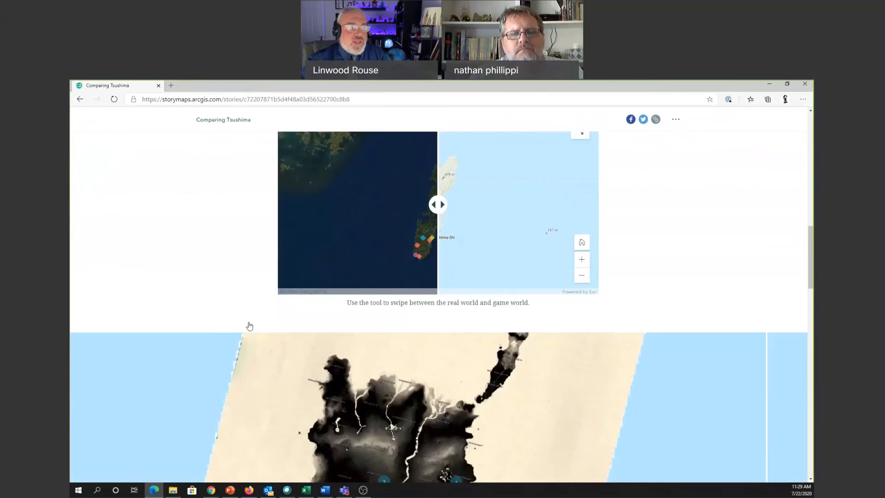
{"action": "scroll", "coordinate": [249, 325], "scroll_direction": "down", "scroll_amount": 10}
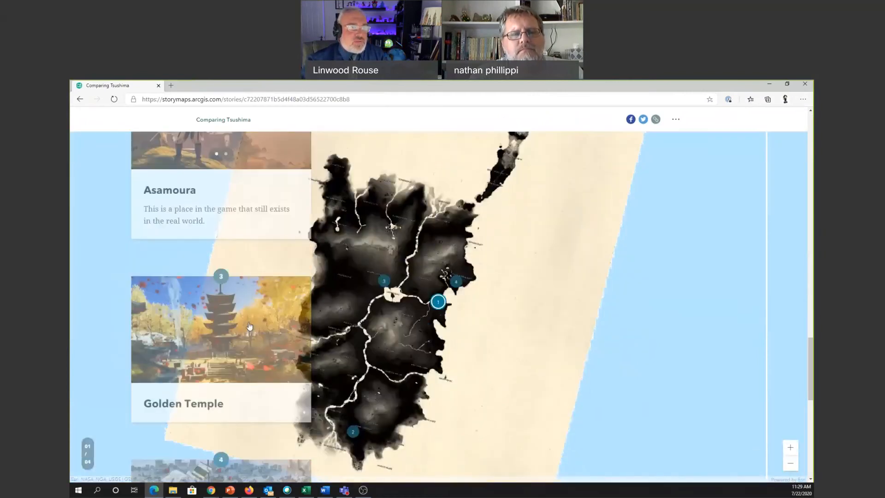
{"action": "scroll", "coordinate": [204, 327], "scroll_direction": "down", "scroll_amount": 10}
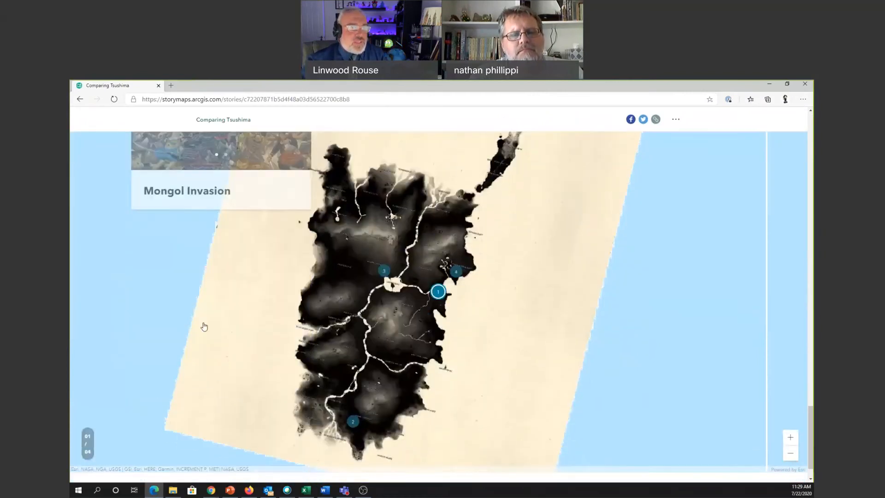
Review the public story from the Mongol Invasion stop back up to its title and close it in Edge.
{"action": "scroll", "coordinate": [210, 321], "scroll_direction": "up", "scroll_amount": 10}
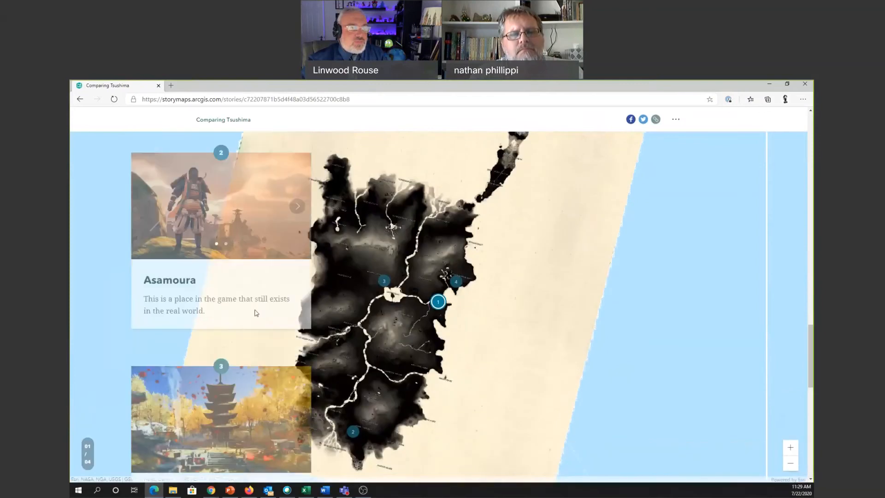
{"action": "scroll", "coordinate": [280, 315], "scroll_direction": "up", "scroll_amount": 10}
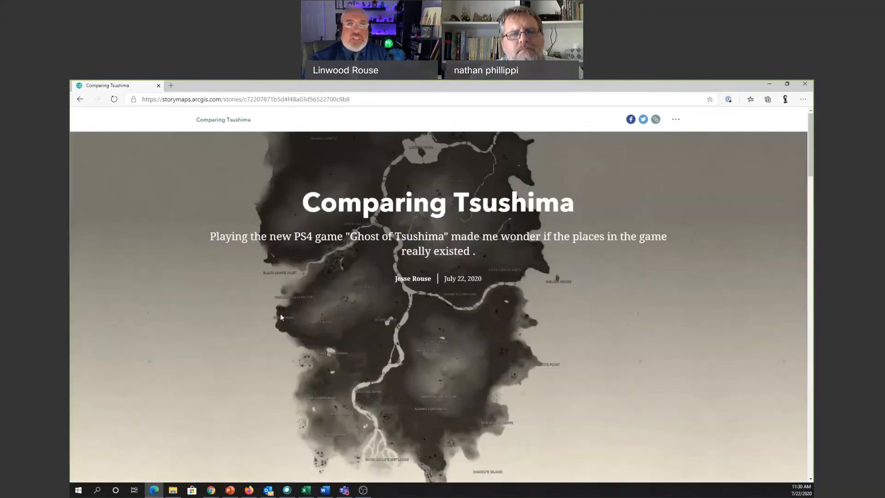
{"action": "left_click", "coordinate": [158, 86]}
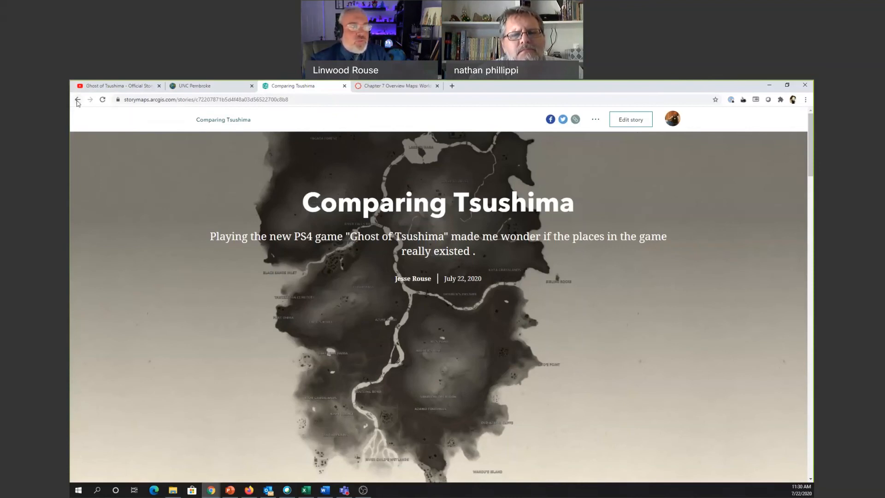
In Chrome, reopen the Comparing Tsushima story for editing and insert a map-focused guided tour just before the introductory paragraph's trailer video.
{"action": "left_click", "coordinate": [633, 121]}
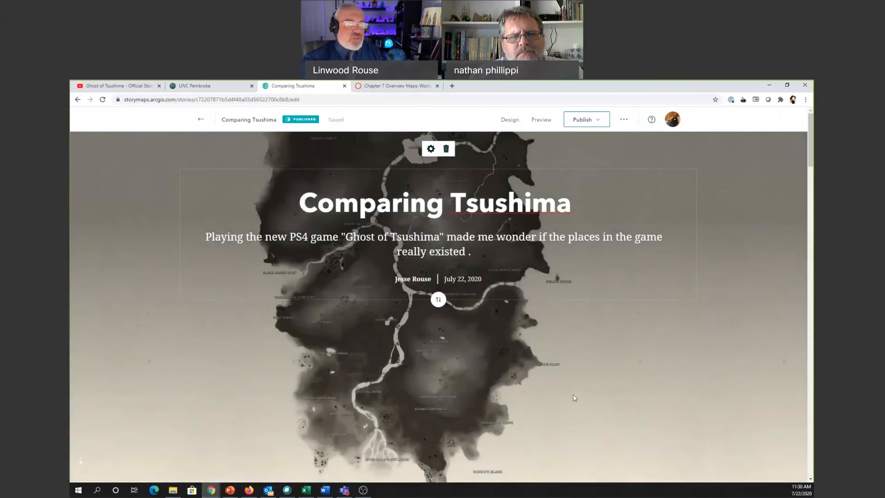
{"action": "scroll", "coordinate": [385, 408], "scroll_direction": "down", "scroll_amount": 4}
{"action": "left_click", "coordinate": [265, 367]}
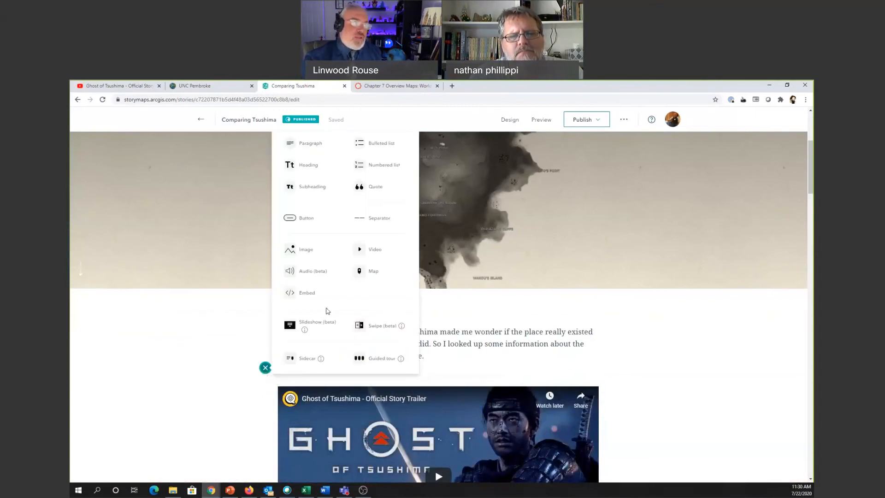
{"action": "left_click", "coordinate": [387, 361]}
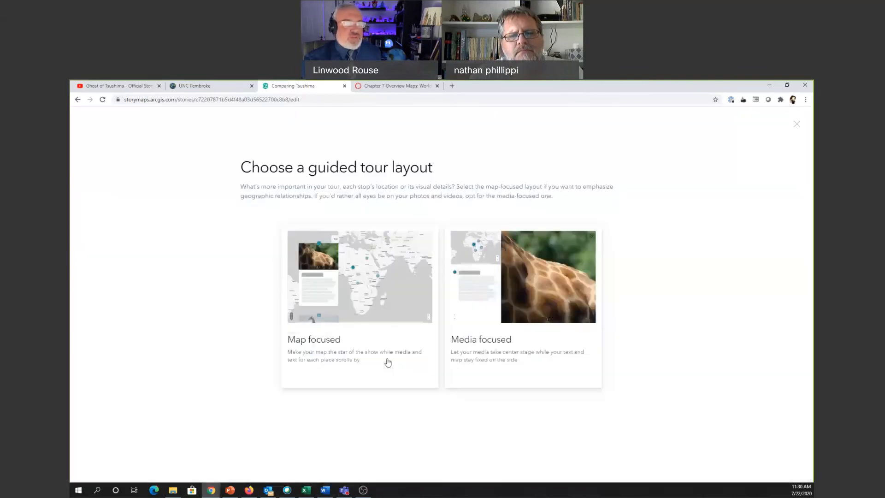
{"action": "left_click", "coordinate": [370, 310]}
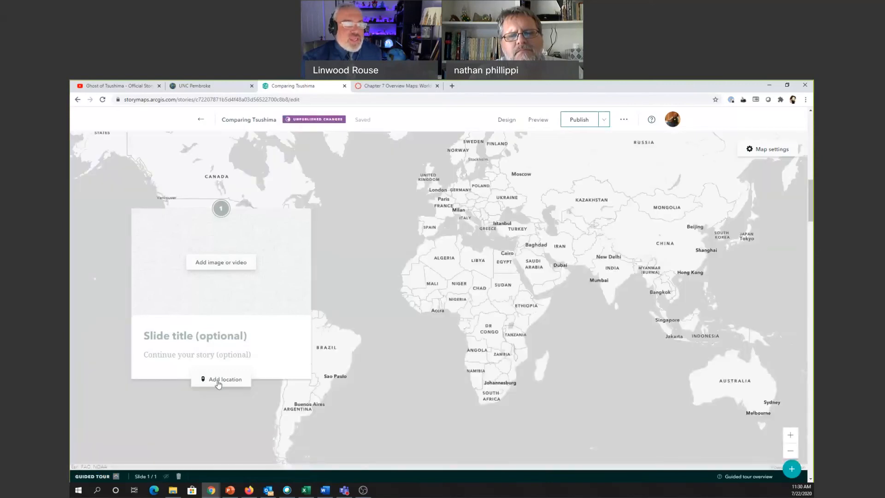
Set the first tour stop's location on the southern UNC Pembroke campus, between Founders Dr and N Odom St.
{"action": "left_click", "coordinate": [219, 380]}
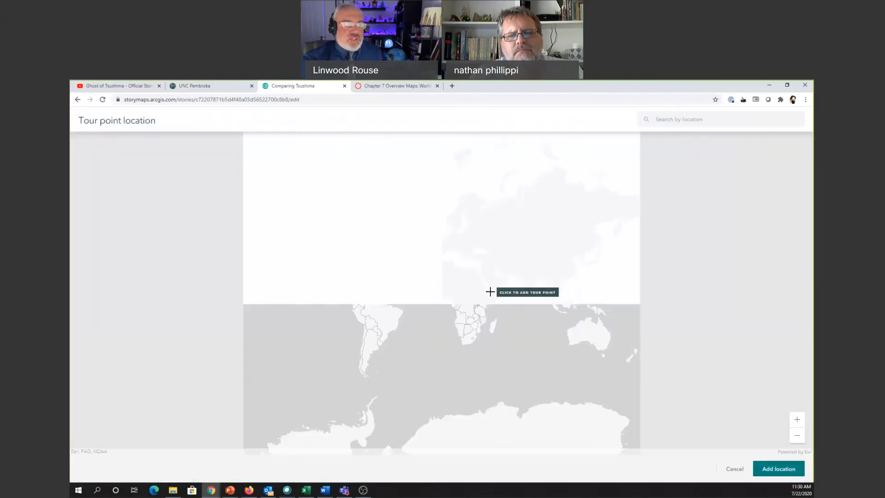
{"action": "scroll", "coordinate": [350, 262], "scroll_direction": "up", "scroll_amount": 4}
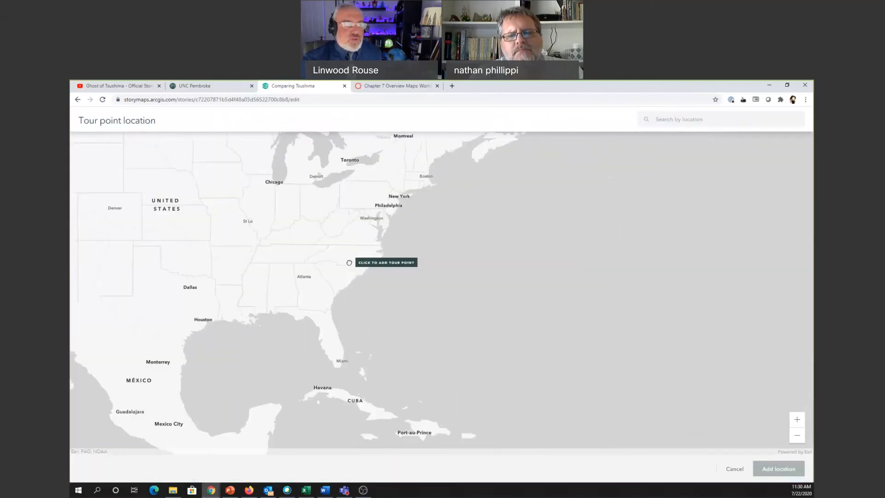
{"action": "scroll", "coordinate": [348, 263], "scroll_direction": "up", "scroll_amount": 5}
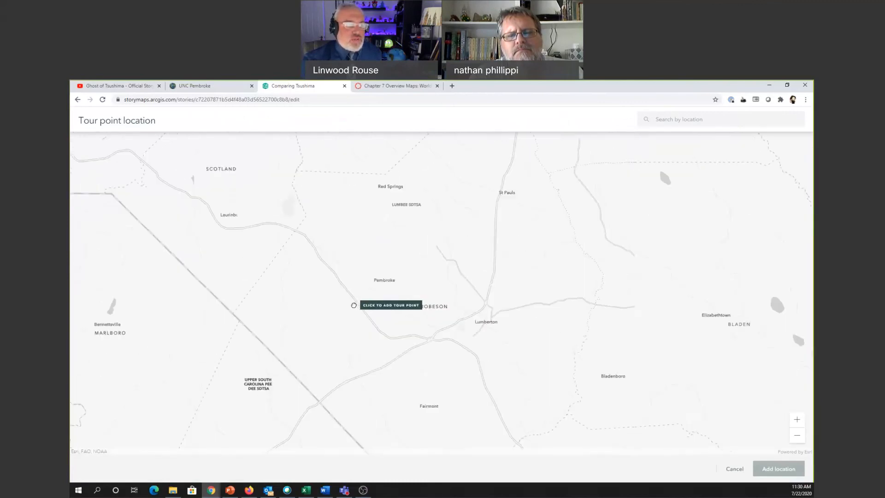
{"action": "scroll", "coordinate": [371, 294], "scroll_direction": "up", "scroll_amount": 3}
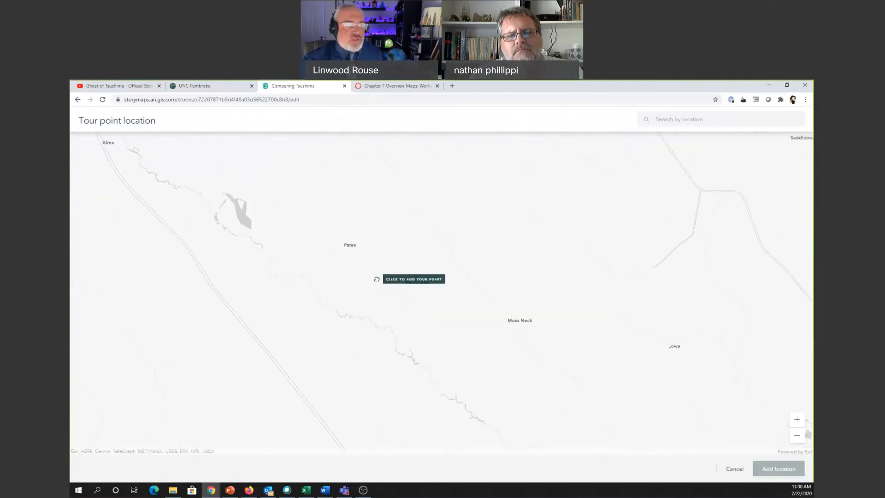
{"action": "scroll", "coordinate": [377, 280], "scroll_direction": "up", "scroll_amount": 1}
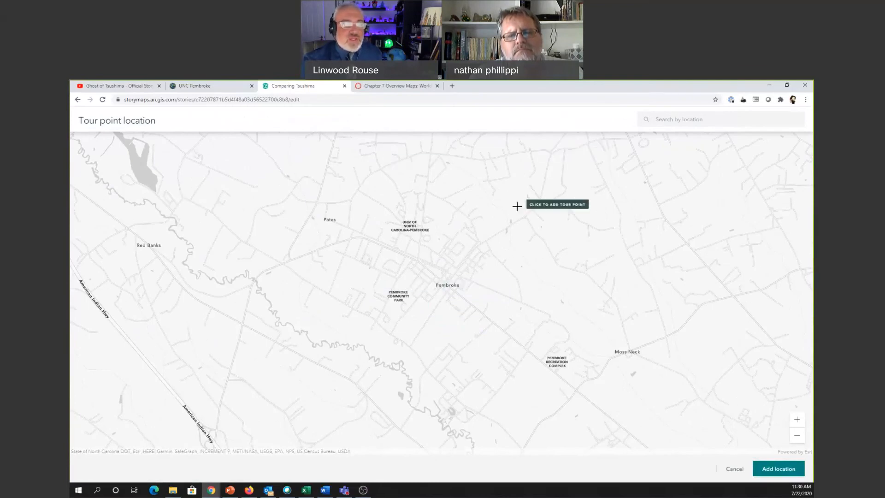
{"action": "scroll", "coordinate": [416, 220], "scroll_direction": "up", "scroll_amount": 2}
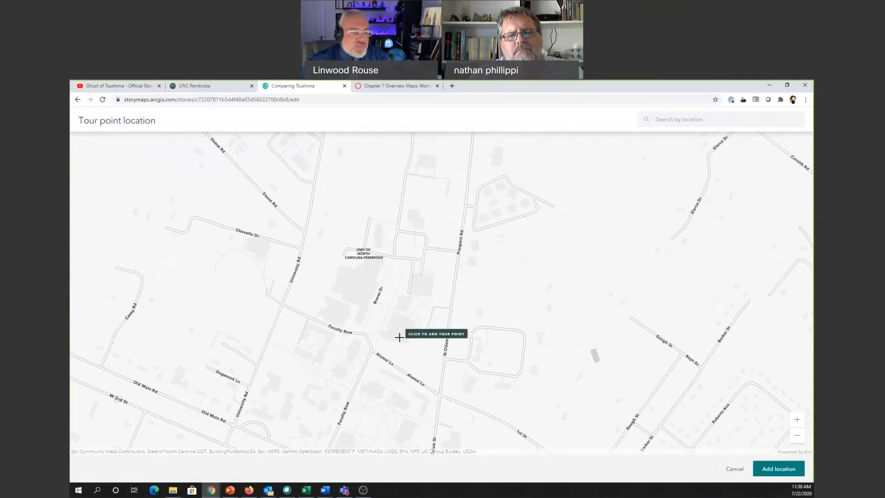
{"action": "scroll", "coordinate": [399, 337], "scroll_direction": "down", "scroll_amount": 2}
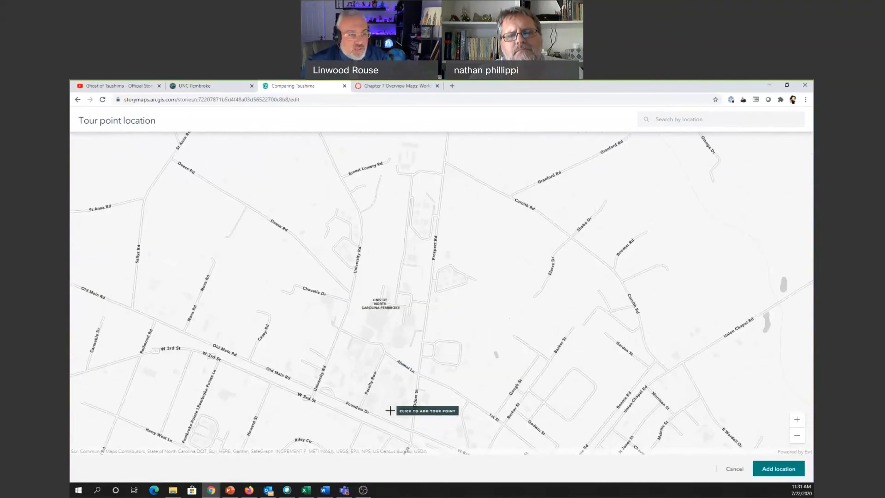
{"action": "left_click", "coordinate": [391, 410]}
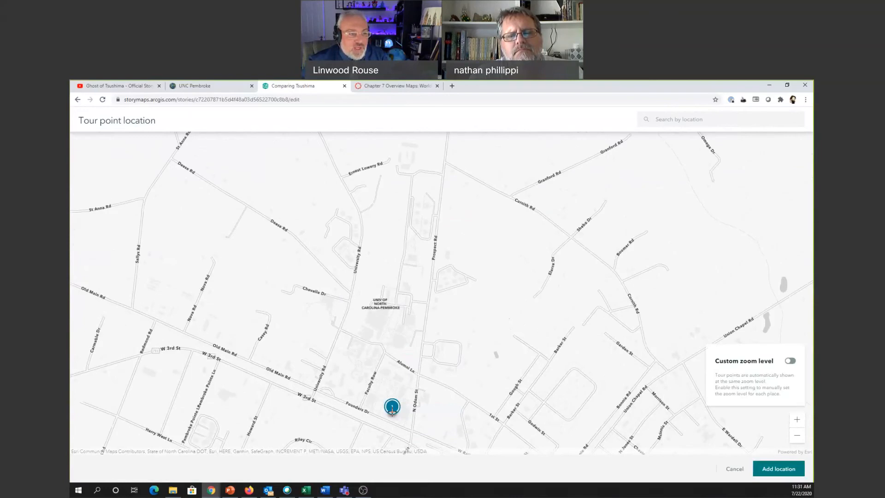
{"action": "left_click", "coordinate": [778, 468]}
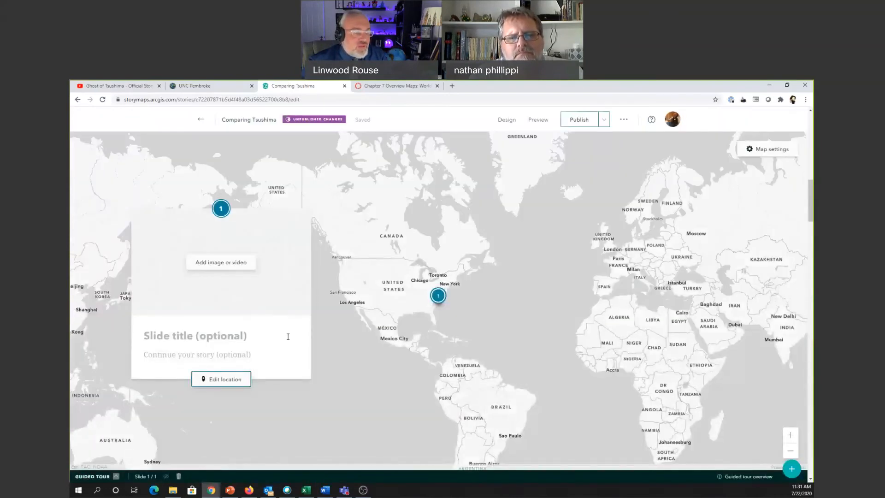
Add a second tour stop and set its location north of the UNC Pembroke campus, between University Rd and Prospect Rd.
{"action": "left_click", "coordinate": [791, 468]}
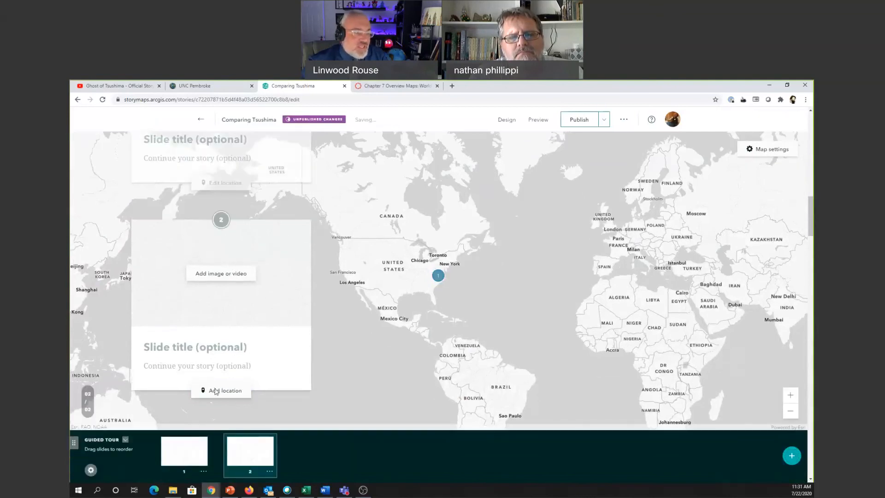
{"action": "left_click", "coordinate": [218, 389]}
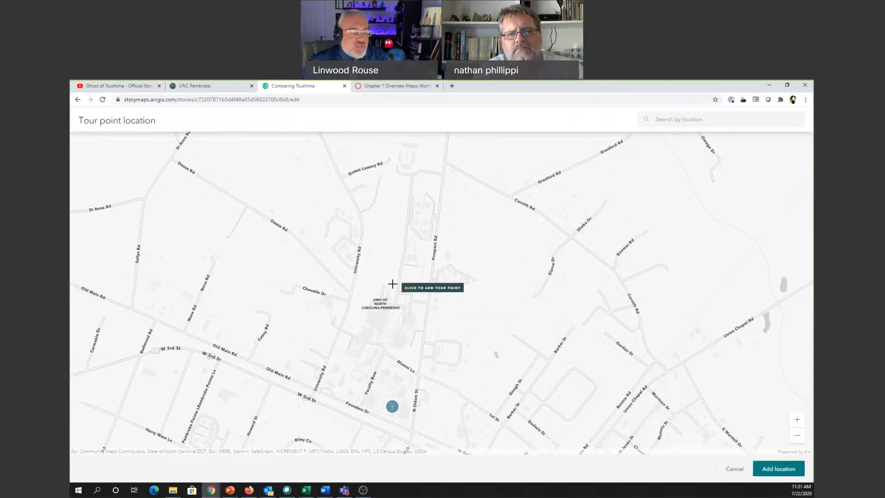
{"action": "scroll", "coordinate": [406, 266], "scroll_direction": "up", "scroll_amount": 1}
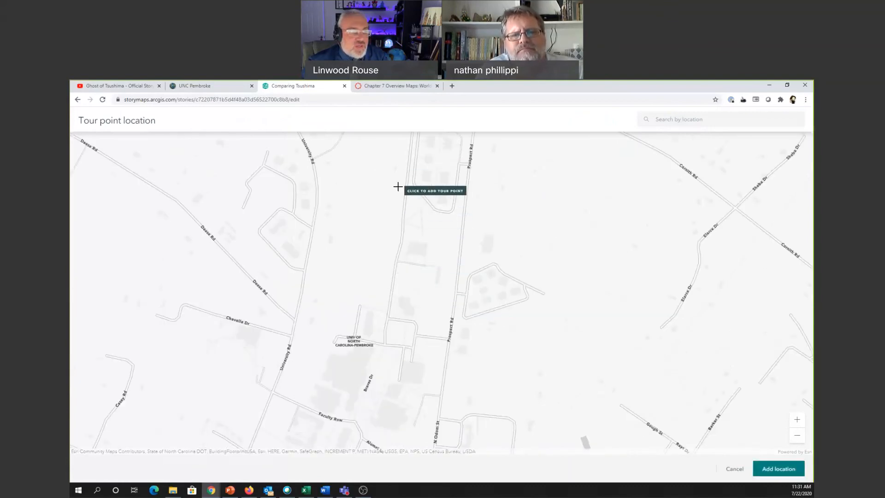
{"action": "scroll", "coordinate": [398, 184], "scroll_direction": "up", "scroll_amount": 1}
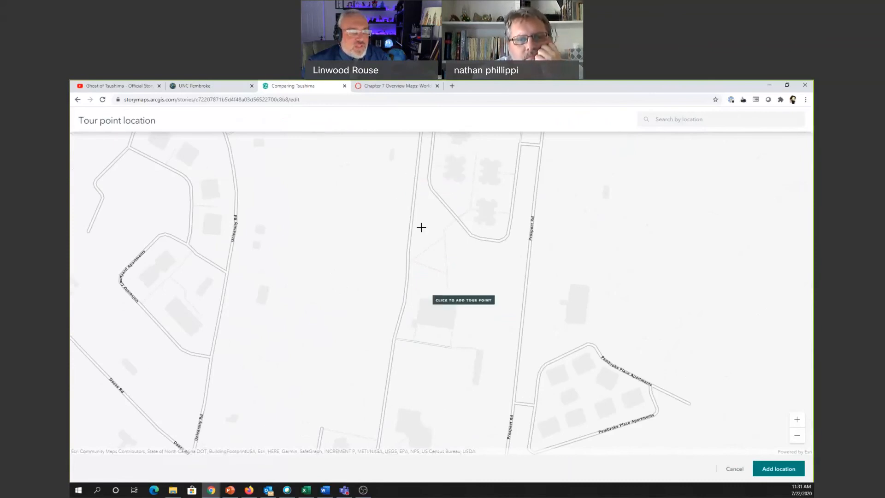
{"action": "left_click", "coordinate": [387, 193]}
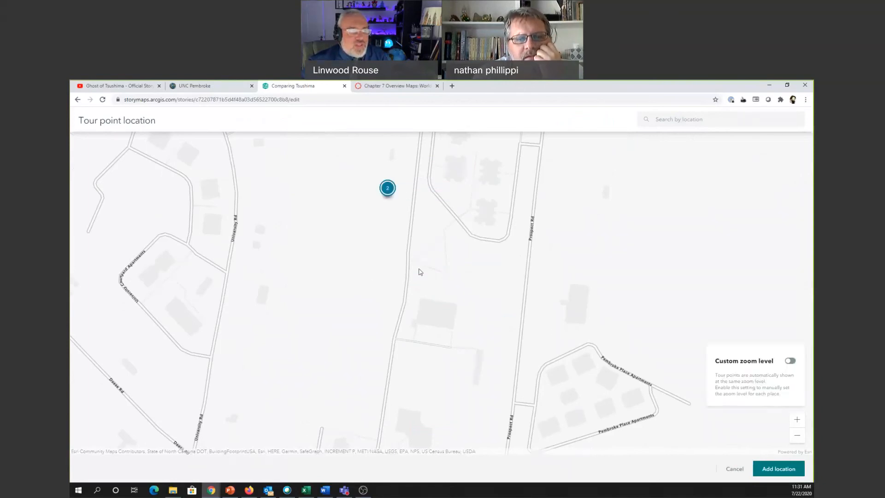
{"action": "scroll", "coordinate": [416, 228], "scroll_direction": "down", "scroll_amount": 1}
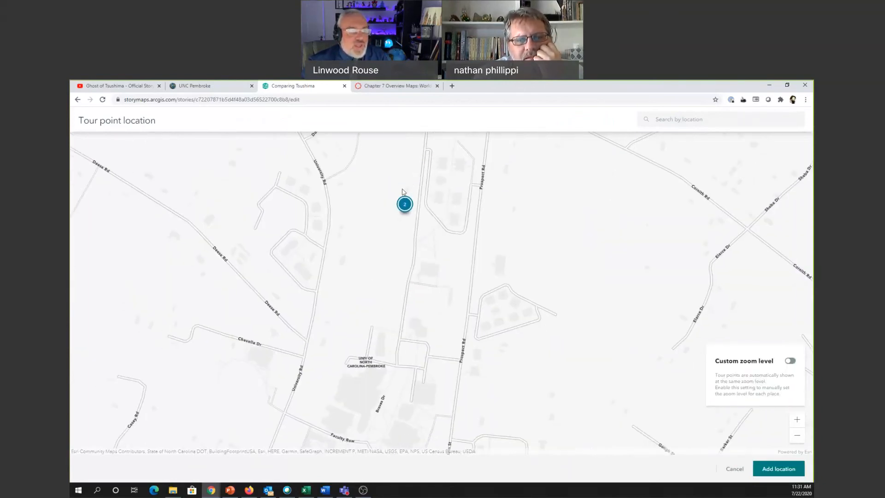
{"action": "scroll", "coordinate": [433, 251], "scroll_direction": "down", "scroll_amount": 2}
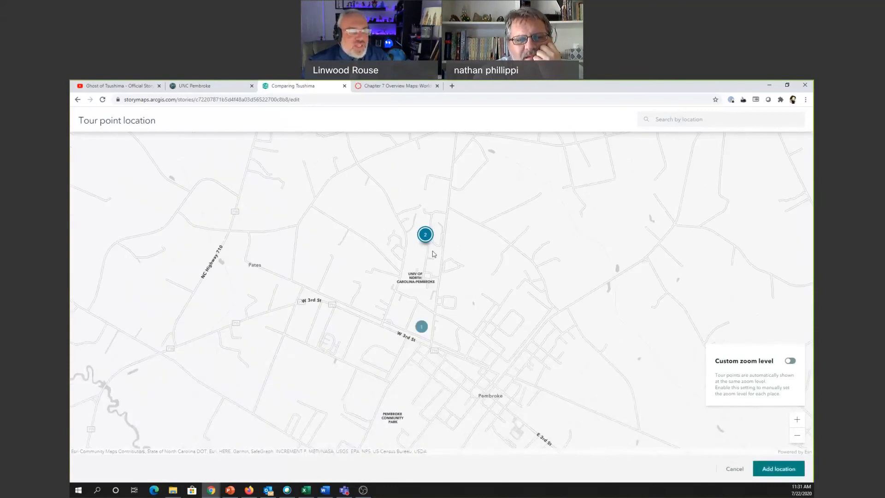
{"action": "scroll", "coordinate": [432, 252], "scroll_direction": "up", "scroll_amount": 3}
{"action": "scroll", "coordinate": [431, 251], "scroll_direction": "up", "scroll_amount": 1}
{"action": "scroll", "coordinate": [429, 252], "scroll_direction": "down", "scroll_amount": 2}
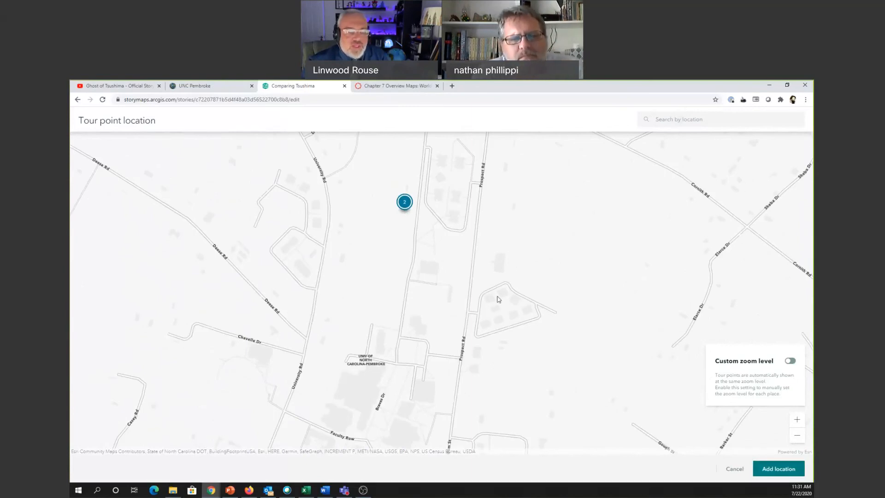
{"action": "left_click", "coordinate": [784, 468]}
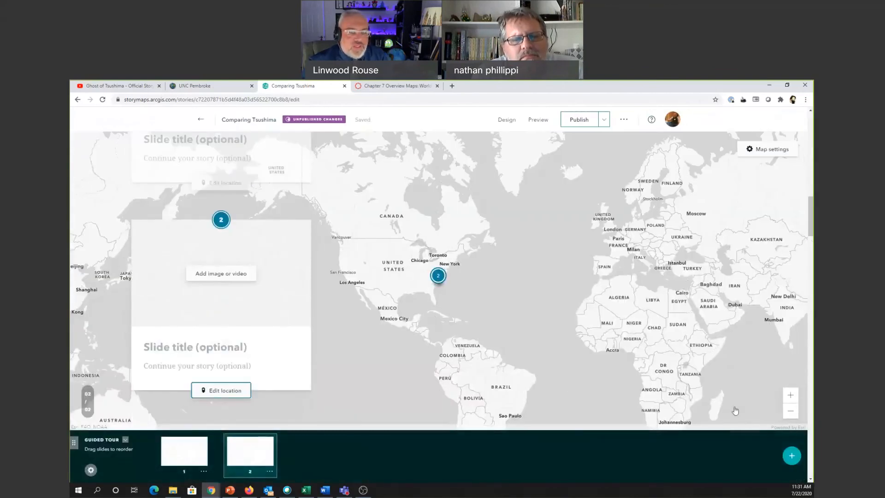
Enable a custom zoom level of 16 for the second tour stop and check how the map shows both stops.
{"action": "left_click", "coordinate": [227, 394]}
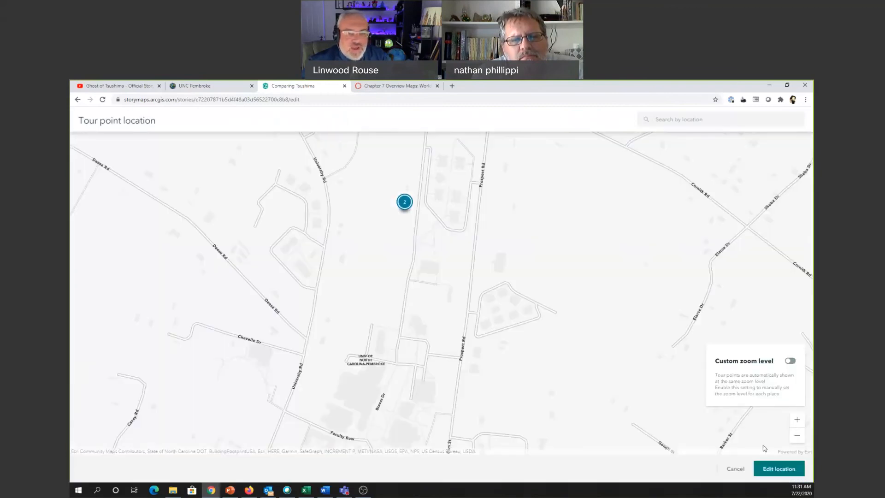
{"action": "left_click", "coordinate": [790, 361]}
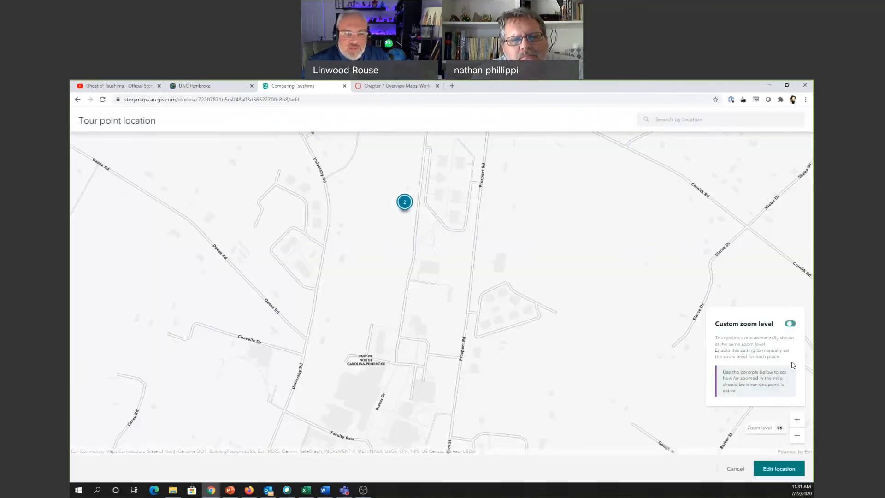
{"action": "left_click", "coordinate": [780, 473]}
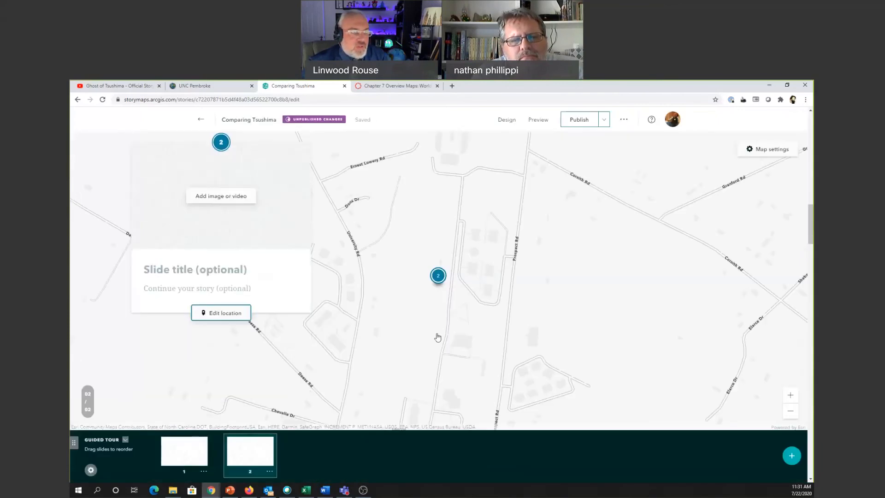
{"action": "scroll", "coordinate": [438, 334], "scroll_direction": "up", "scroll_amount": 3}
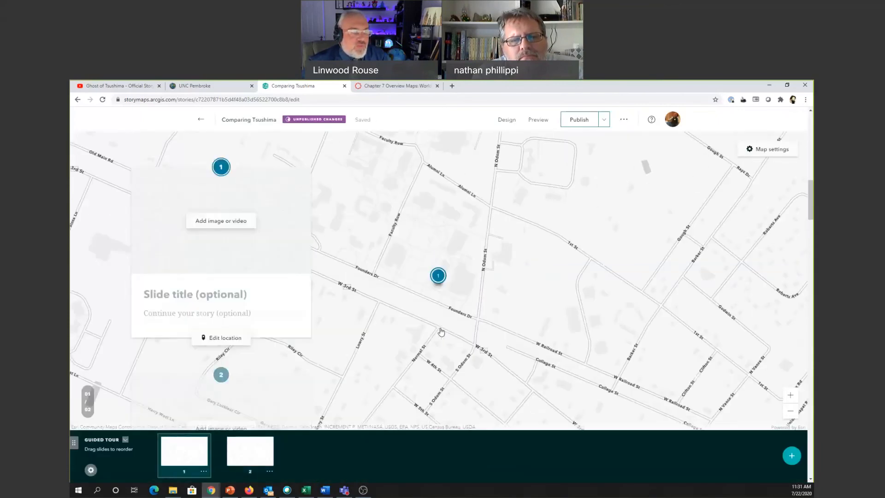
{"action": "scroll", "coordinate": [441, 331], "scroll_direction": "down", "scroll_amount": 3}
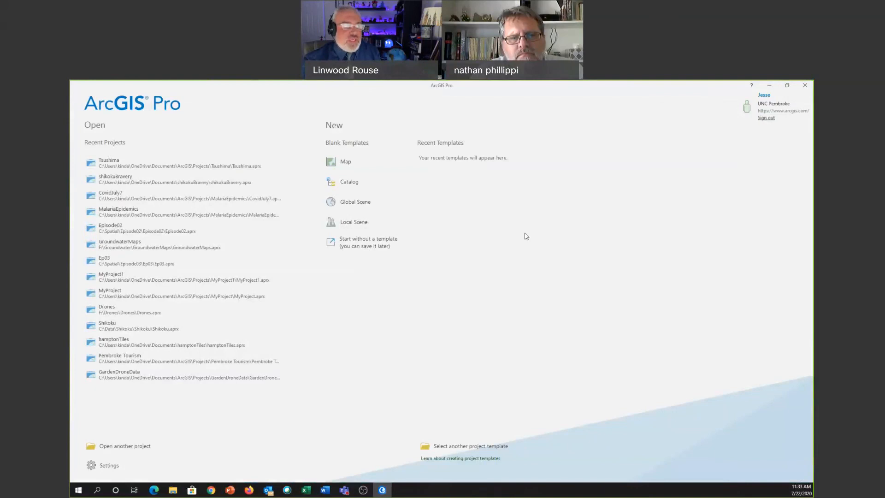
In ArcGIS Pro, open the Tsushima project and add the Tsushima1.tif raster from the Episode08 folder to the map.
{"action": "left_click", "coordinate": [189, 162]}
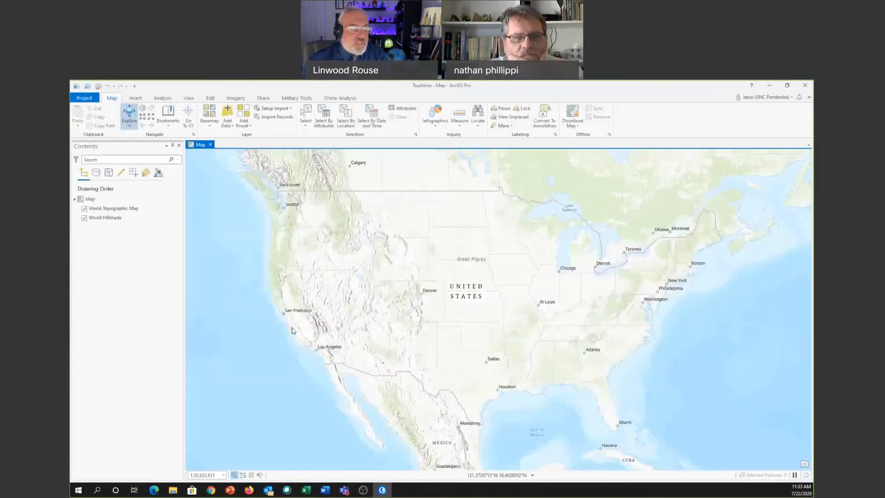
{"action": "left_click", "coordinate": [228, 124]}
{"action": "left_click", "coordinate": [240, 143]}
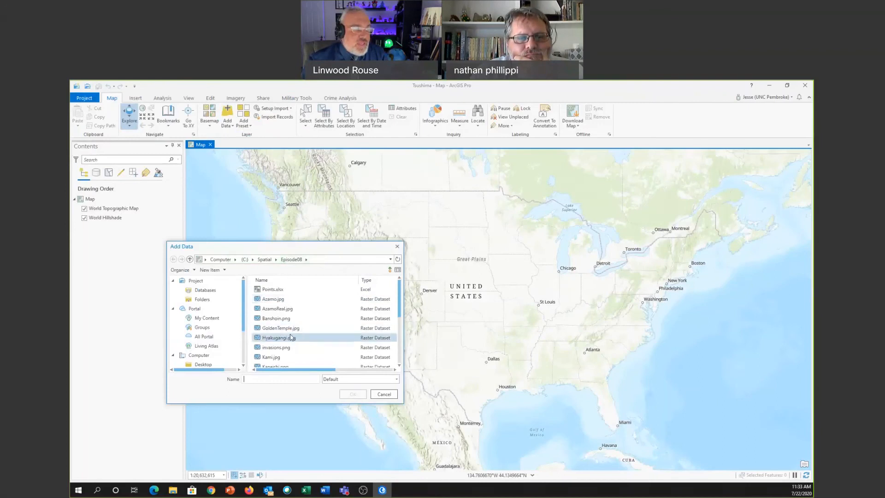
{"action": "scroll", "coordinate": [293, 340], "scroll_direction": "down", "scroll_amount": 2}
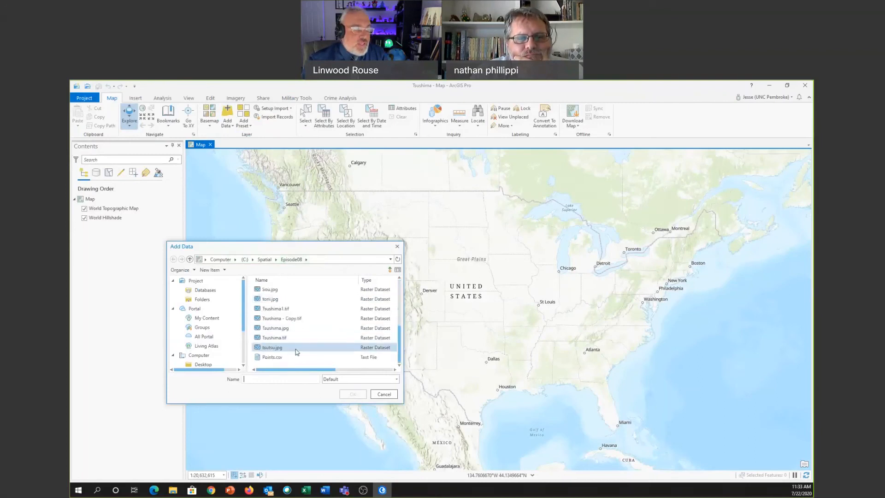
{"action": "left_click", "coordinate": [298, 340]}
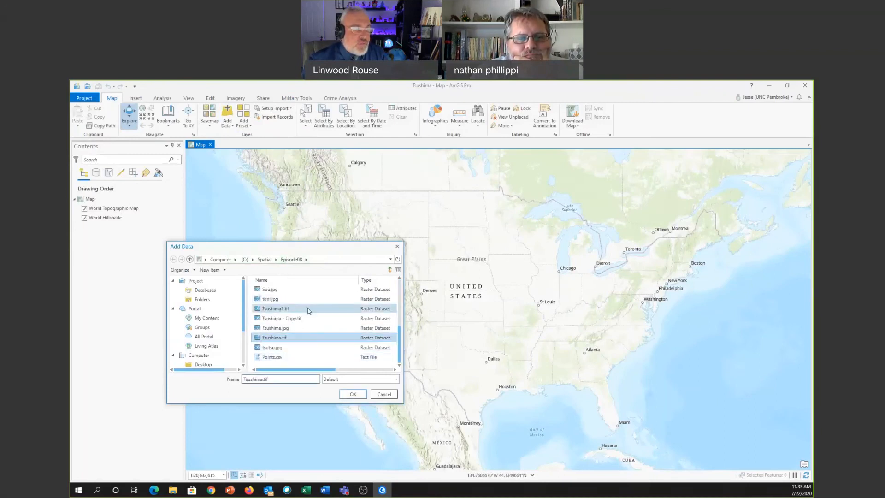
{"action": "left_click", "coordinate": [306, 308]}
{"action": "left_click", "coordinate": [351, 396]}
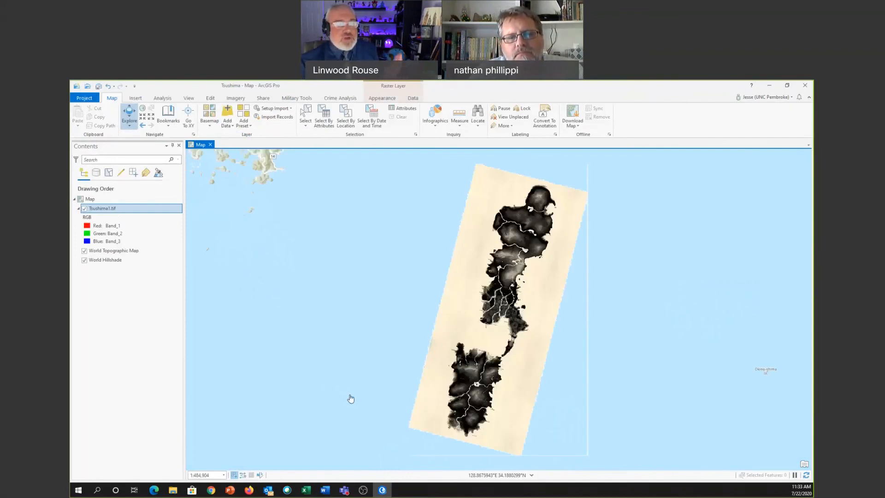
Remove the World Topographic Map and World Hillshade layers from the map and bring up the sharing tools.
{"action": "left_click", "coordinate": [127, 252]}
{"action": "left_click", "coordinate": [121, 260], "text": "ctrl"}
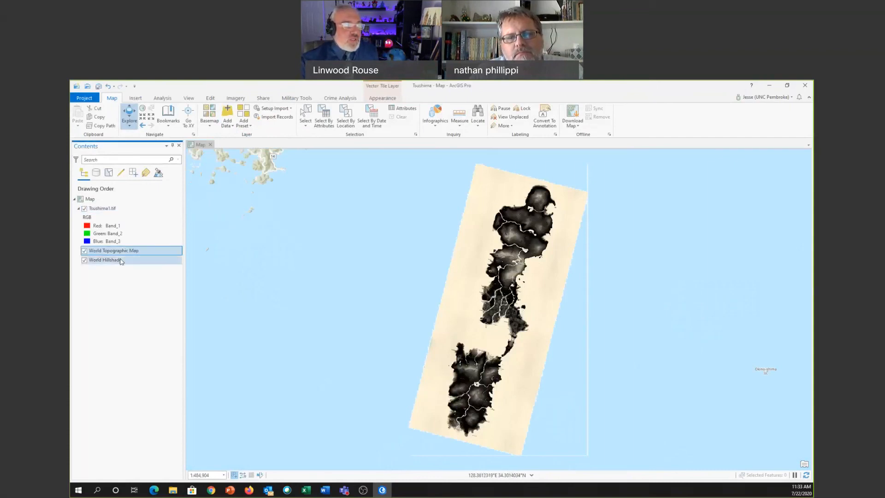
{"action": "right_click", "coordinate": [121, 261]}
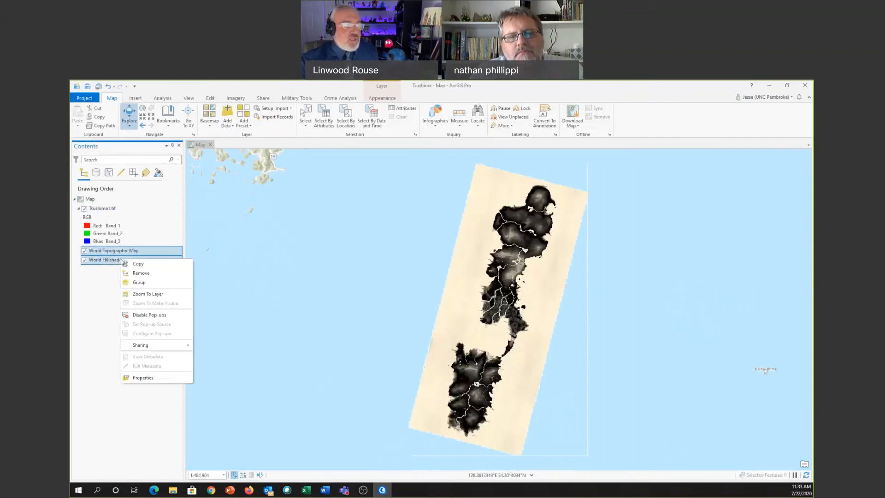
{"action": "left_click", "coordinate": [148, 275]}
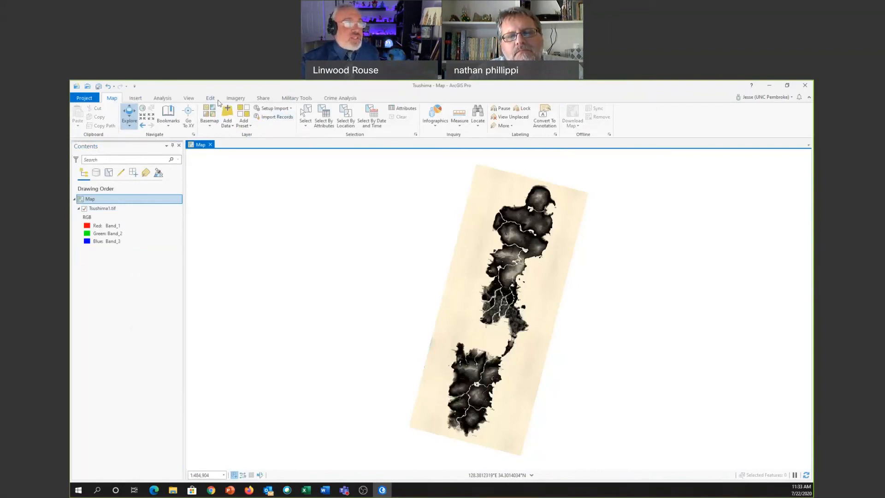
{"action": "left_click", "coordinate": [263, 99]}
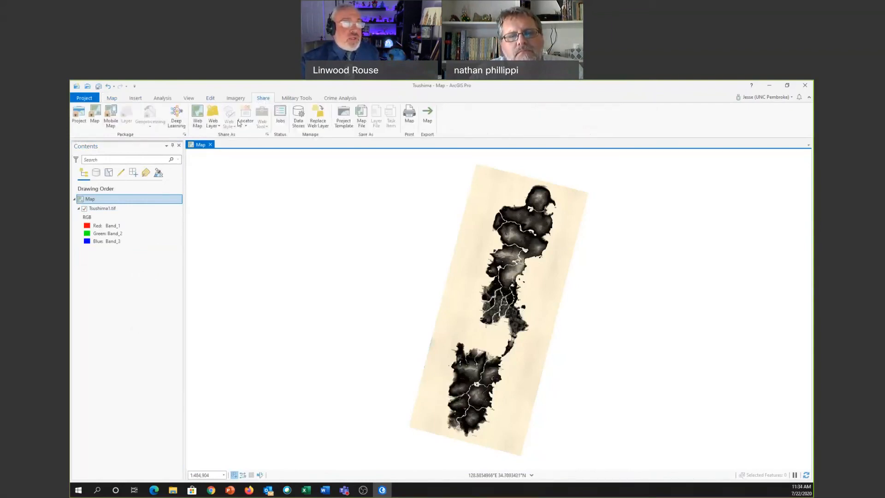